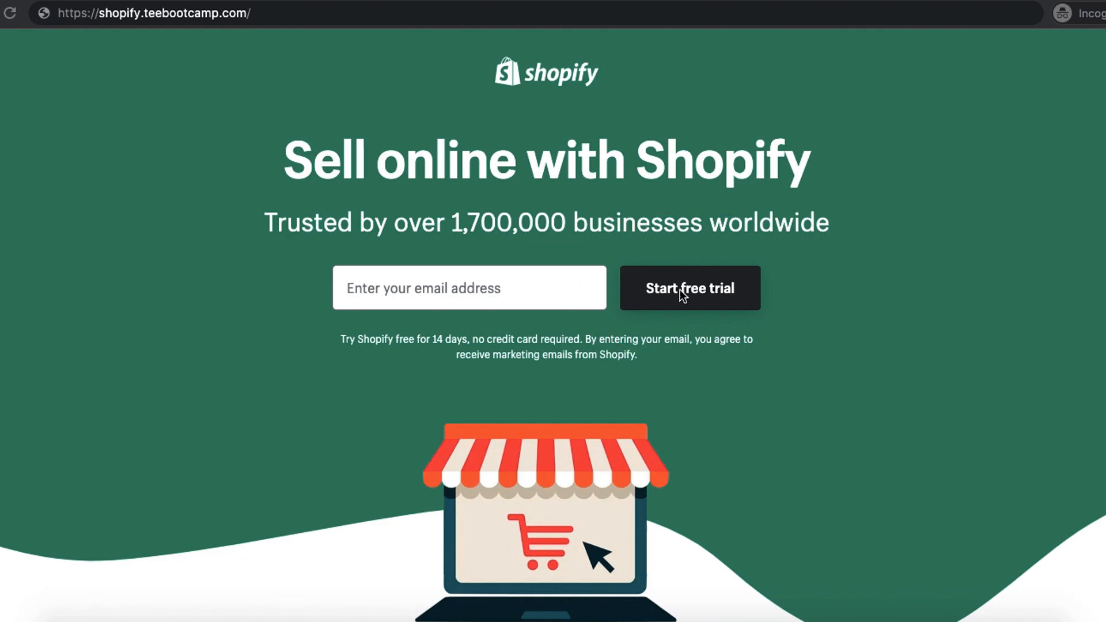
Start the free trial of Shopify to bring up the store sign-up form.
left_click(681, 292)
left_click(748, 620)
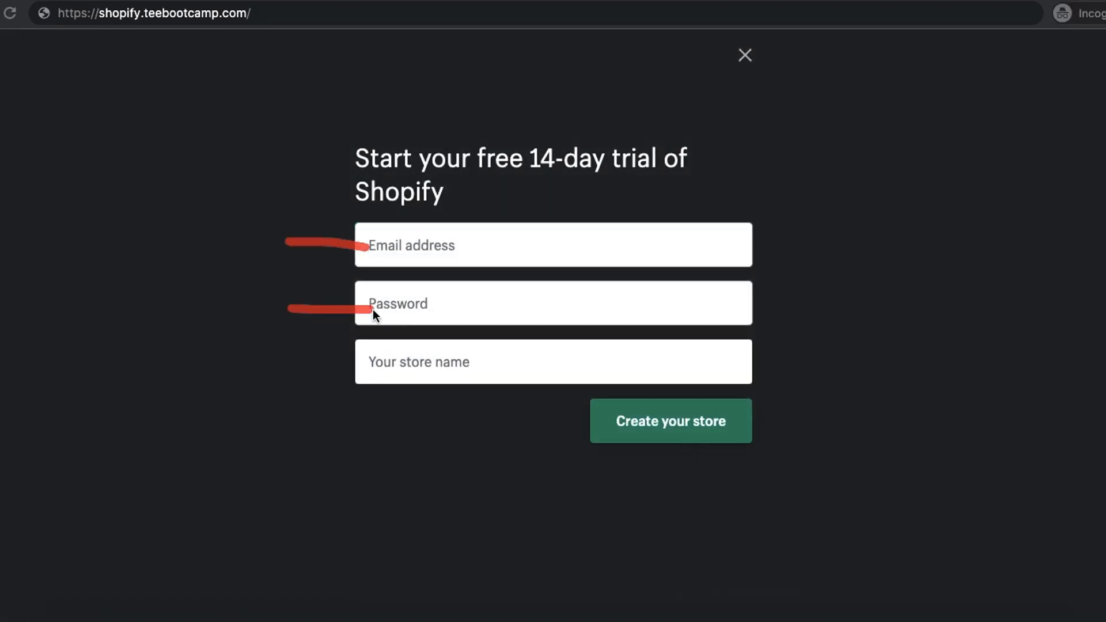
mouse_move(703, 385)
left_mouse_down()
mouse_move(591, 365)
mouse_move(631, 506)
mouse_move(769, 394)
mouse_move(568, 419)
mouse_move(710, 523)
mouse_move(702, 338)
mouse_move(520, 377)
left_mouse_up()
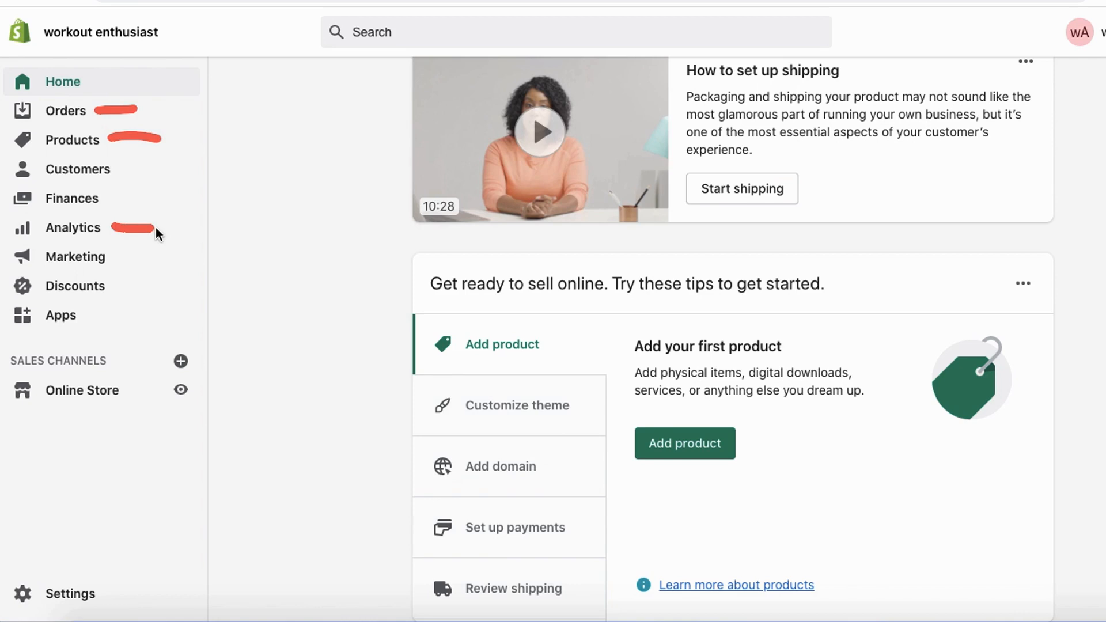
Open the online store's current Debut theme for customization.
mouse_move(45, 348)
left_mouse_down()
mouse_move(3, 391)
mouse_move(194, 383)
mouse_move(36, 358)
mouse_move(42, 348)
left_mouse_up()
key("Escape")
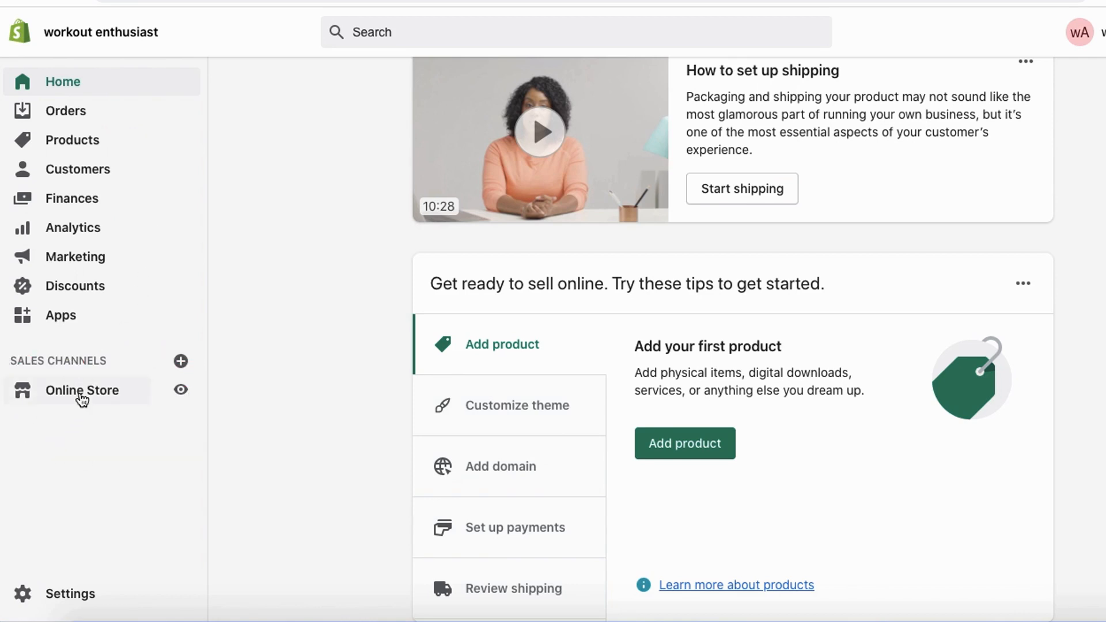
left_click(82, 398)
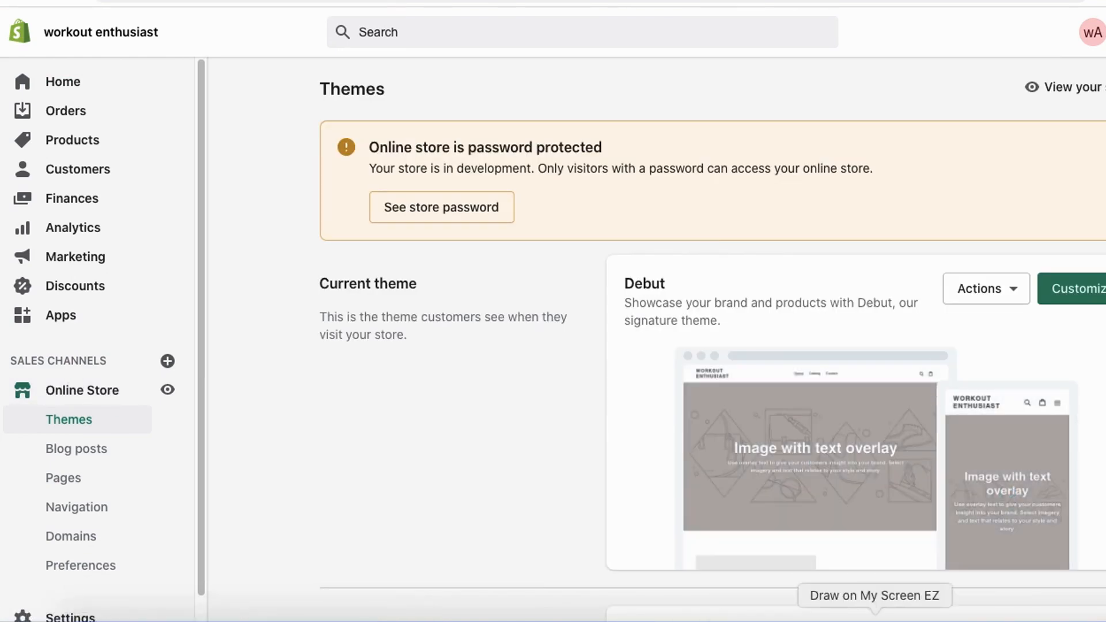
mouse_move(1092, 222)
left_mouse_down()
mouse_move(1042, 216)
mouse_move(1100, 227)
mouse_move(987, 240)
left_mouse_up()
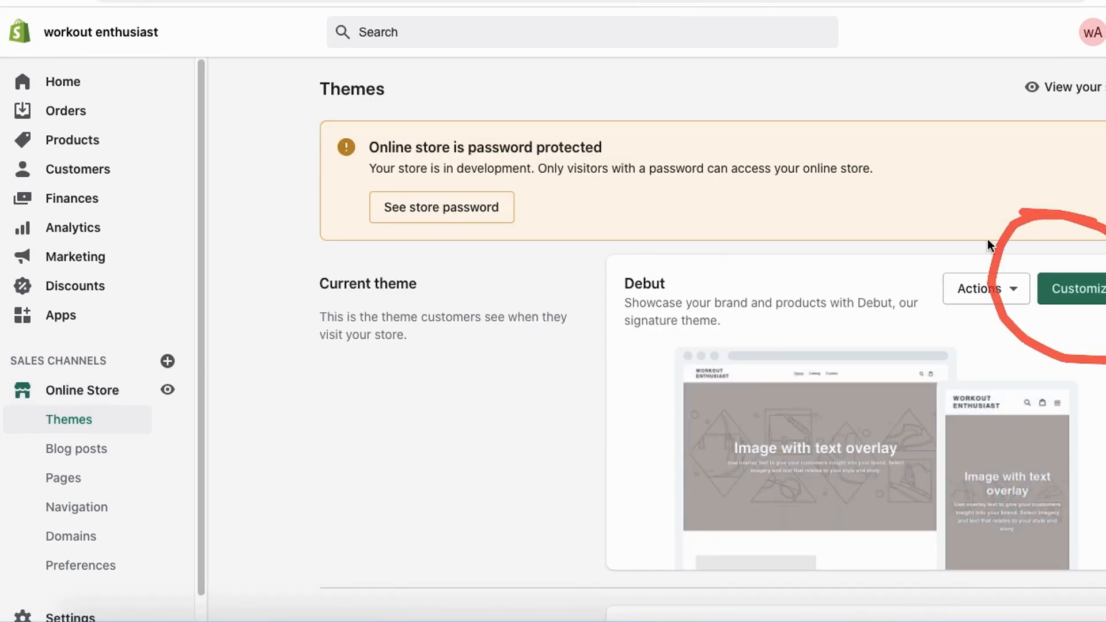
left_click(1083, 292)
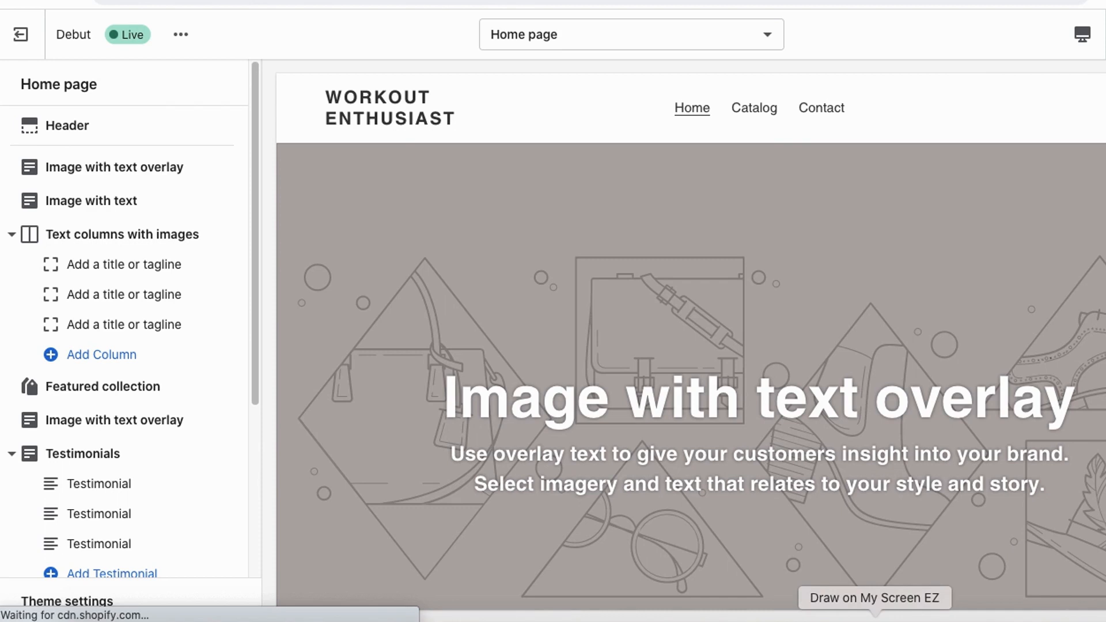
left_click(875, 618)
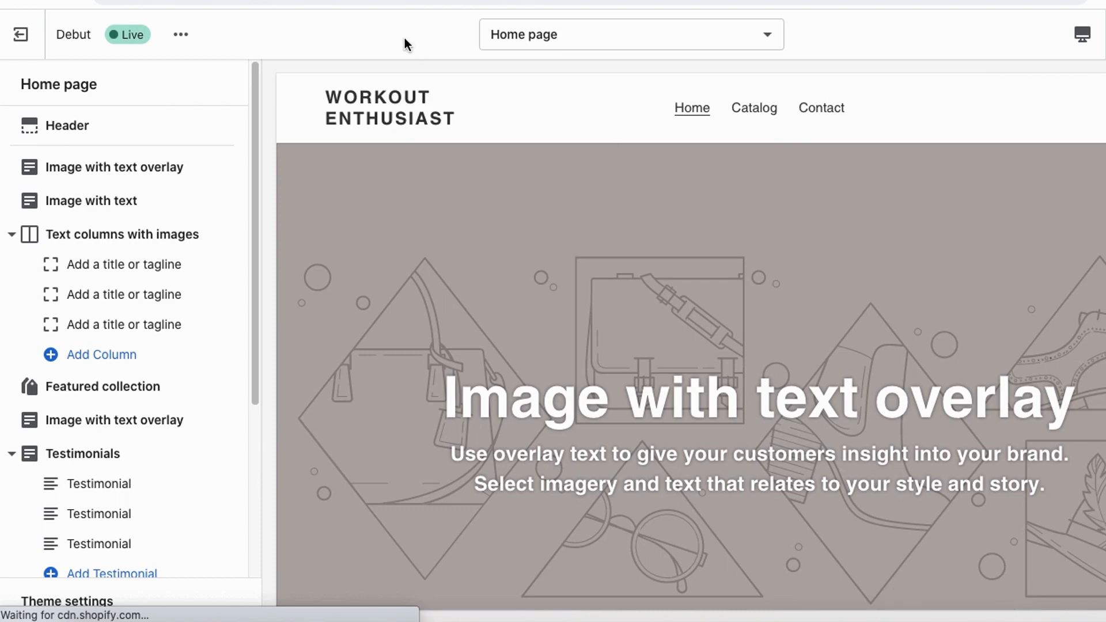
mouse_move(390, 67)
left_mouse_down()
mouse_move(317, 57)
mouse_move(306, 154)
mouse_move(521, 131)
mouse_move(362, 58)
left_mouse_up()
mouse_move(655, 196)
left_mouse_down()
mouse_move(372, 206)
mouse_move(362, 429)
mouse_move(652, 493)
mouse_move(1093, 524)
mouse_move(1098, 245)
mouse_move(864, 166)
mouse_move(620, 181)
left_mouse_up()
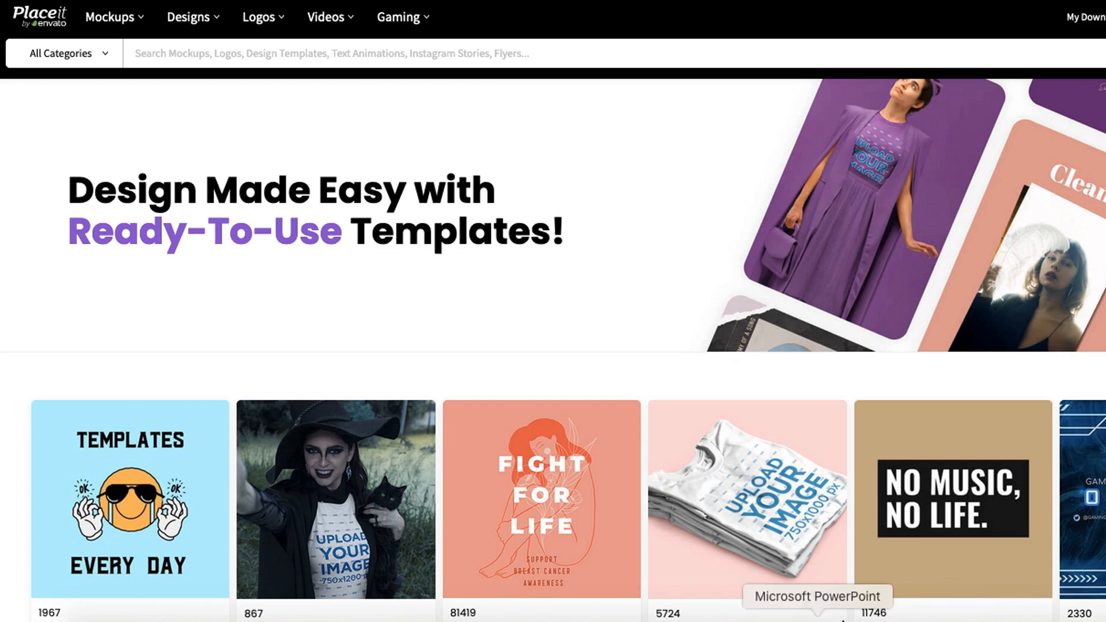
On Placeit, open the Fitness logo templates from the Lifestyle & Fitness logo category.
mouse_move(272, 3)
left_mouse_down()
mouse_move(314, 35)
mouse_move(293, 2)
left_mouse_up()
key("Escape")
left_click(277, 18)
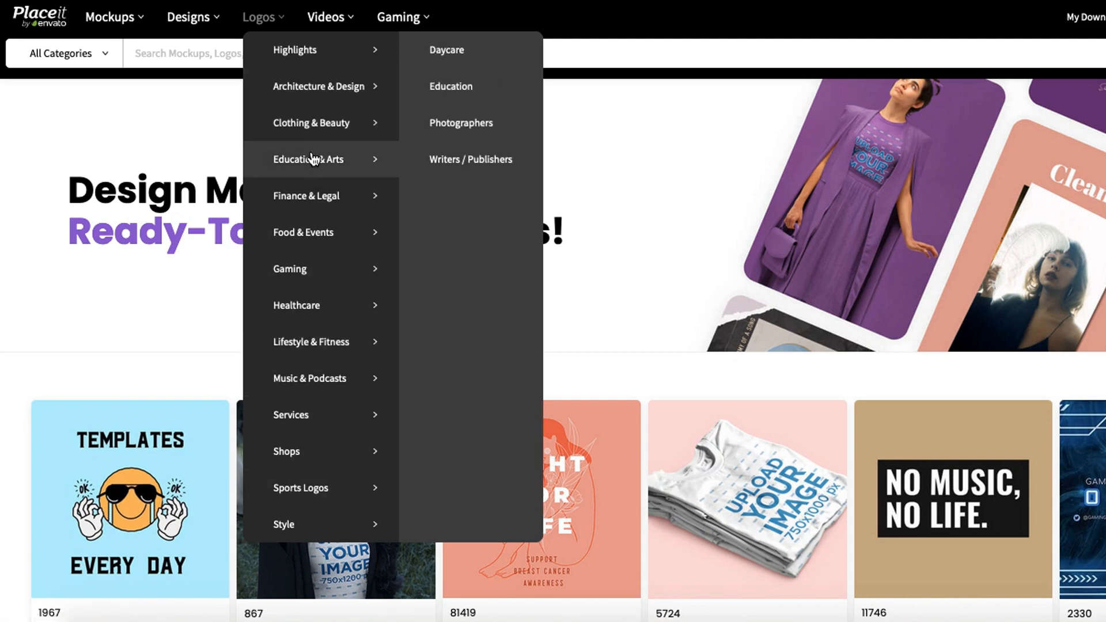
mouse_move(305, 287)
mouse_move(329, 122)
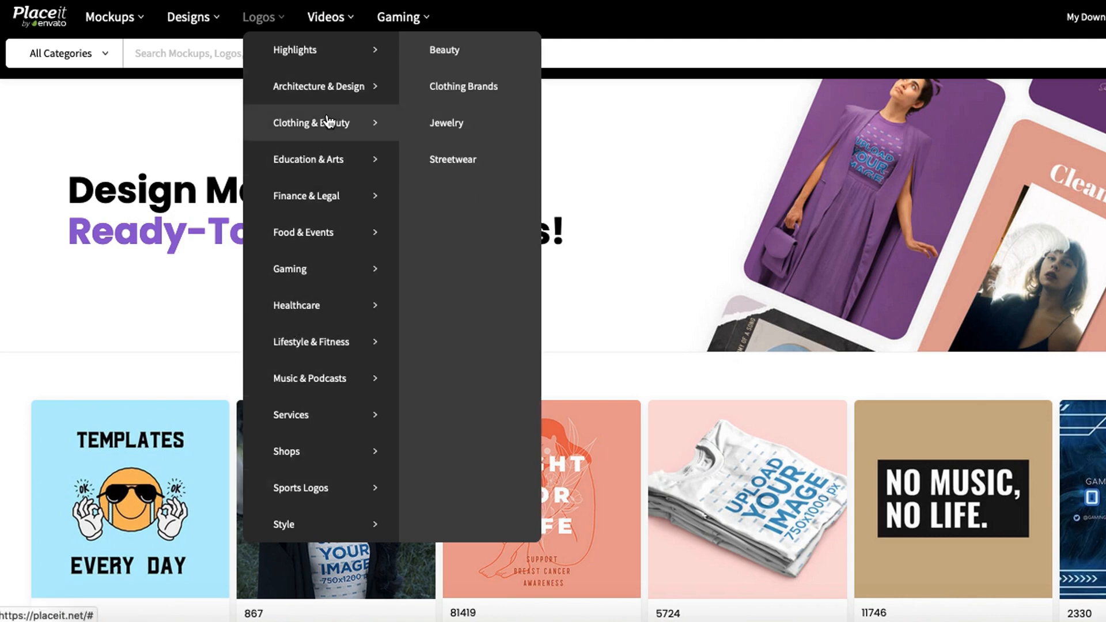
mouse_move(333, 196)
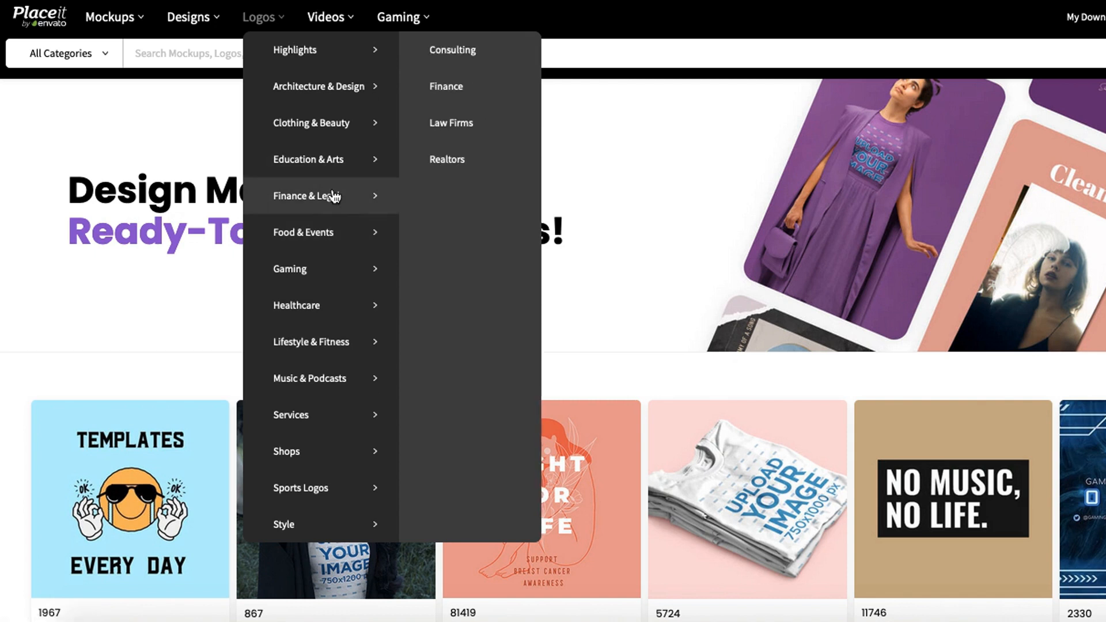
mouse_move(260, 50)
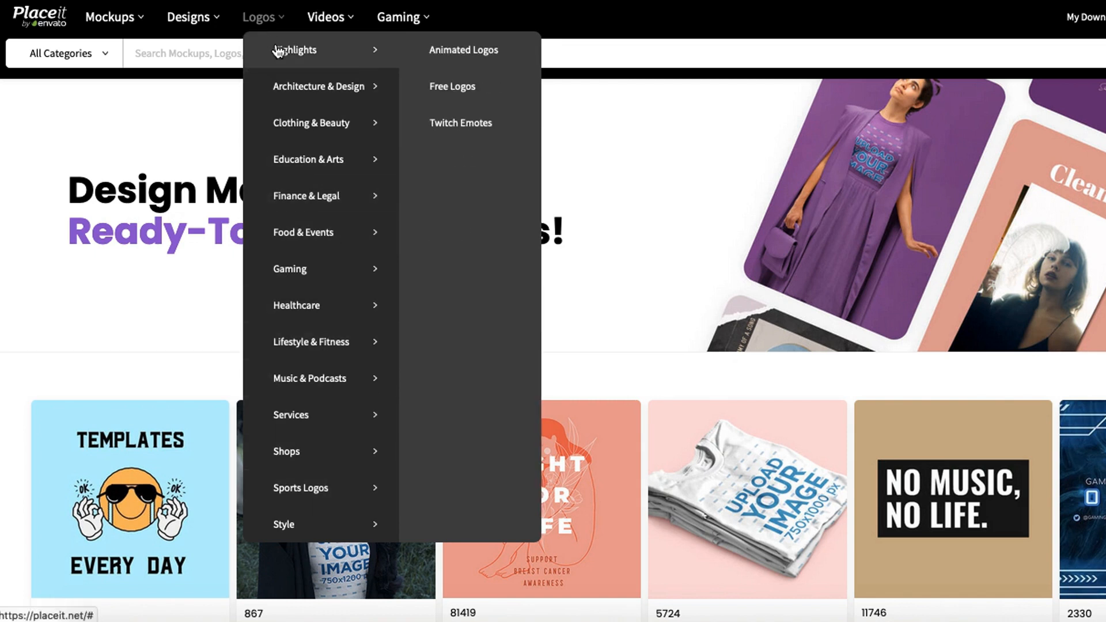
mouse_move(338, 239)
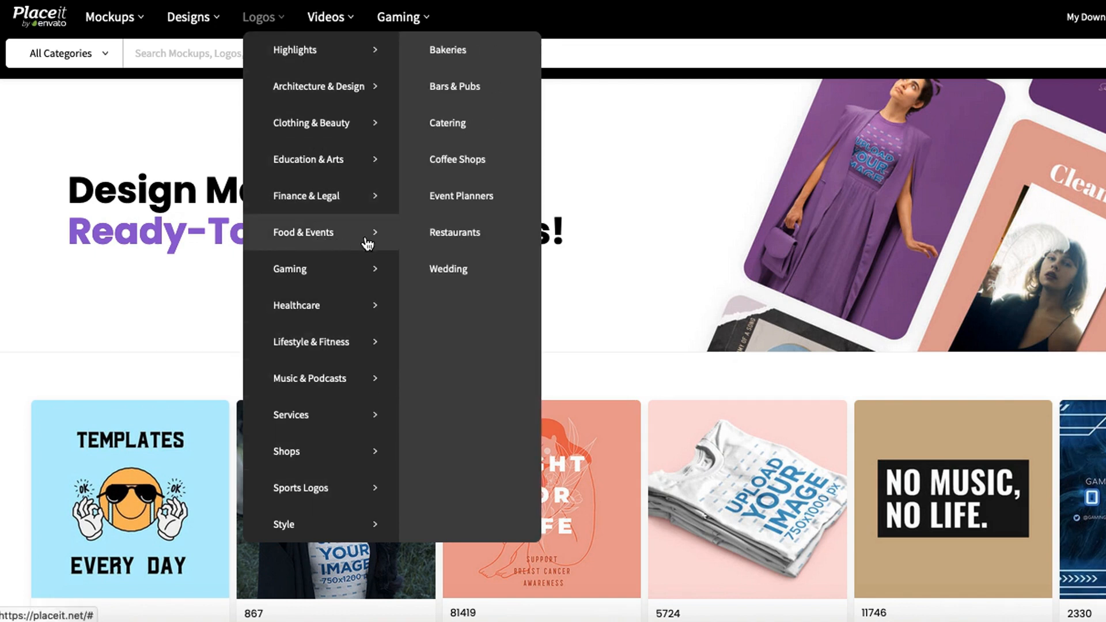
mouse_move(329, 340)
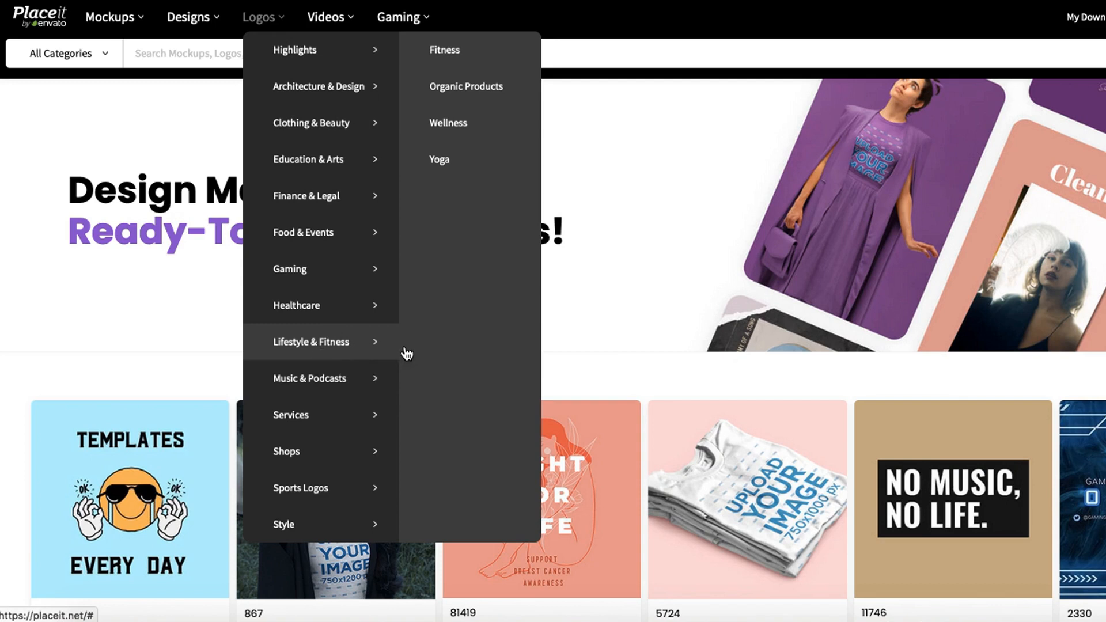
left_click(446, 48)
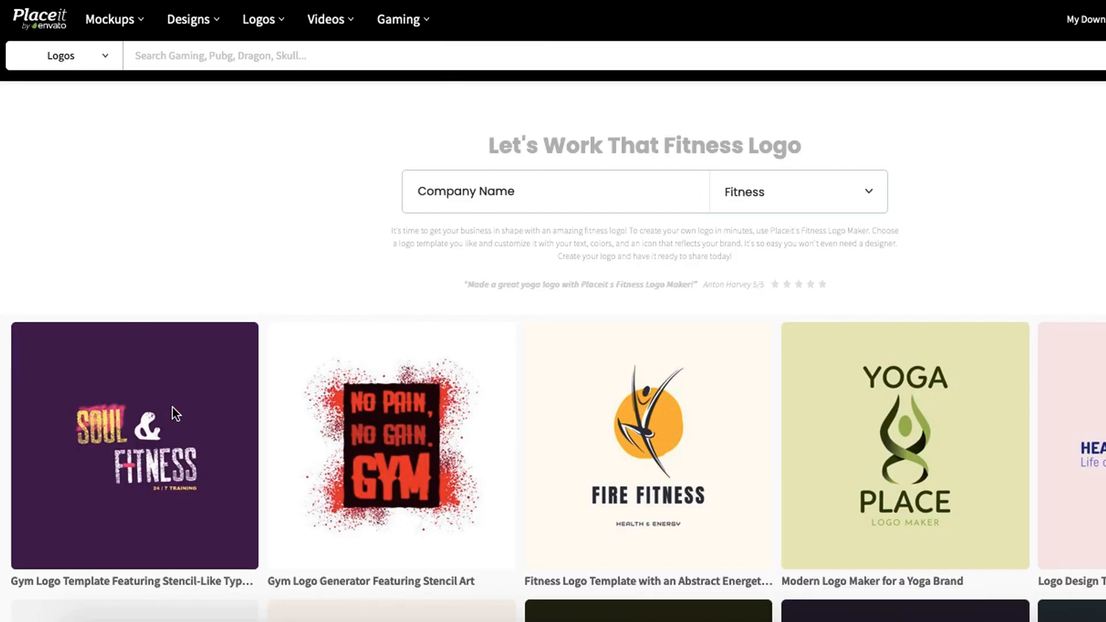
Look through the fitness logo templates and preview them with the company name Workout Enthusiast.
scroll(172, 407, "down", 7)
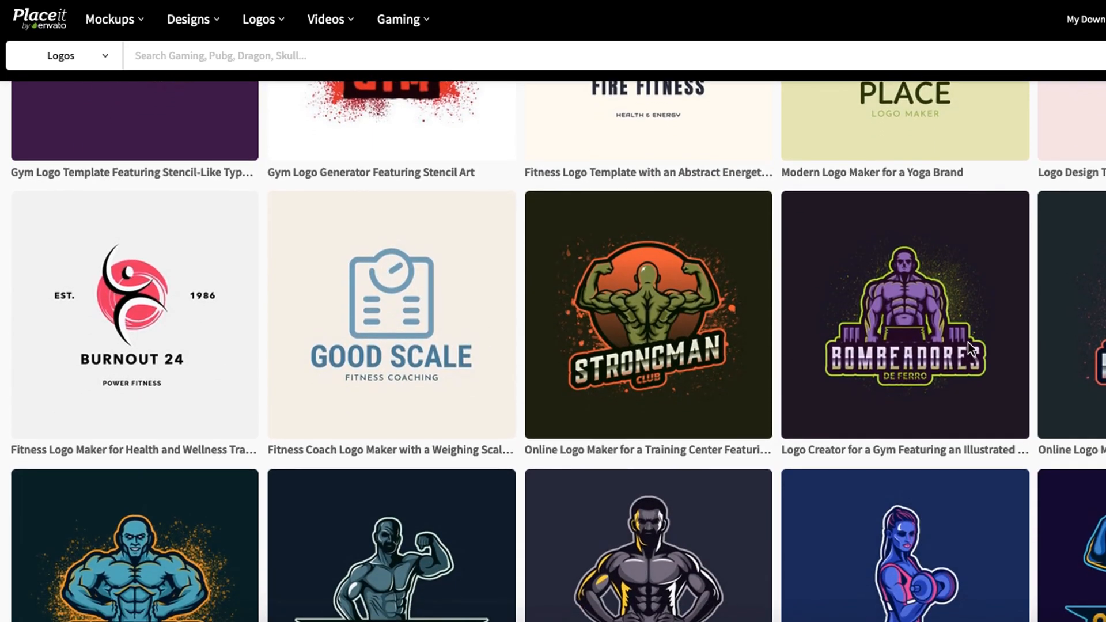
scroll(968, 342, "down", 2)
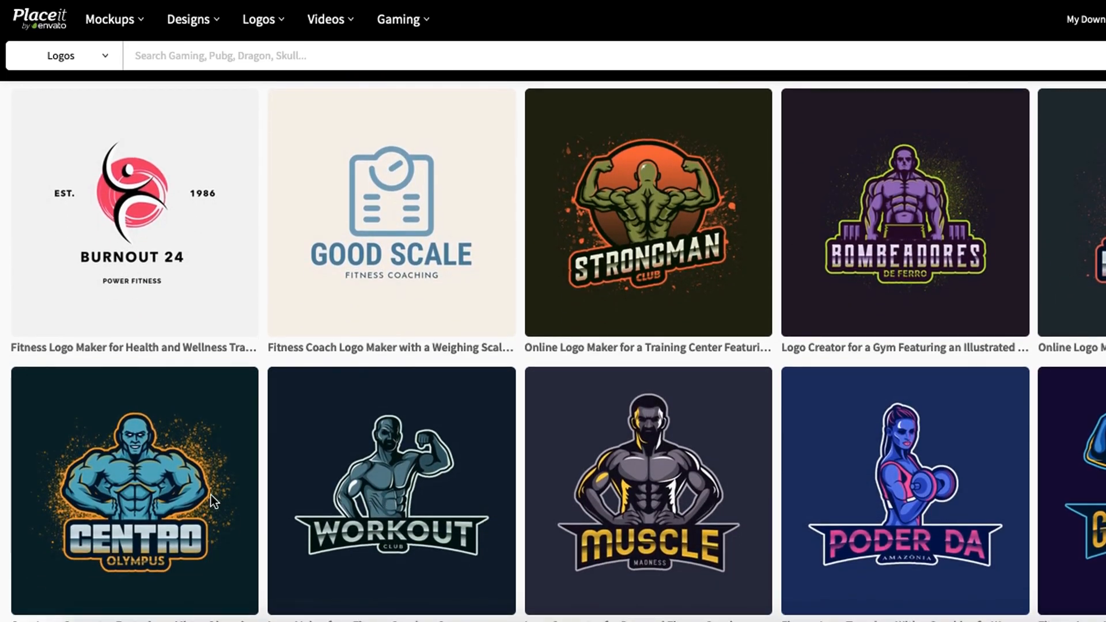
scroll(210, 496, "down", 5)
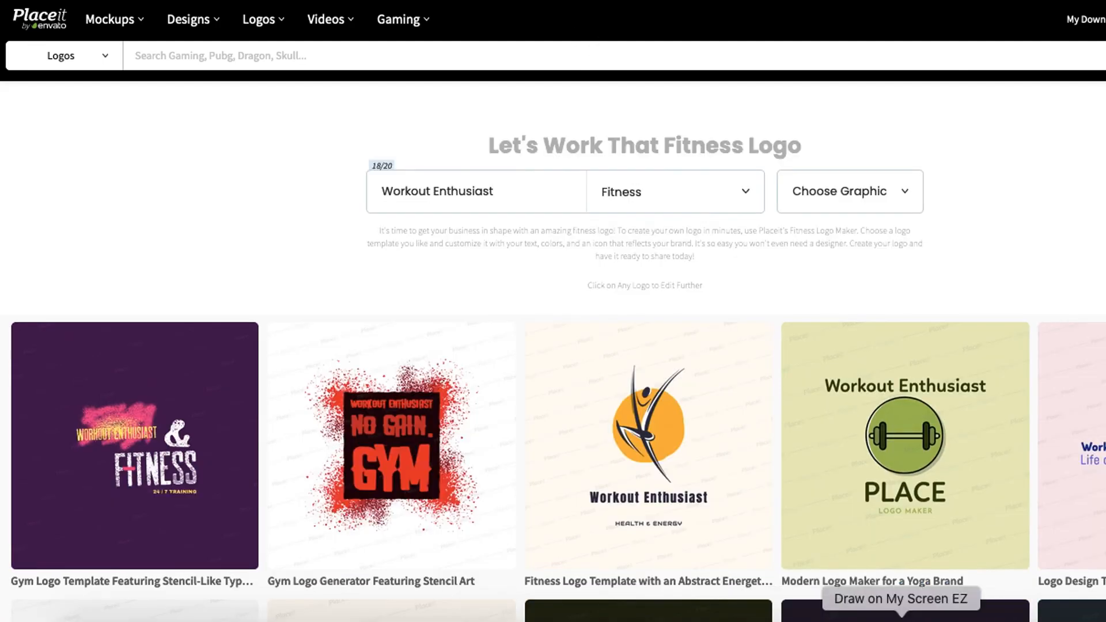
mouse_move(427, 161)
left_mouse_down()
mouse_move(310, 216)
mouse_move(434, 261)
mouse_move(534, 159)
mouse_move(401, 138)
mouse_move(335, 201)
mouse_move(423, 252)
mouse_move(526, 243)
left_mouse_up()
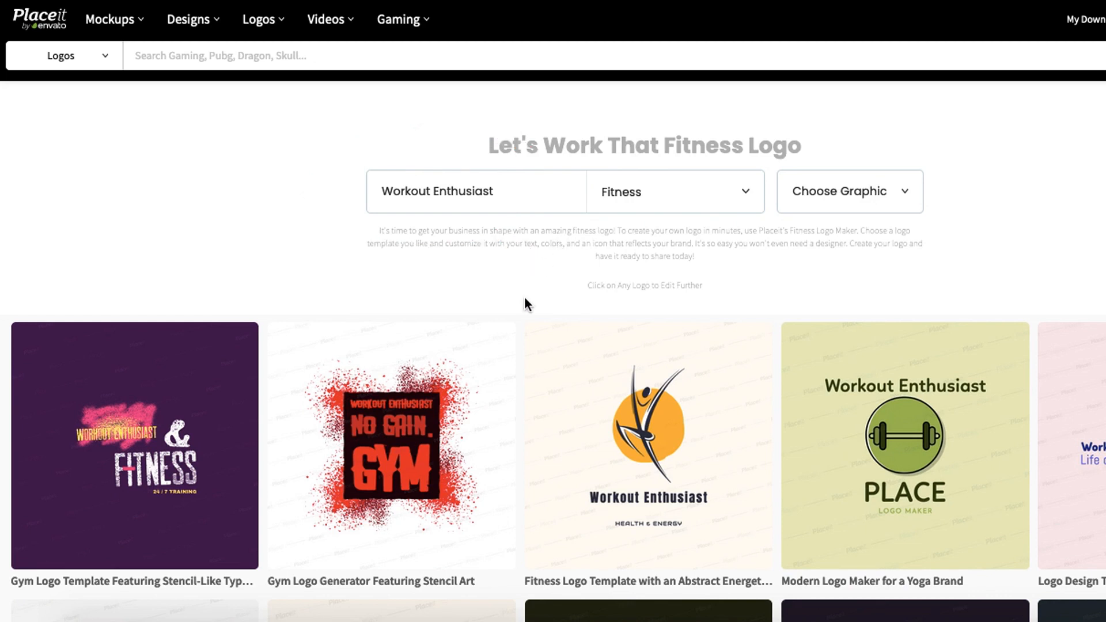
Browse the personalized logos and switch to the editor page of the training center bodybuilder logo.
scroll(521, 297, "down", 1)
scroll(656, 245, "down", 2)
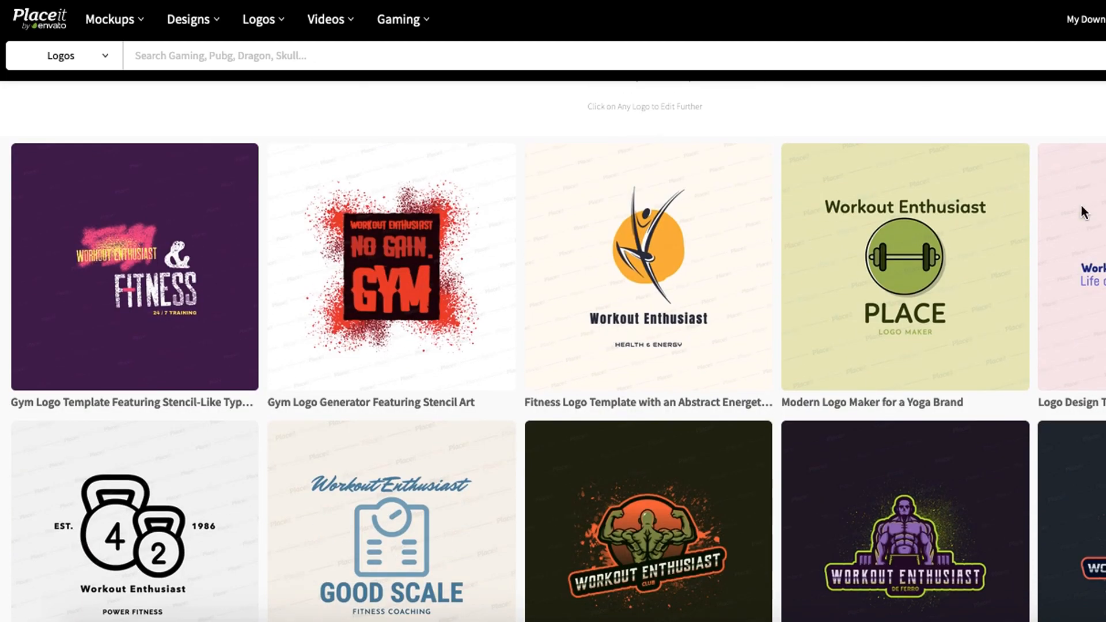
scroll(904, 317, "down", 4)
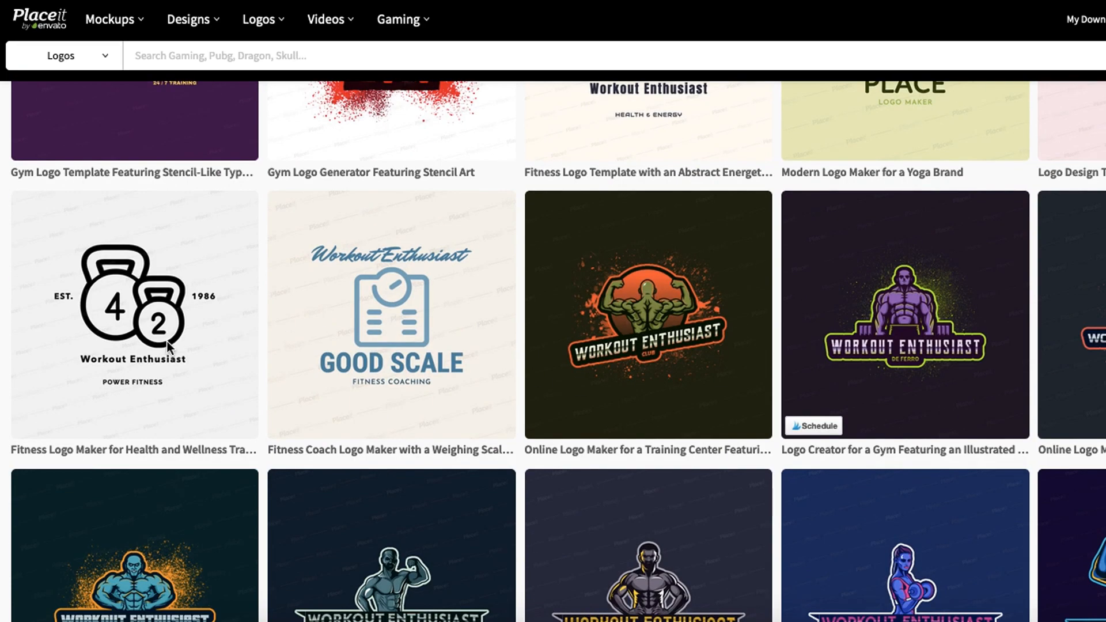
scroll(252, 512, "down", 2)
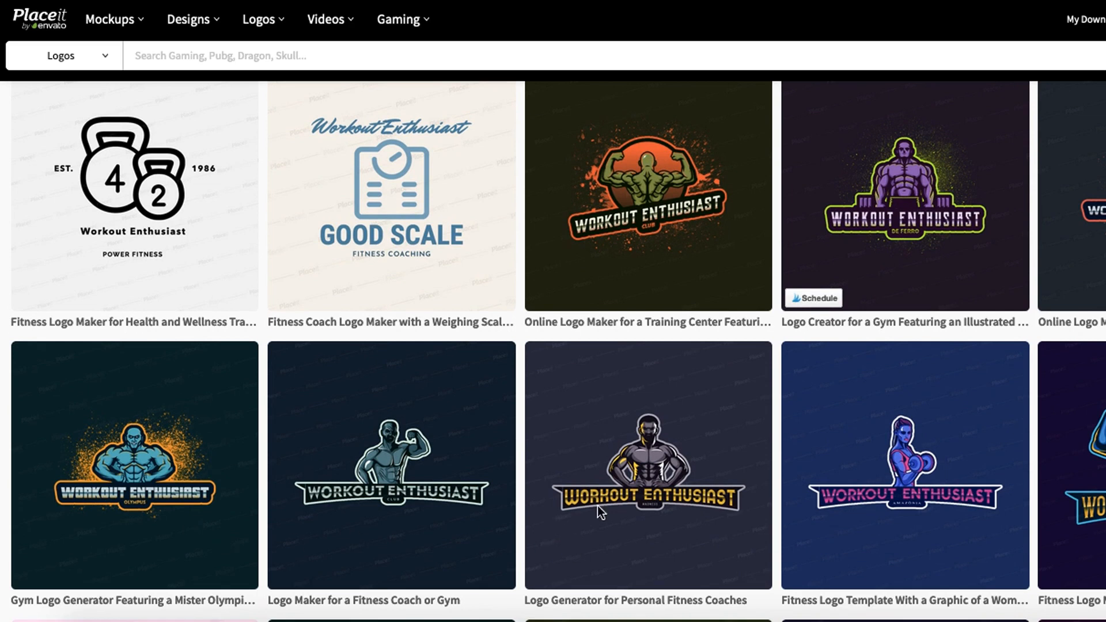
scroll(889, 428, "down", 6)
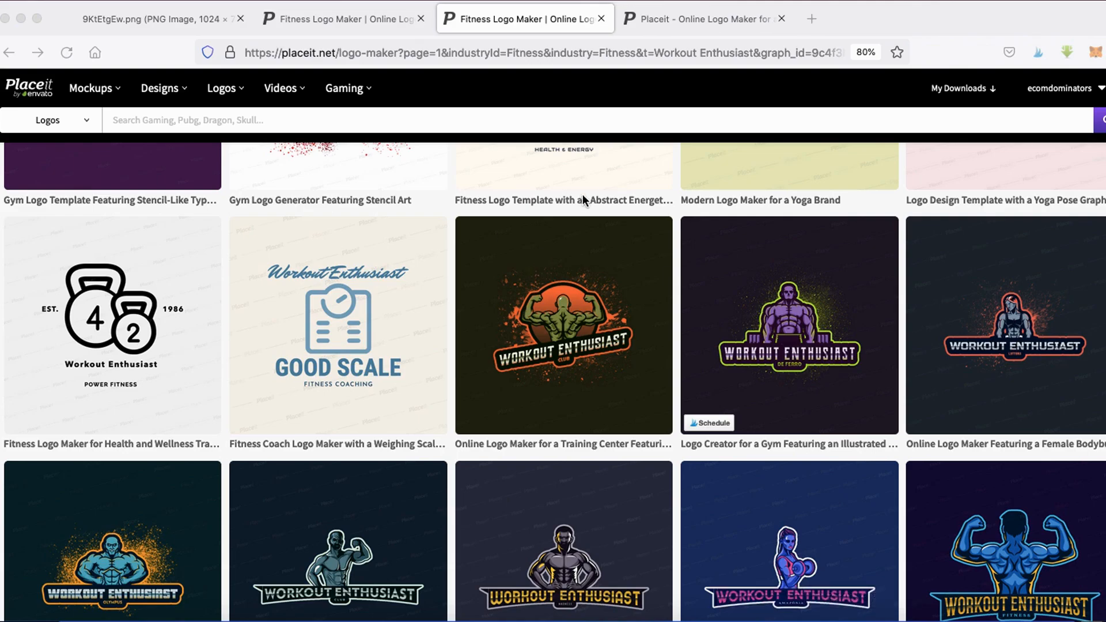
mouse_move(582, 194)
left_mouse_down()
mouse_move(444, 220)
mouse_move(484, 457)
mouse_move(515, 168)
left_mouse_up()
left_click(655, 18)
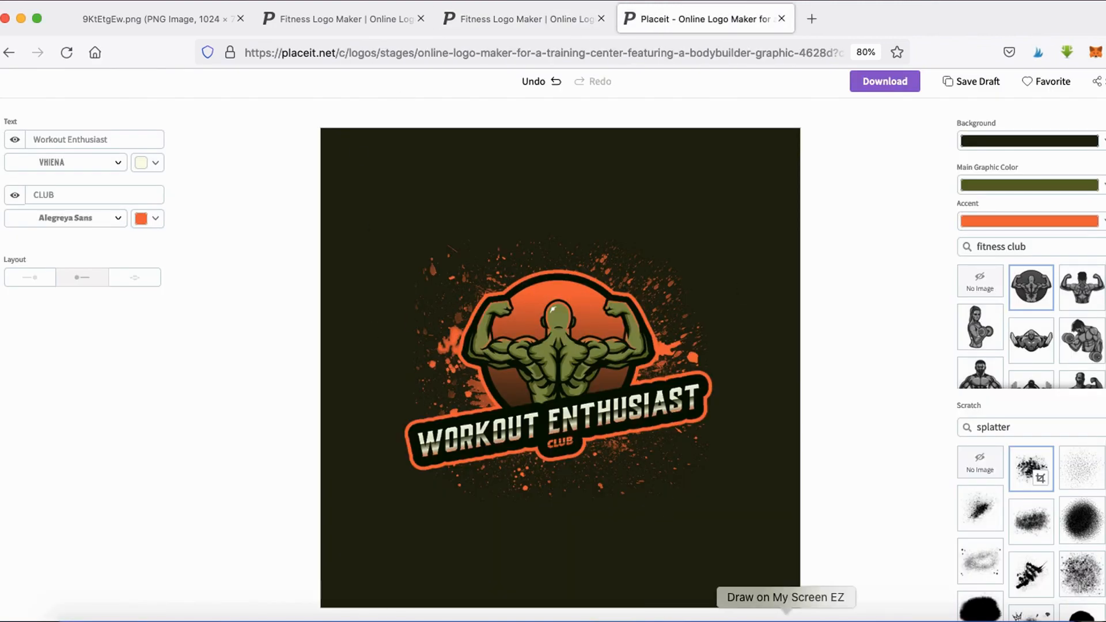
left_click(784, 619)
mouse_move(99, 102)
left_mouse_down()
mouse_move(35, 353)
mouse_move(119, 89)
left_mouse_up()
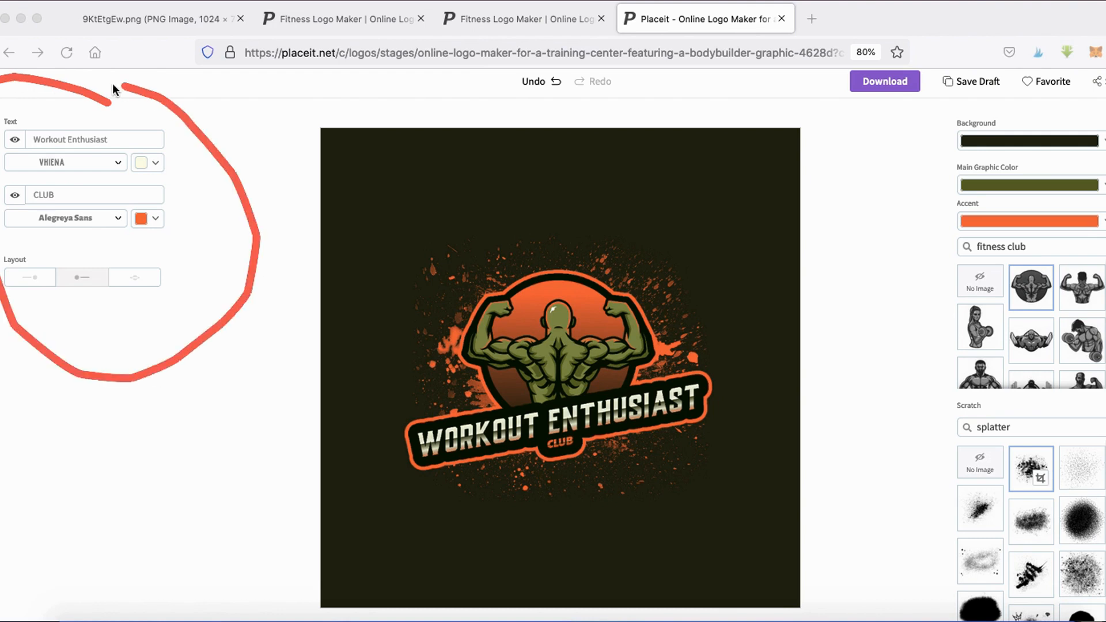
mouse_move(977, 101)
left_mouse_down()
mouse_move(909, 155)
mouse_move(1103, 253)
mouse_move(919, 87)
left_mouse_up()
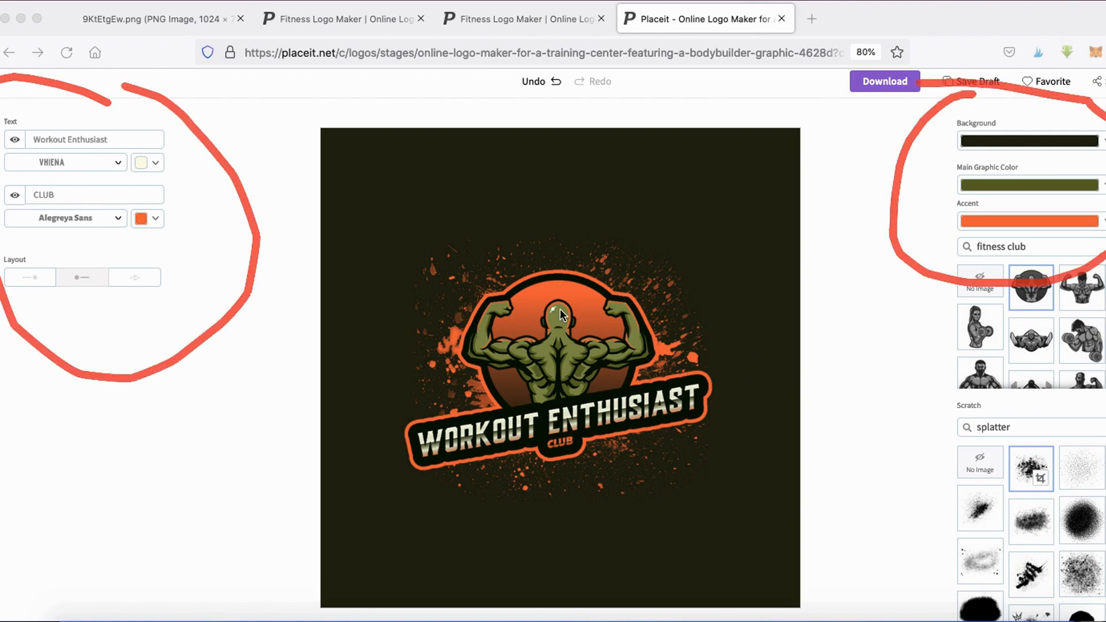
mouse_move(1014, 236)
left_mouse_down()
mouse_move(973, 236)
mouse_move(1002, 417)
mouse_move(986, 245)
left_mouse_up()
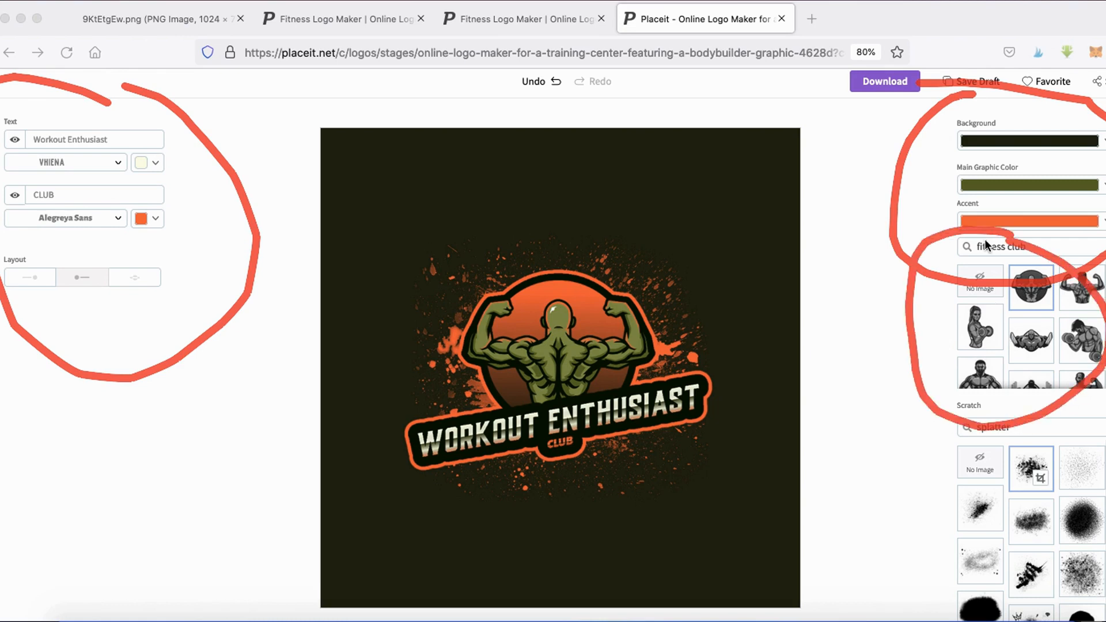
key("Escape")
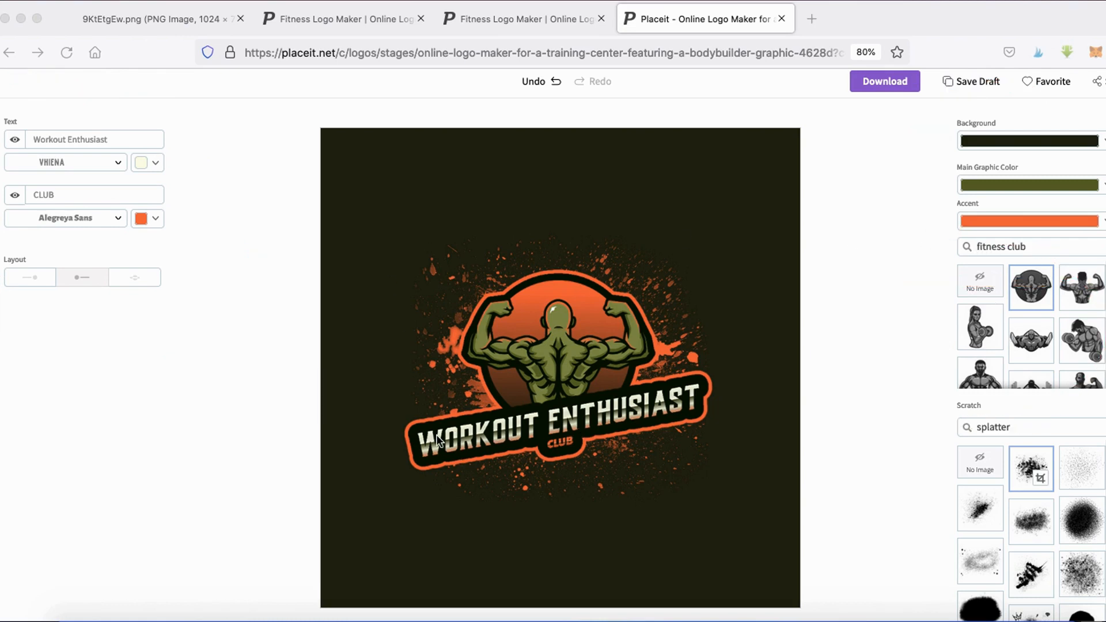
Split the logo text so the first line reads Workout and the second line, replacing CLUB, reads Enthusiast.
left_click(82, 138)
triple_click(85, 138)
left_click(93, 139)
double_click(93, 139)
key("ctrl+c")
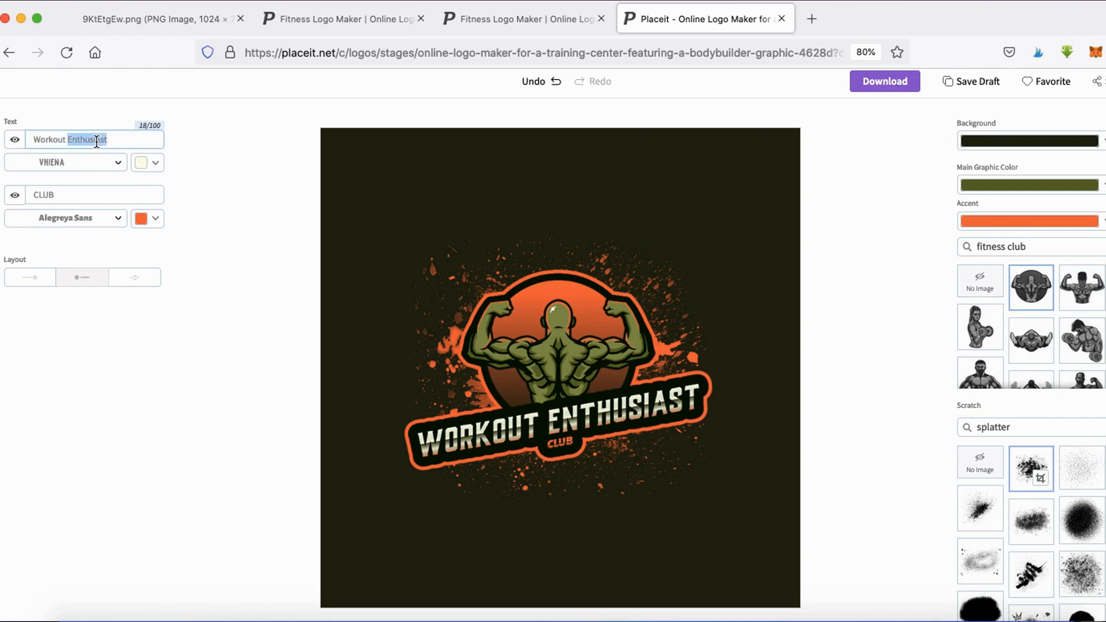
key("BackSpace")
double_click(84, 195)
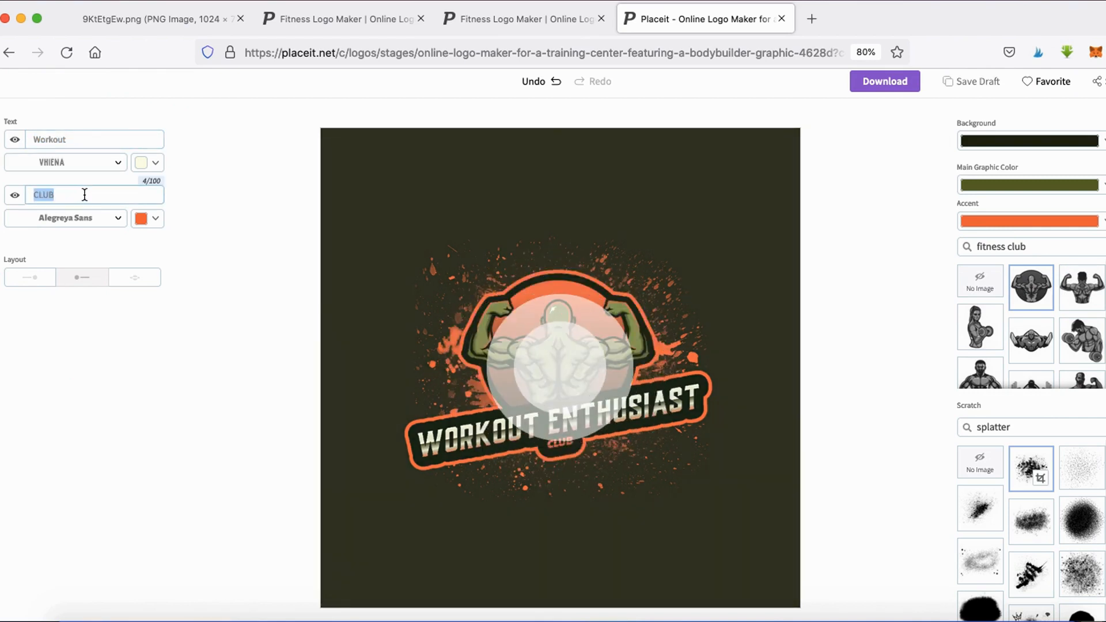
key("ctrl+v")
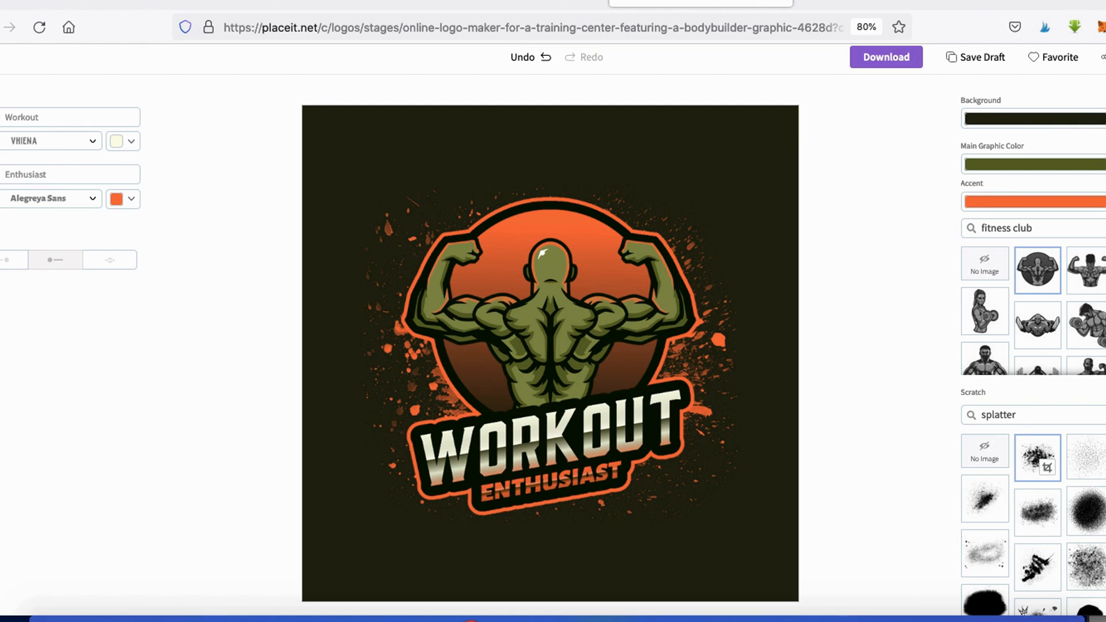
Set the logo's background color to white.
left_click(1100, 119)
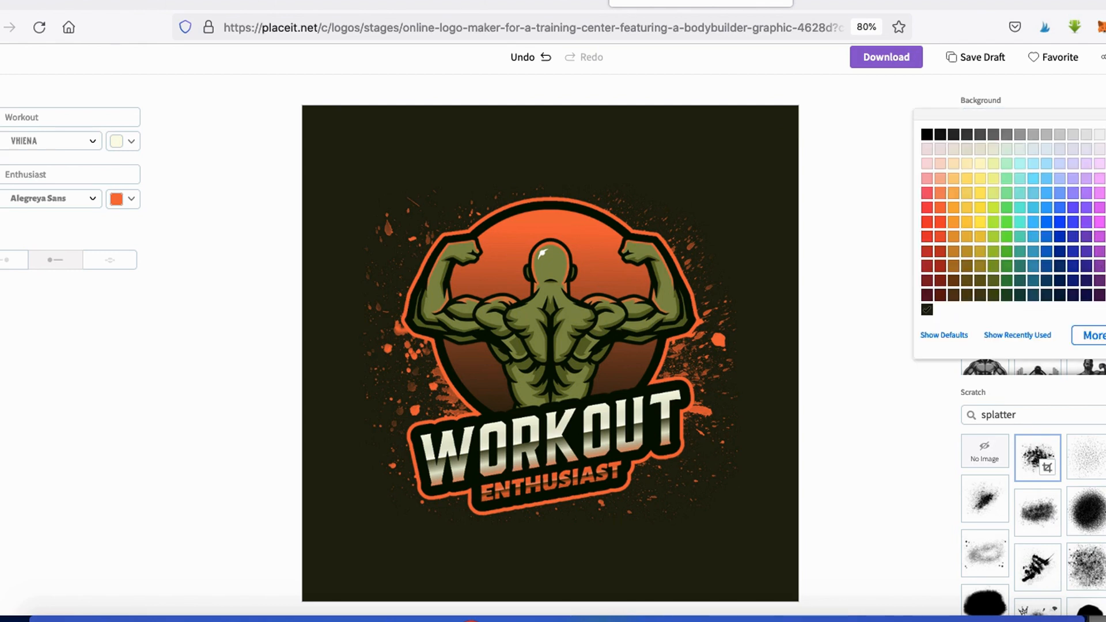
left_click(1100, 138)
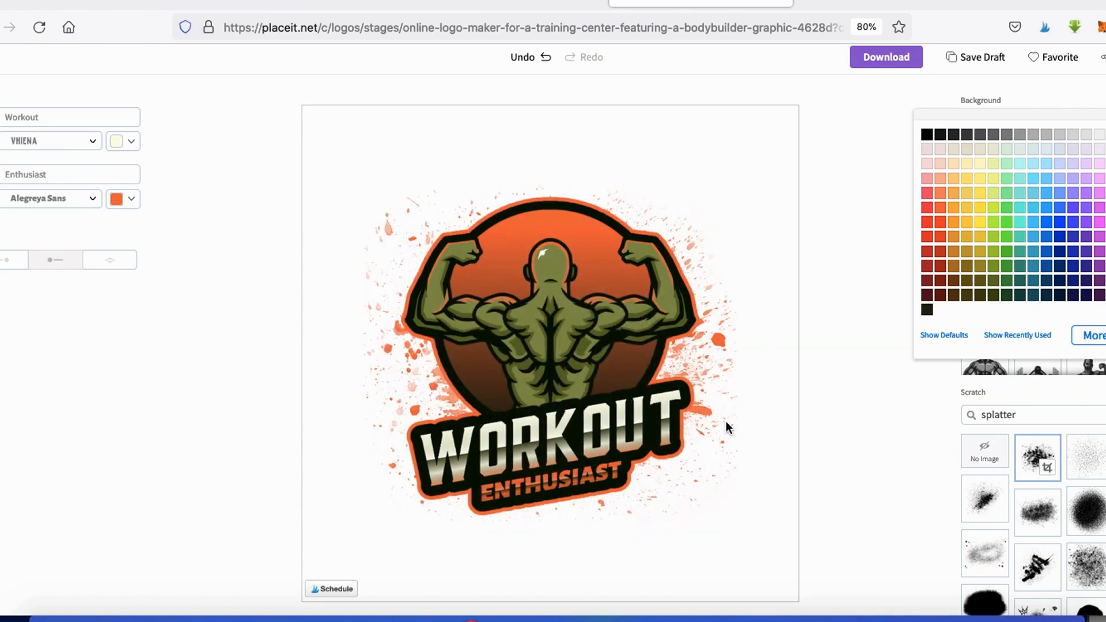
left_click(900, 288)
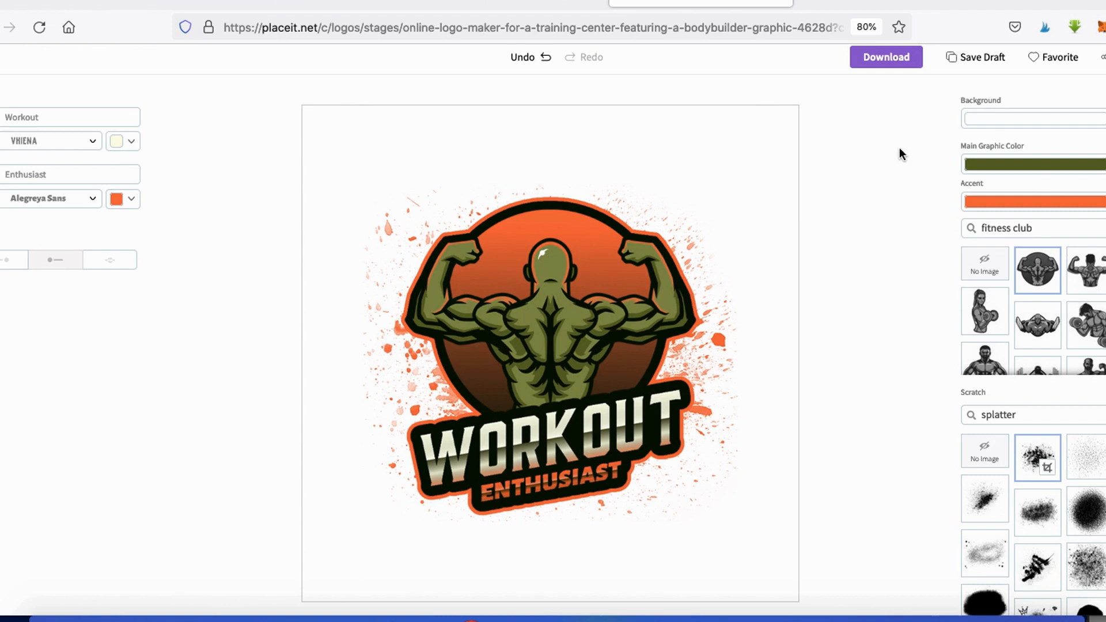
Set the logo's main graphic color to bright blue.
left_click(1027, 167)
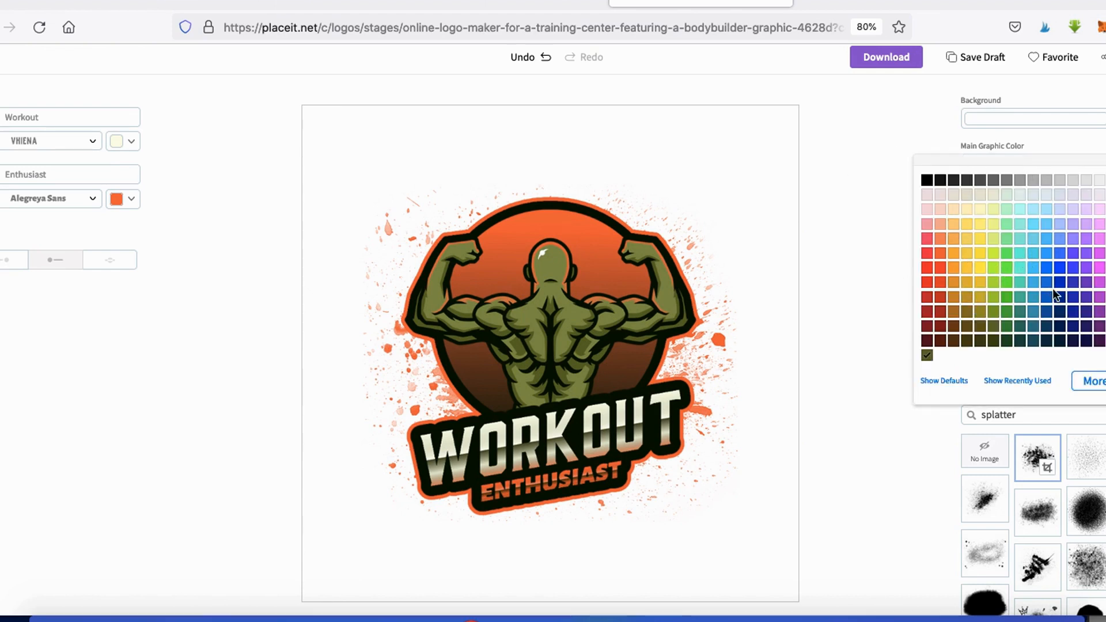
left_click(1046, 266)
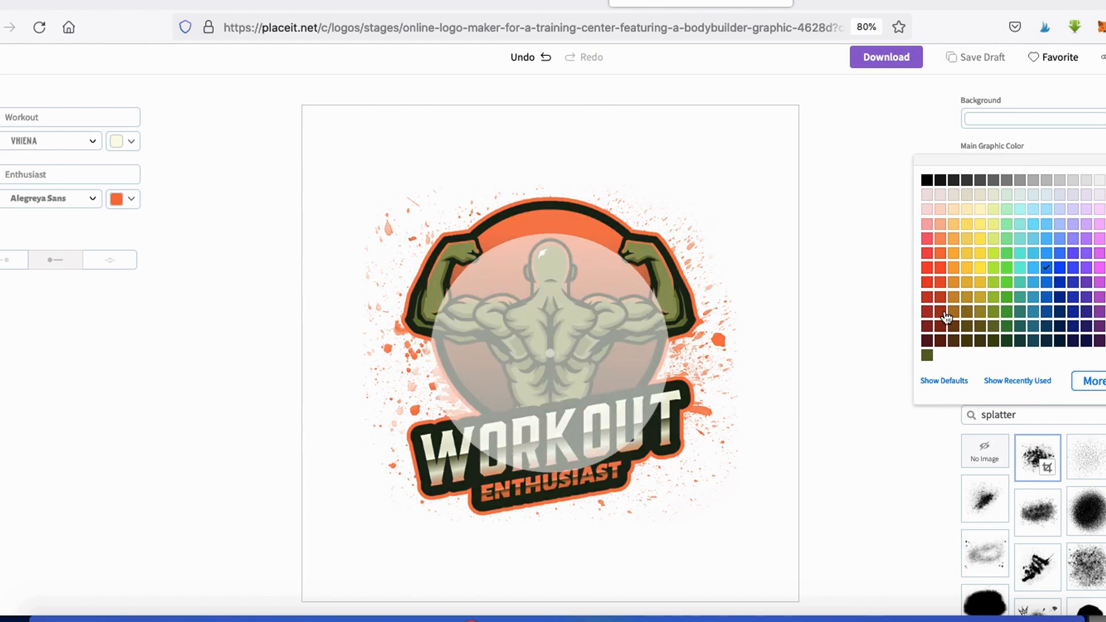
left_click(780, 300)
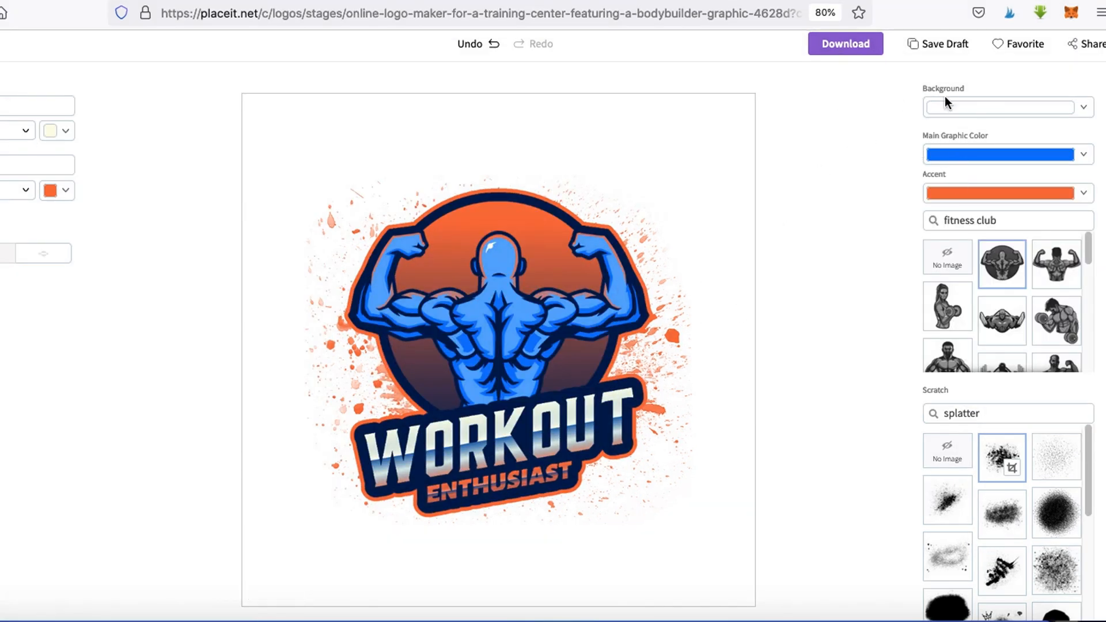
Make the logo's background transparent.
left_click(963, 106)
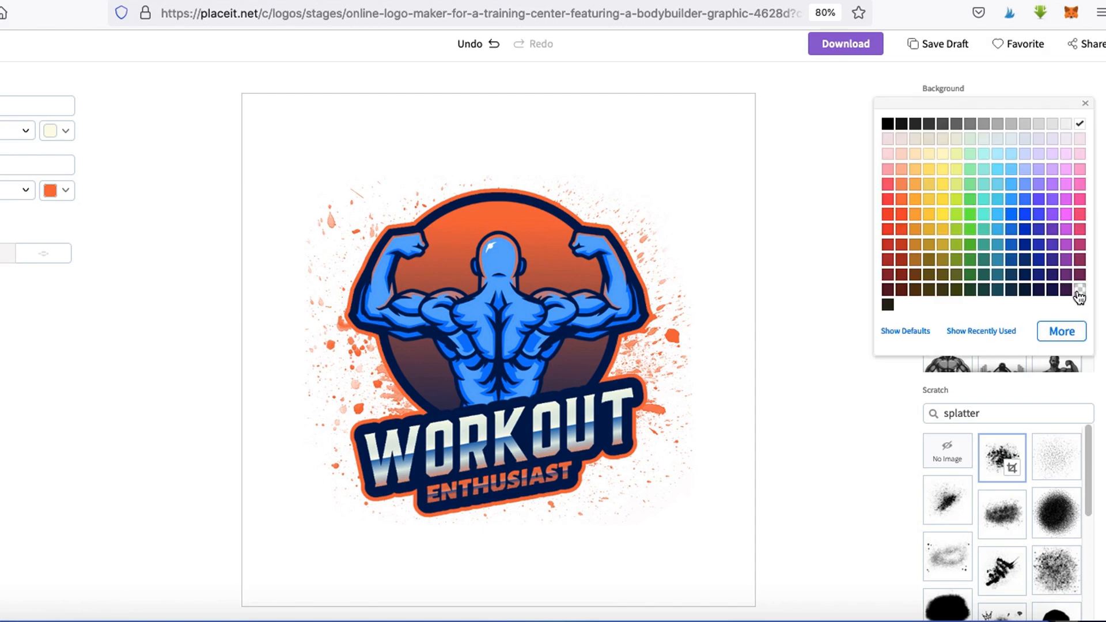
left_click(1078, 294)
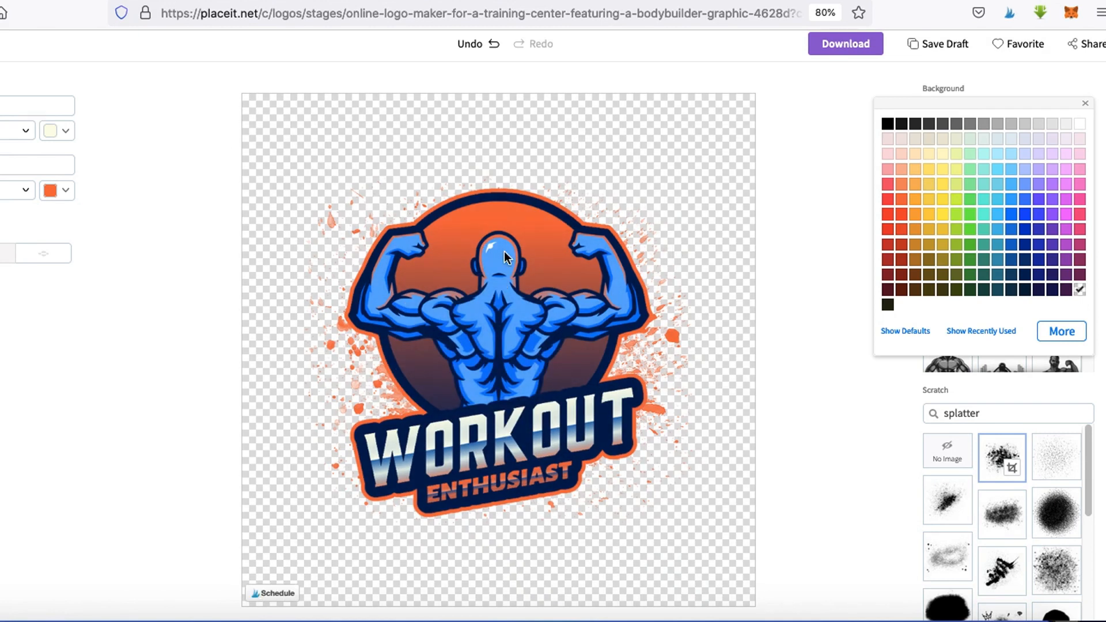
left_click(795, 223)
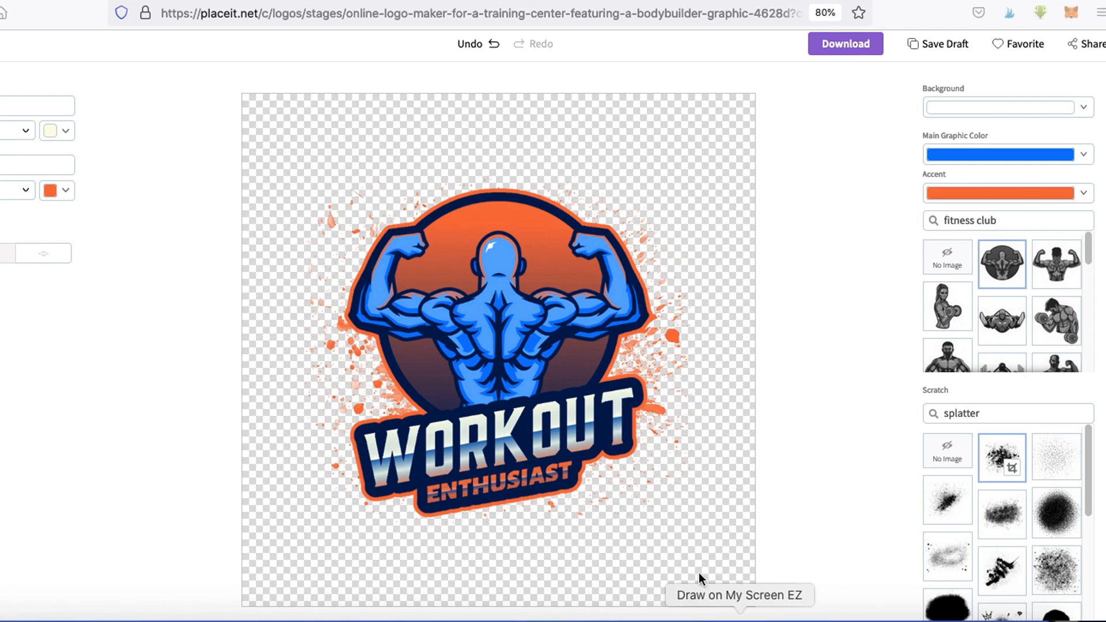
Switch to the Shopify theme editor and add the blue bodybuilder logo as the header's logo image.
scroll(837, 136, "up", 1)
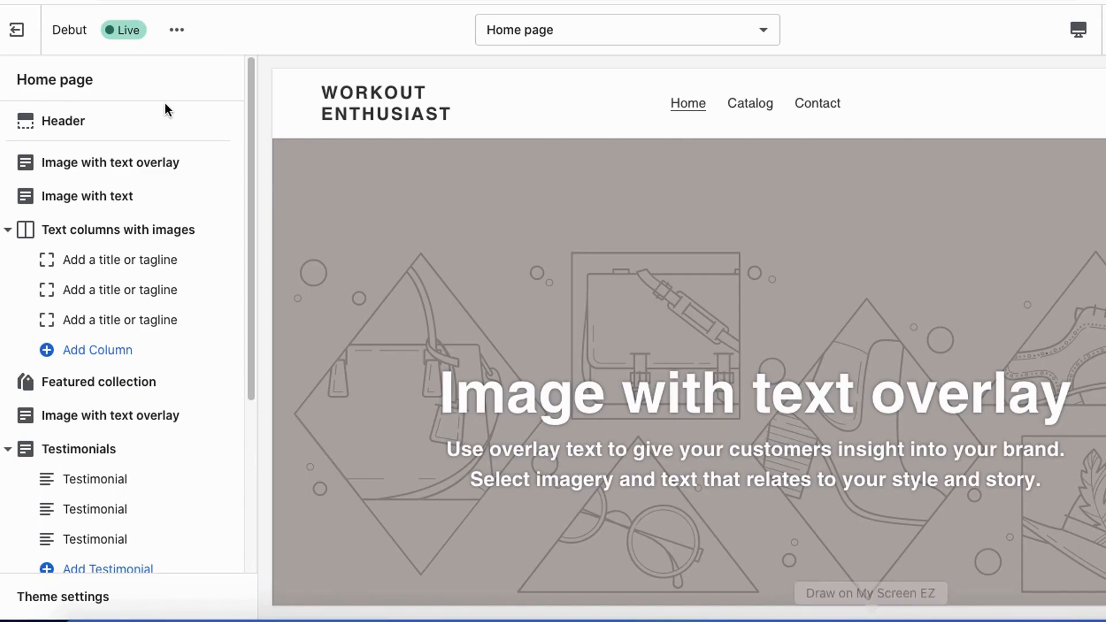
left_click(58, 122)
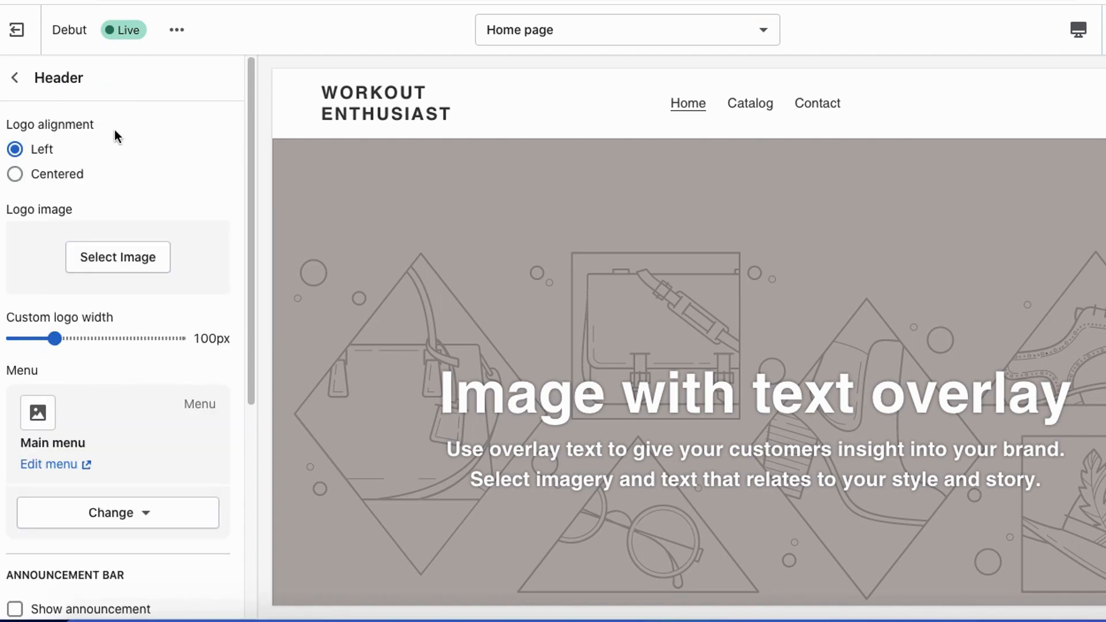
left_click(116, 264)
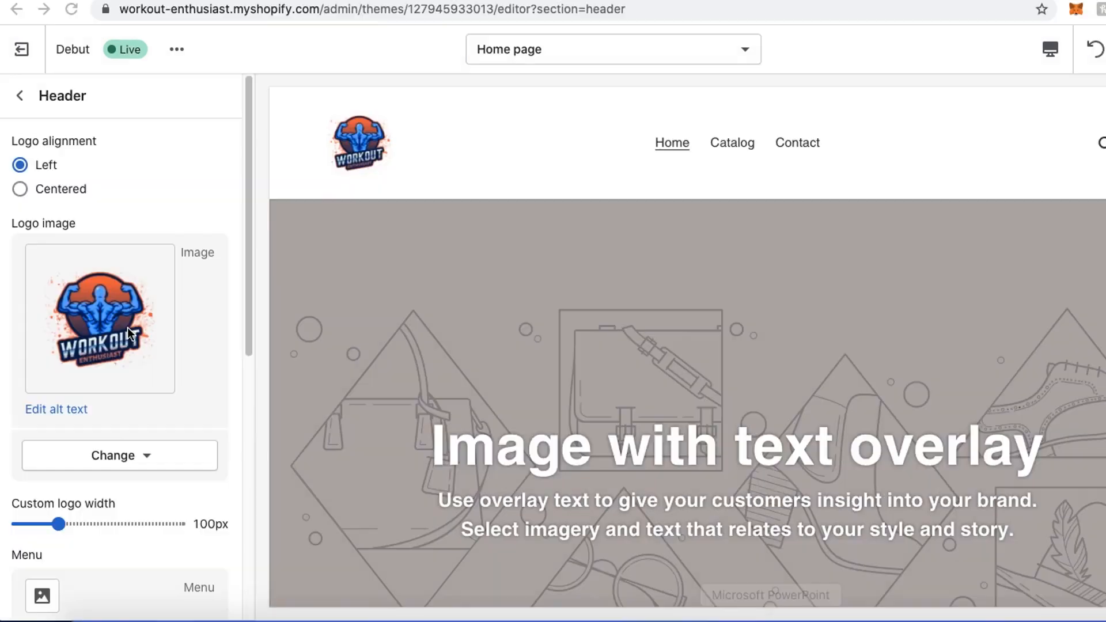
mouse_move(301, 192)
left_mouse_down()
mouse_move(439, 233)
mouse_move(478, 221)
mouse_move(392, 74)
mouse_move(283, 101)
mouse_move(315, 216)
mouse_move(368, 243)
left_mouse_up()
Set the header's custom logo width to 190px, save the changes and return to the home page sections.
mouse_move(8, 472)
left_mouse_down()
mouse_move(4, 496)
mouse_move(271, 541)
mouse_move(97, 461)
mouse_move(52, 481)
left_mouse_up()
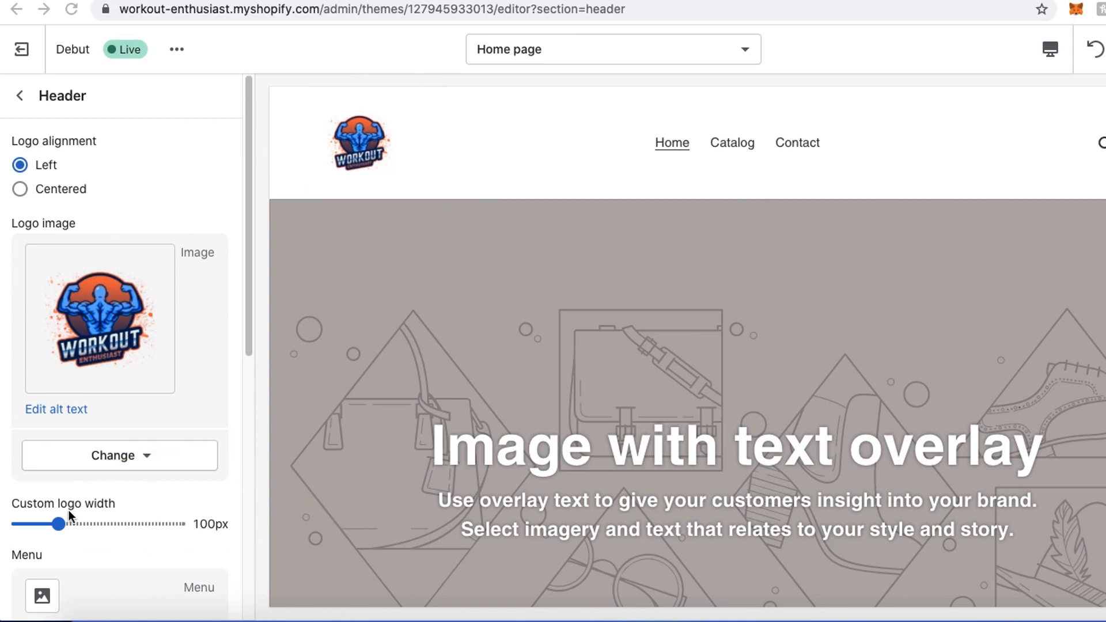
left_click_drag(47, 526, 357, 525)
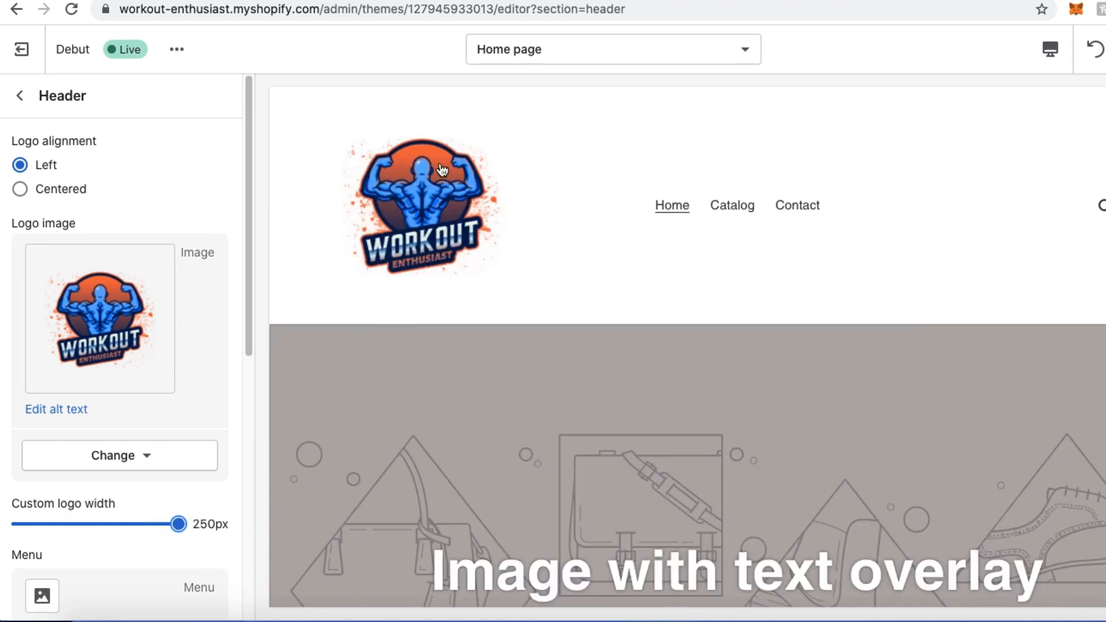
left_click_drag(179, 524, 129, 524)
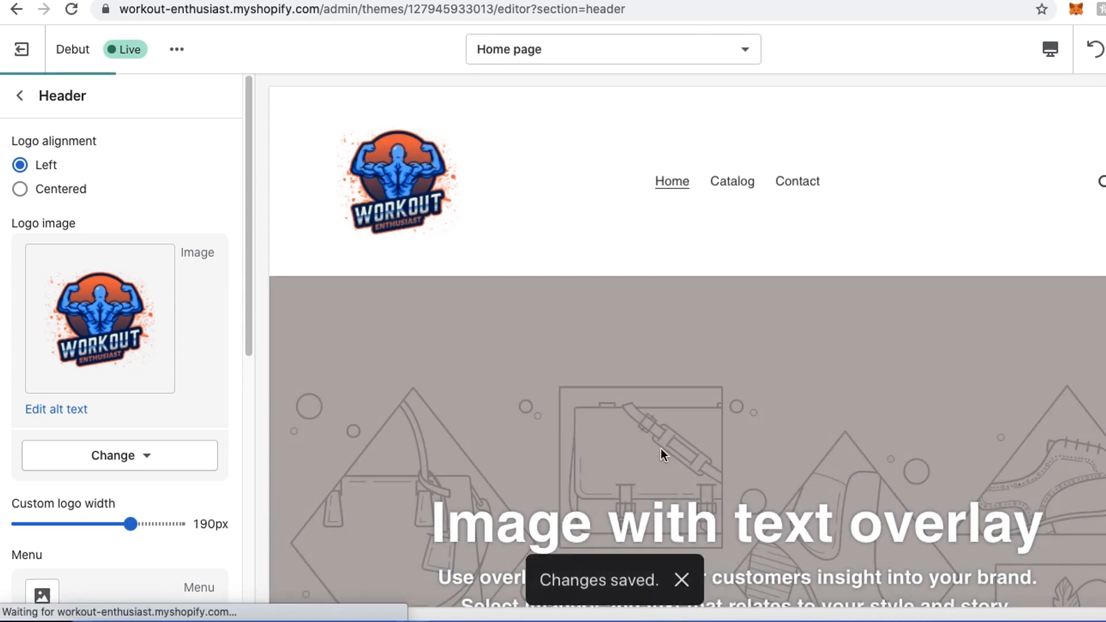
left_click(24, 103)
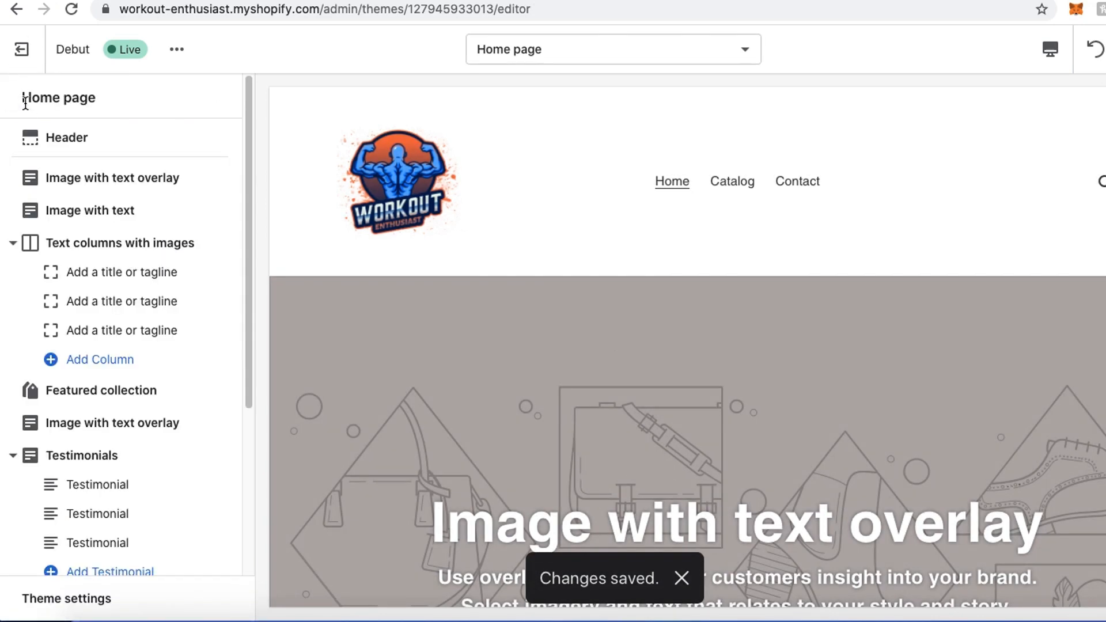
Start choosing an image for the first Image with text overlay section and search the free images for fitness.
left_click(106, 180)
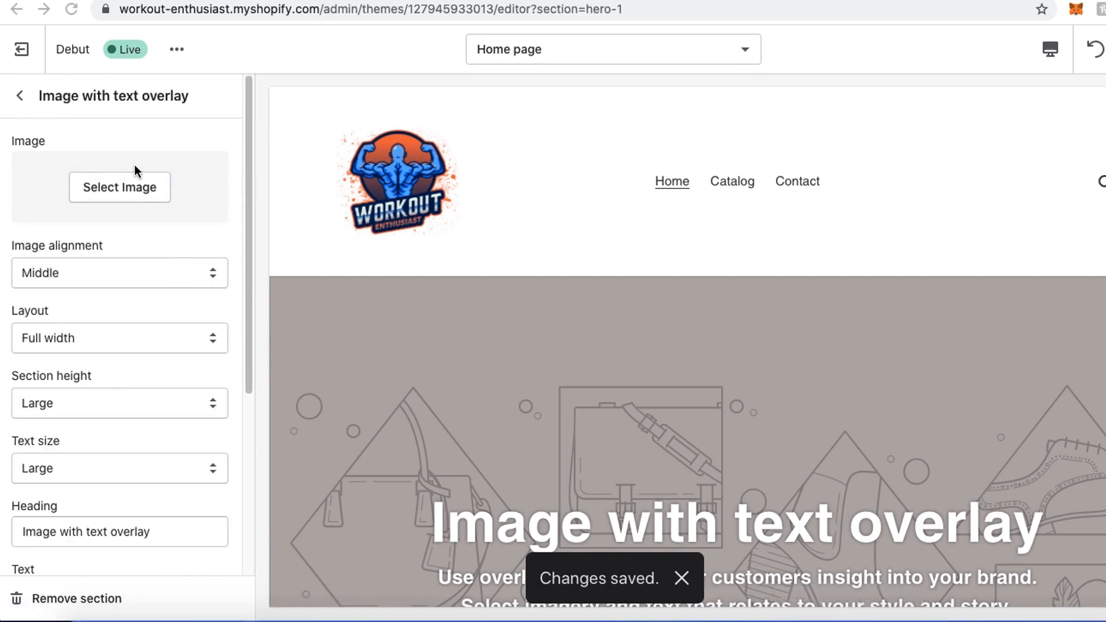
left_click_drag(133, 157, 203, 247)
left_click(121, 188)
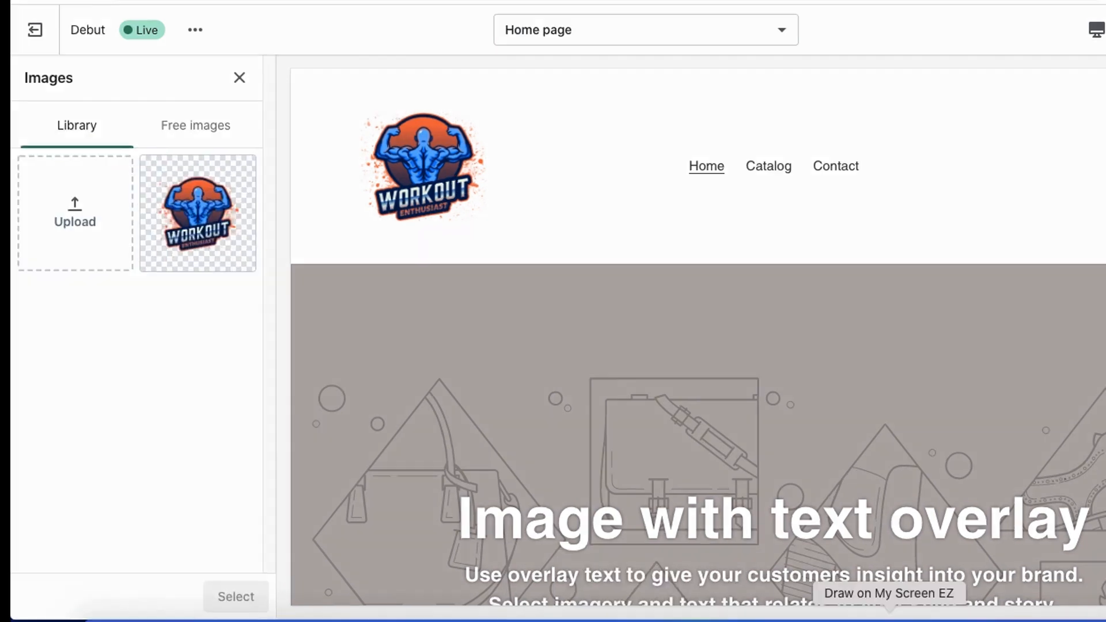
mouse_move(172, 99)
left_mouse_down()
mouse_move(153, 174)
mouse_move(283, 128)
mouse_move(141, 81)
left_mouse_up()
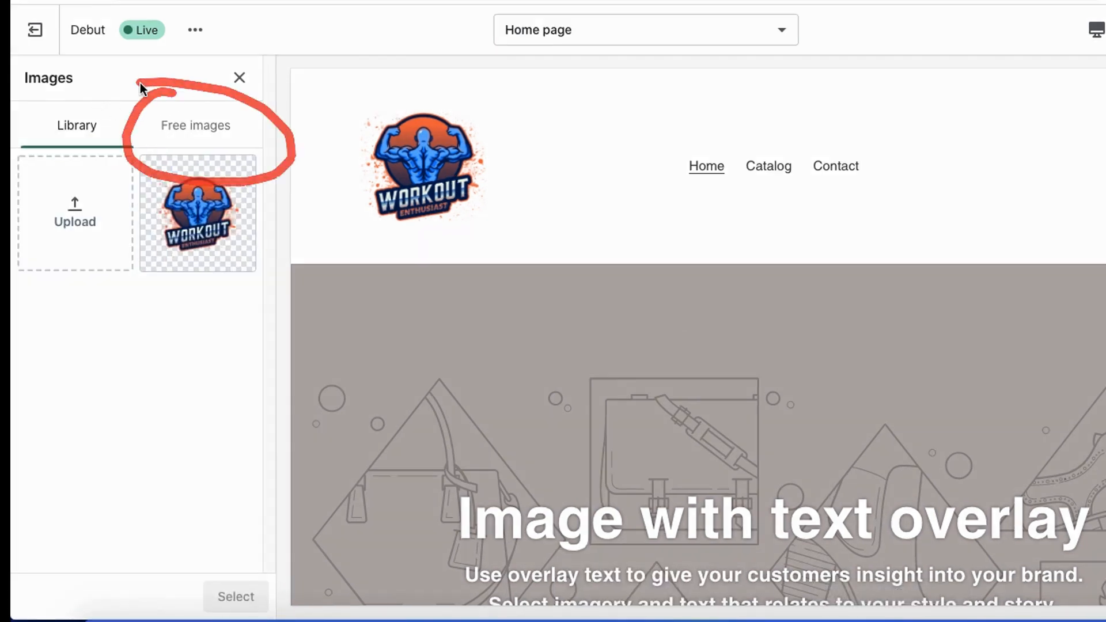
left_click(202, 131)
left_click(125, 177)
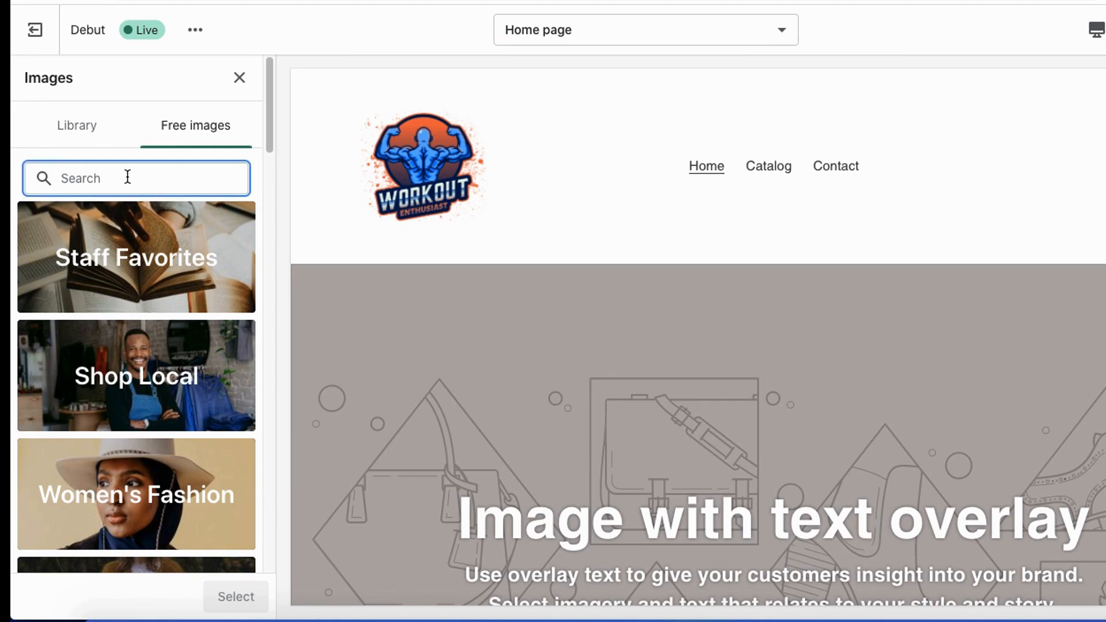
type("fin")
key("BackSpace")
type("tness")
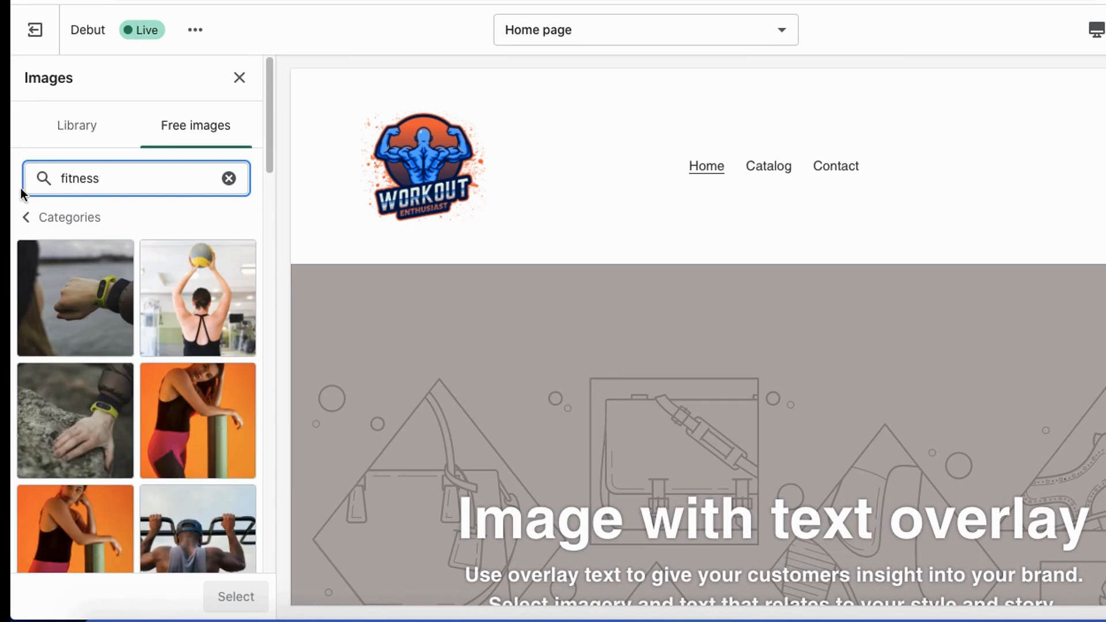
Use the free photo of the dumbbell rack as the section's image.
scroll(195, 375, "down", 7)
scroll(195, 374, "down", 10)
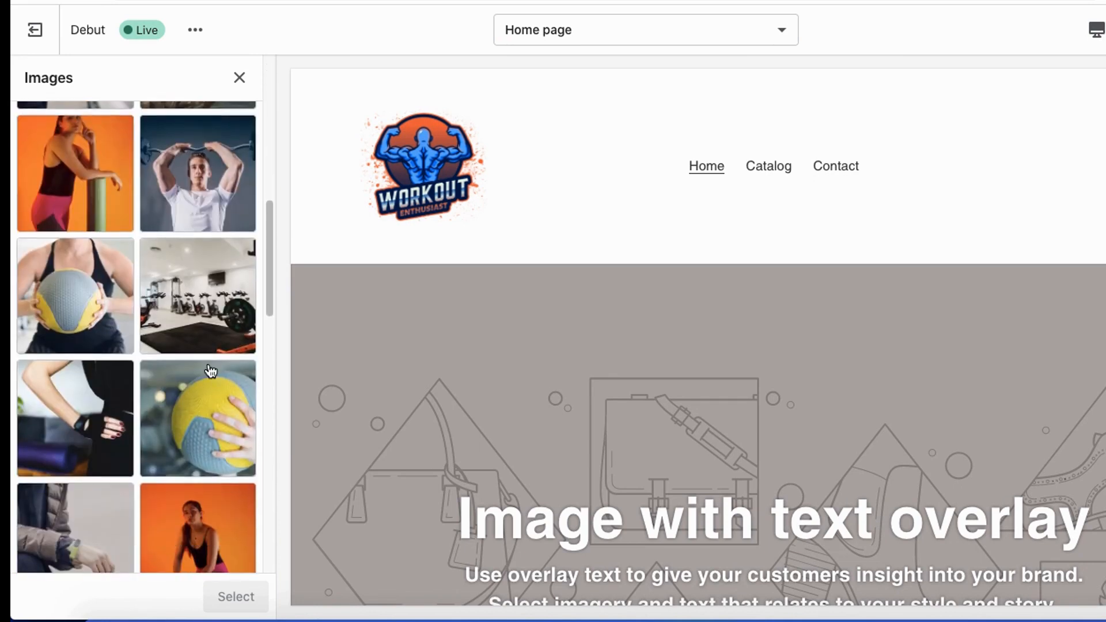
scroll(138, 375, "down", 5)
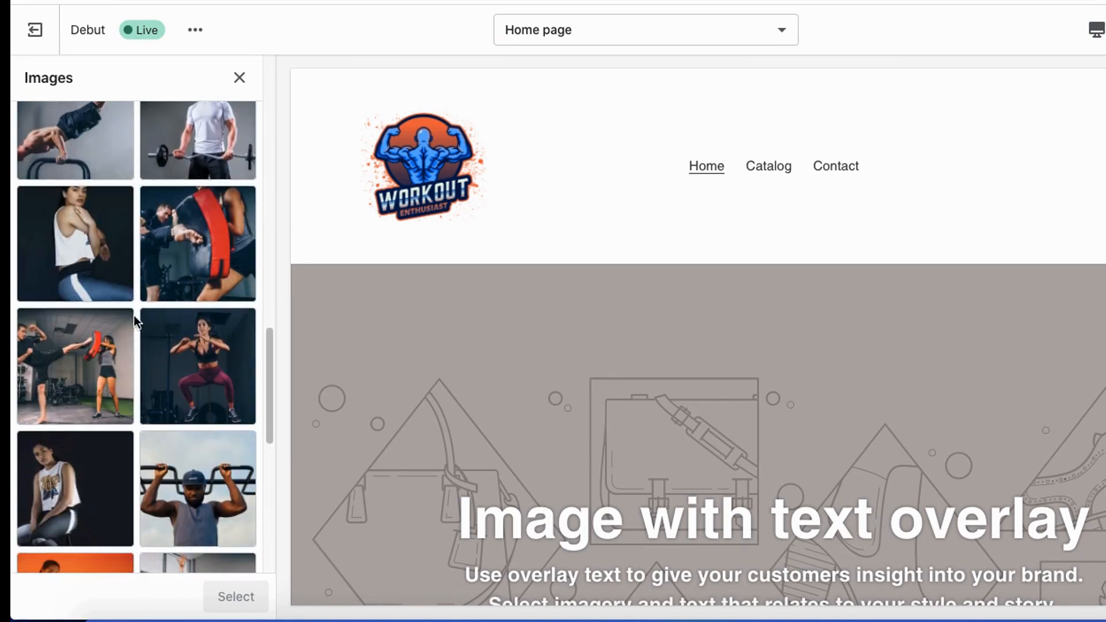
scroll(140, 265, "down", 10)
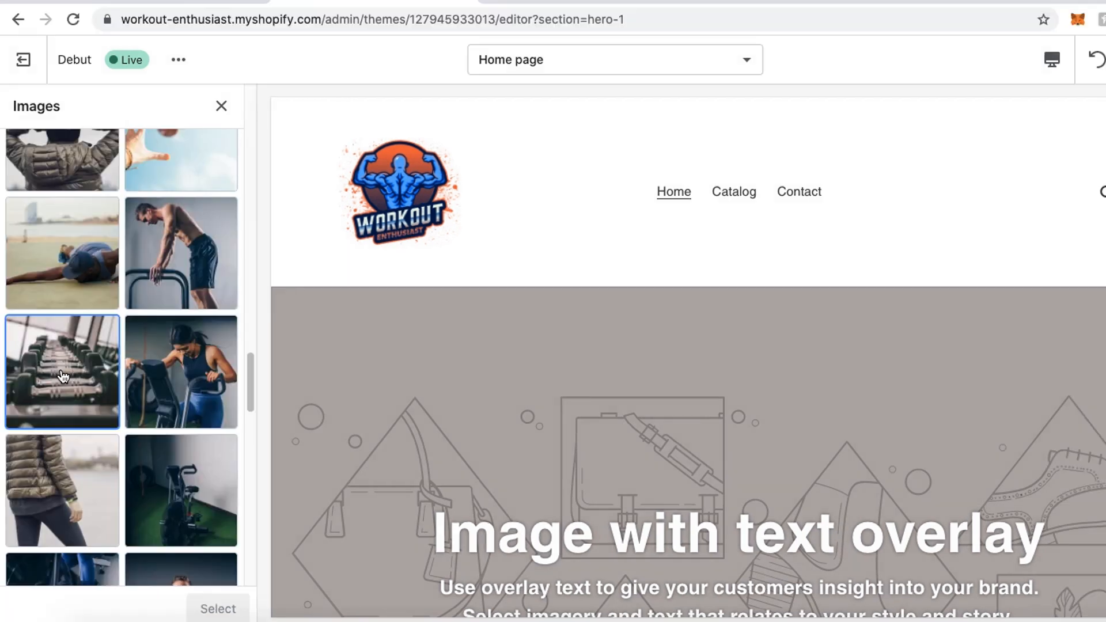
left_click(64, 378)
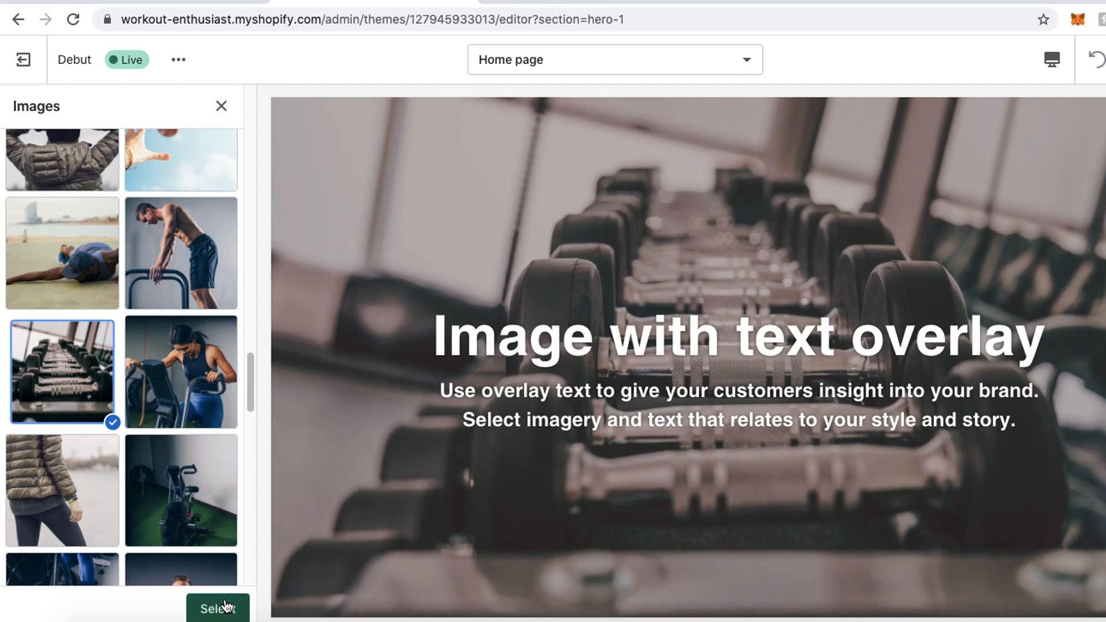
left_click(219, 608)
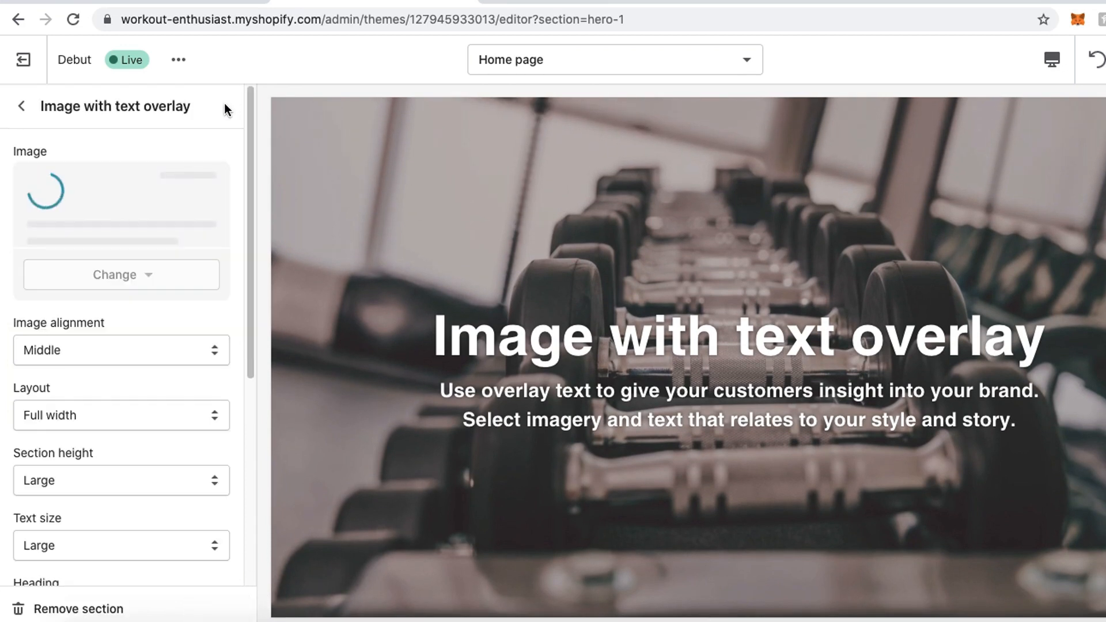
Clear the placeholder text and heading of the Image with text overlay section.
scroll(144, 405, "down", 5)
triple_click(144, 406)
key("BackSpace")
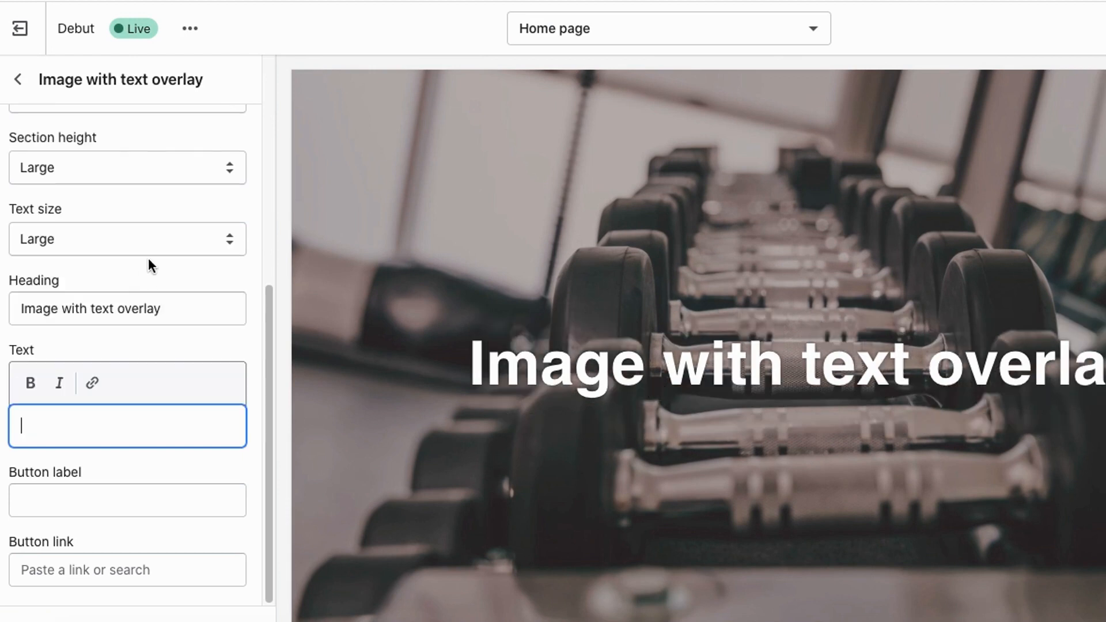
triple_click(196, 320)
key("BackSpace")
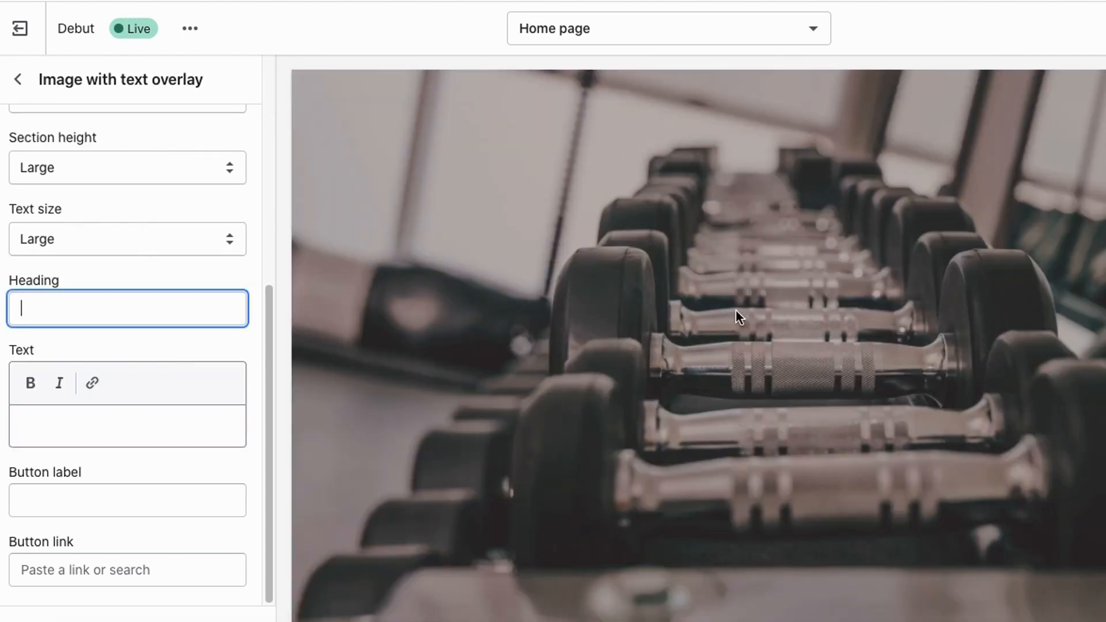
left_click(594, 212)
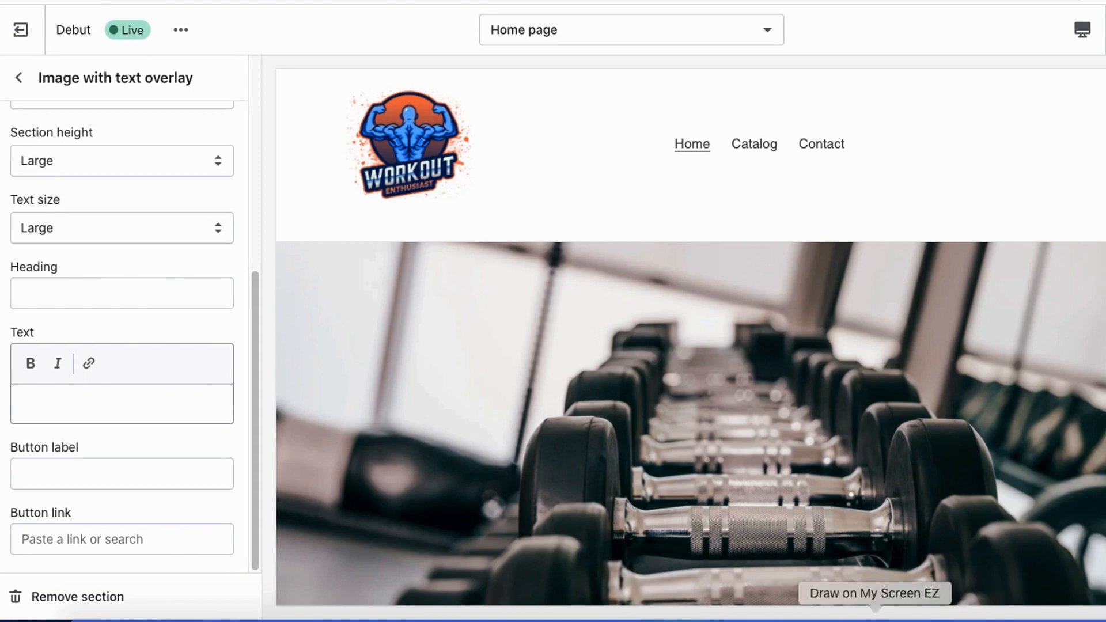
mouse_move(327, 220)
left_mouse_down()
mouse_move(379, 235)
mouse_move(470, 85)
mouse_move(314, 181)
mouse_move(350, 216)
left_mouse_up()
mouse_move(466, 267)
left_mouse_down()
mouse_move(448, 549)
mouse_move(857, 539)
mouse_move(1097, 418)
mouse_move(882, 302)
mouse_move(479, 278)
left_mouse_up()
key("Escape")
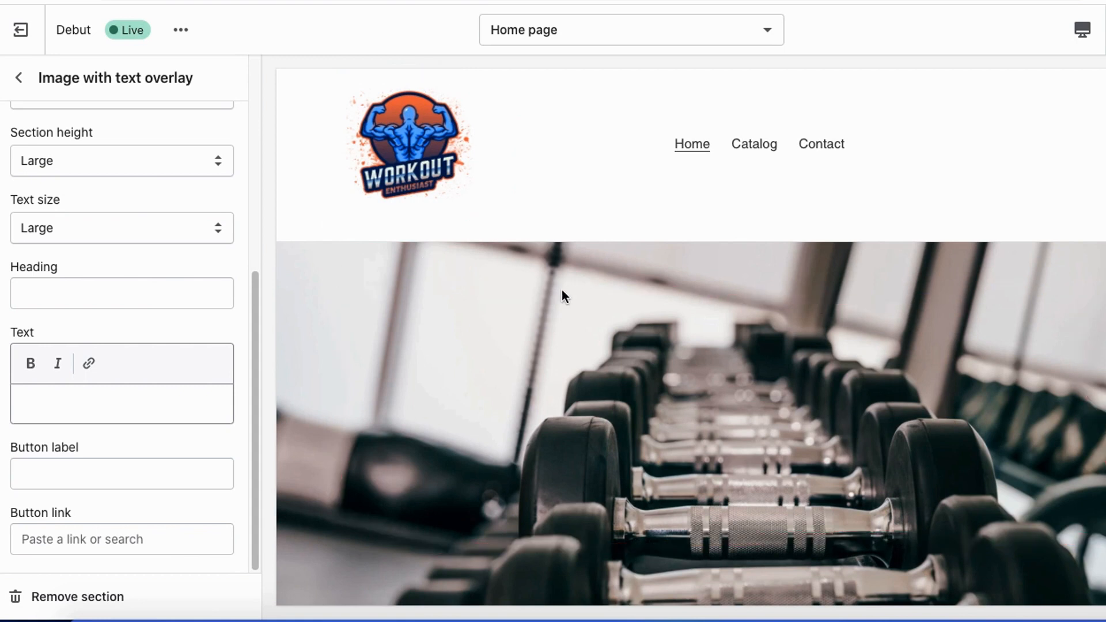
scroll(562, 289, "down", 1)
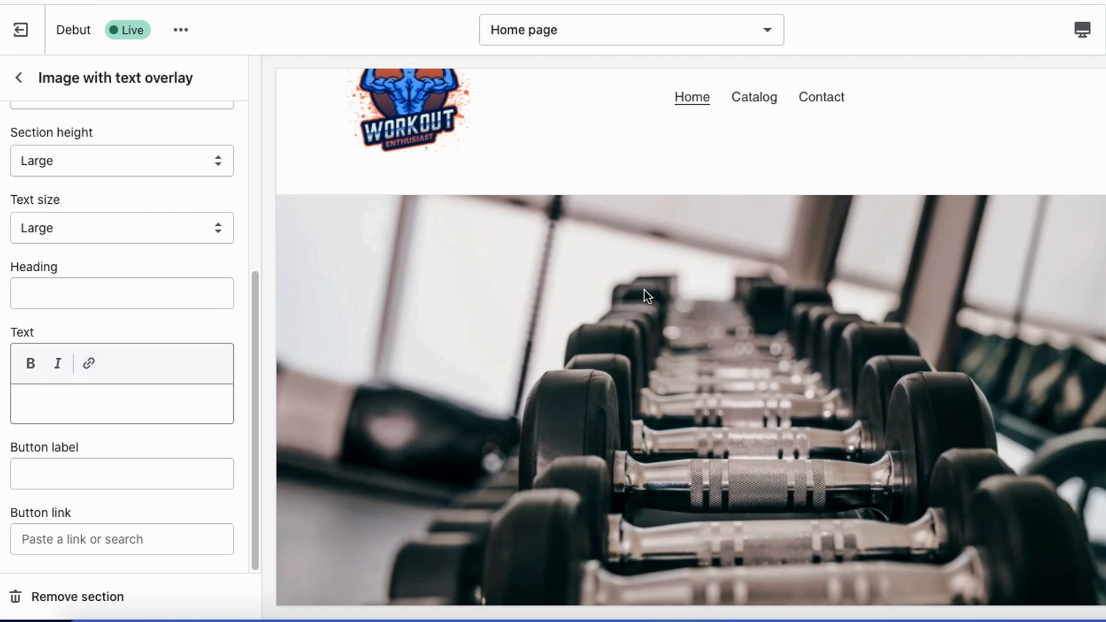
scroll(644, 289, "up", 1)
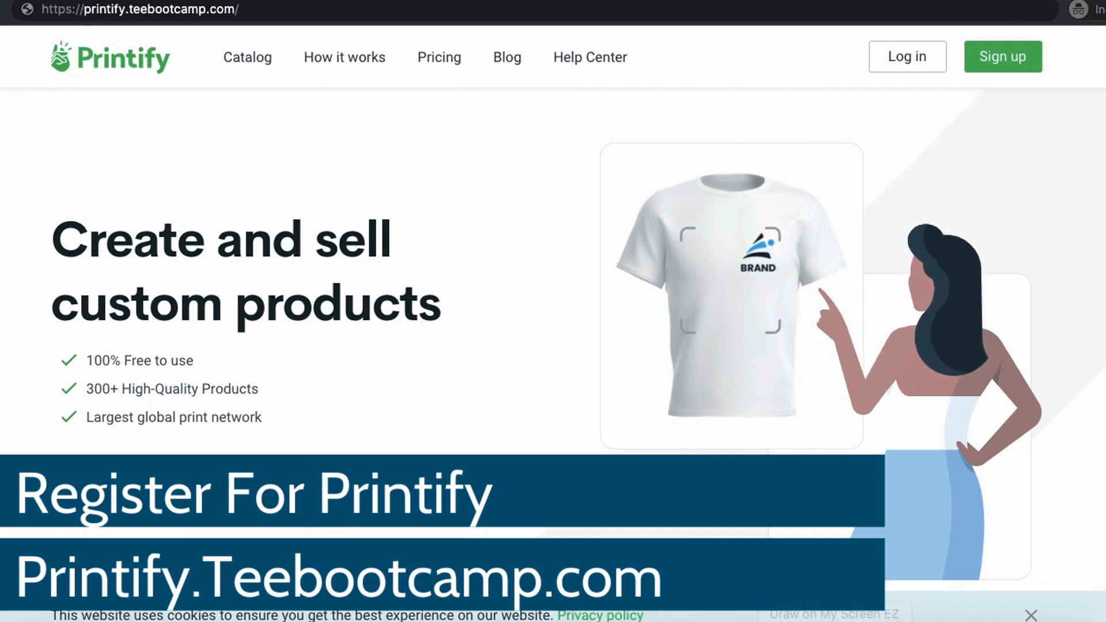
Switch to Printify, look over the sign-up form's email, password and robot-check fields, and view the product catalog page.
mouse_move(60, 34)
left_mouse_down()
mouse_move(235, 34)
mouse_move(292, 7)
mouse_move(47, 2)
mouse_move(61, 33)
left_mouse_up()
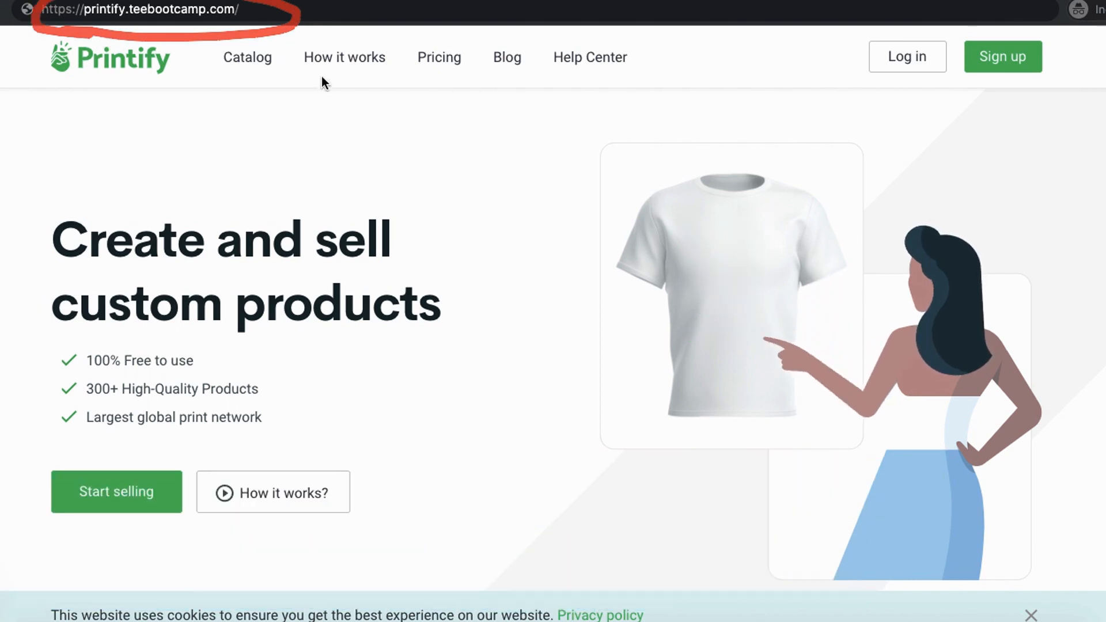
key("Escape")
mouse_move(92, 435)
left_mouse_down()
mouse_move(32, 444)
mouse_move(112, 406)
mouse_move(223, 544)
left_mouse_up()
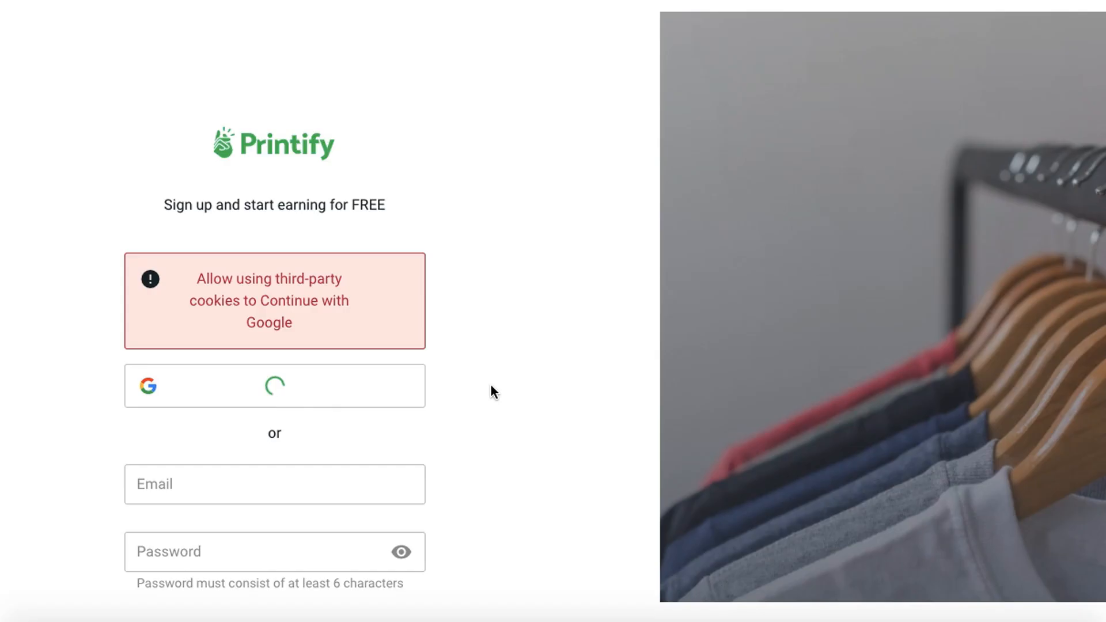
scroll(489, 383, "down", 3)
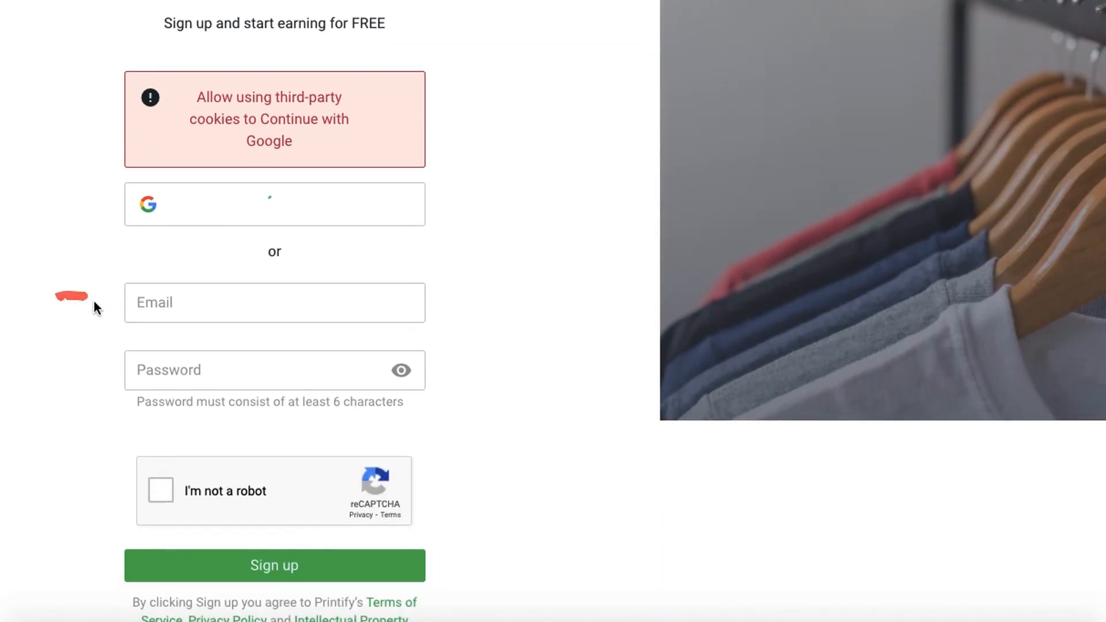
left_click_drag(52, 491, 135, 481)
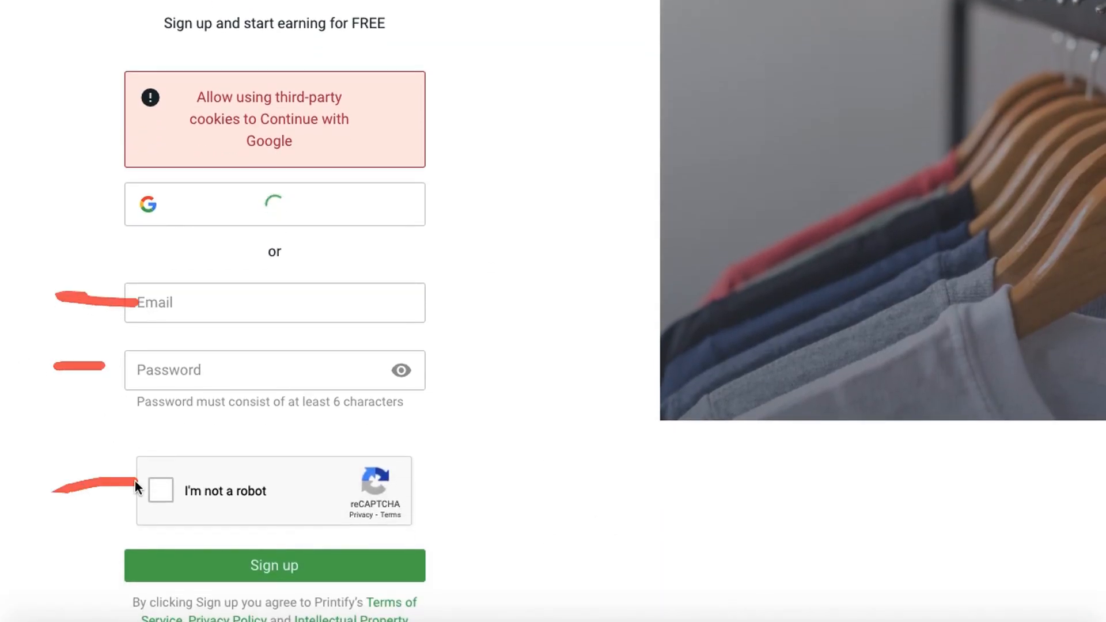
mouse_move(231, 521)
left_mouse_down()
mouse_move(346, 617)
mouse_move(174, 525)
left_mouse_up()
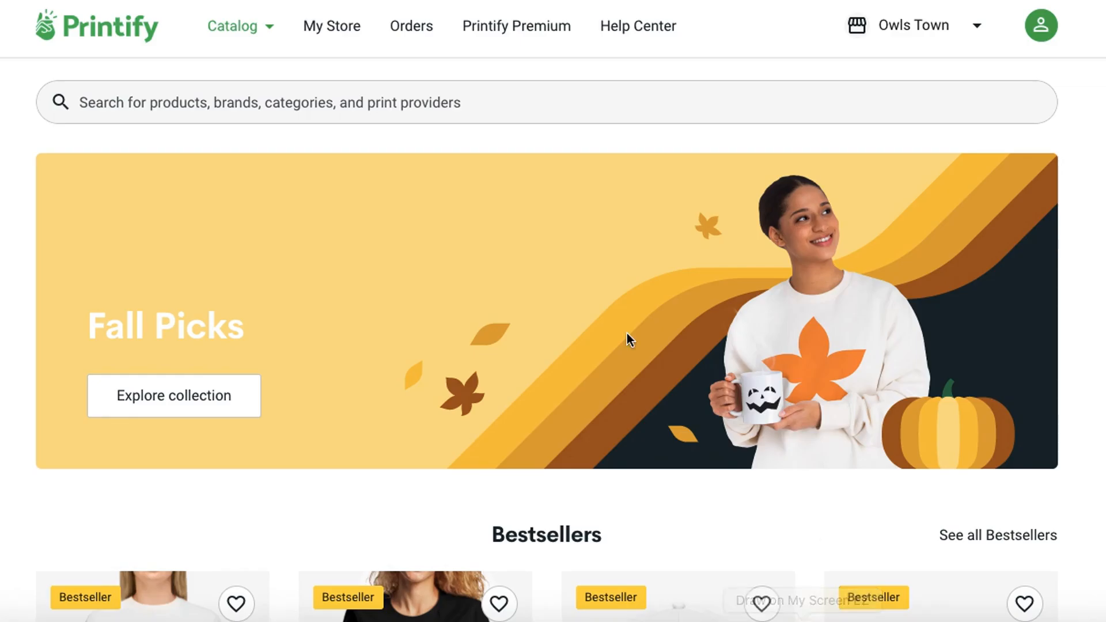
mouse_move(173, 66)
left_mouse_down()
mouse_move(339, 16)
mouse_move(225, 75)
left_mouse_up()
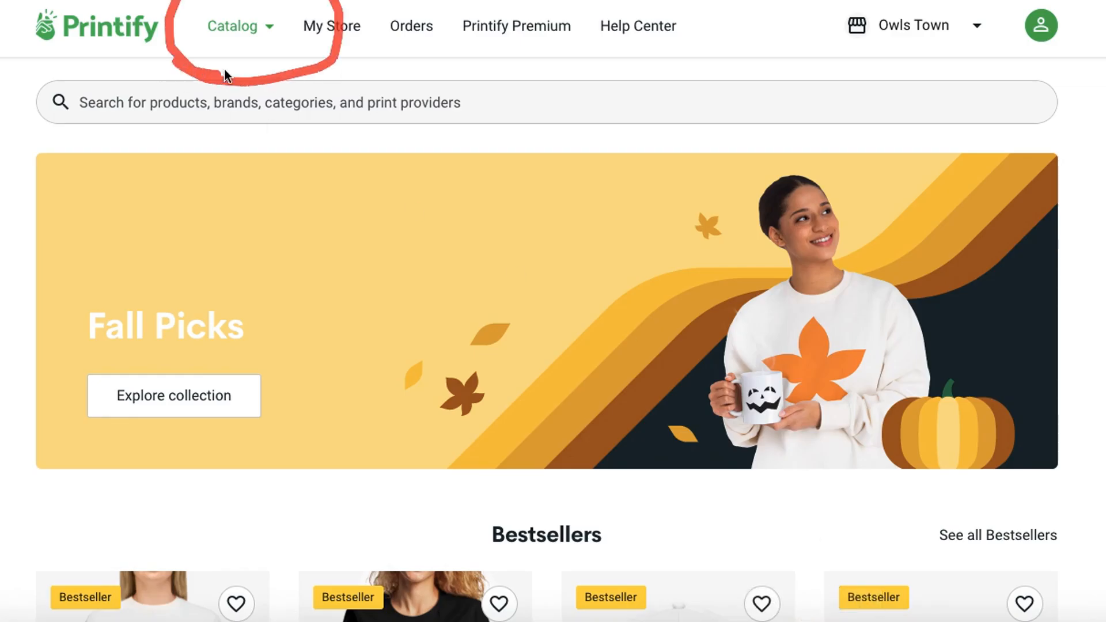
Look over the catalog's product categories and the sections of the catalog home page, including bestsellers, print providers and clothing.
left_click(238, 29)
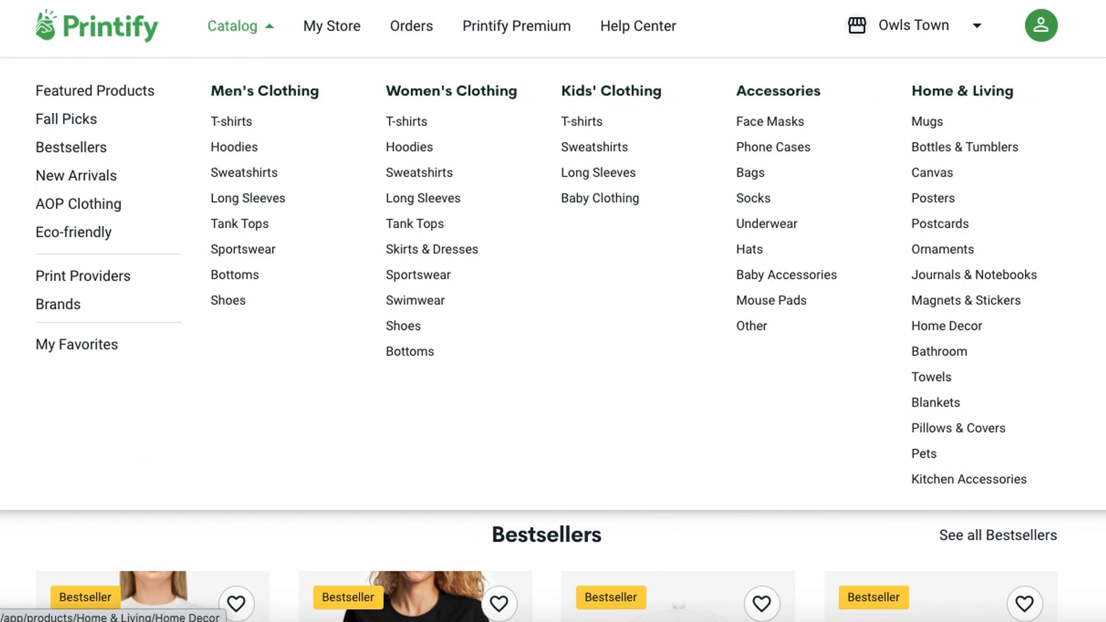
scroll(69, 506, "down", 10)
scroll(3, 521, "down", 12)
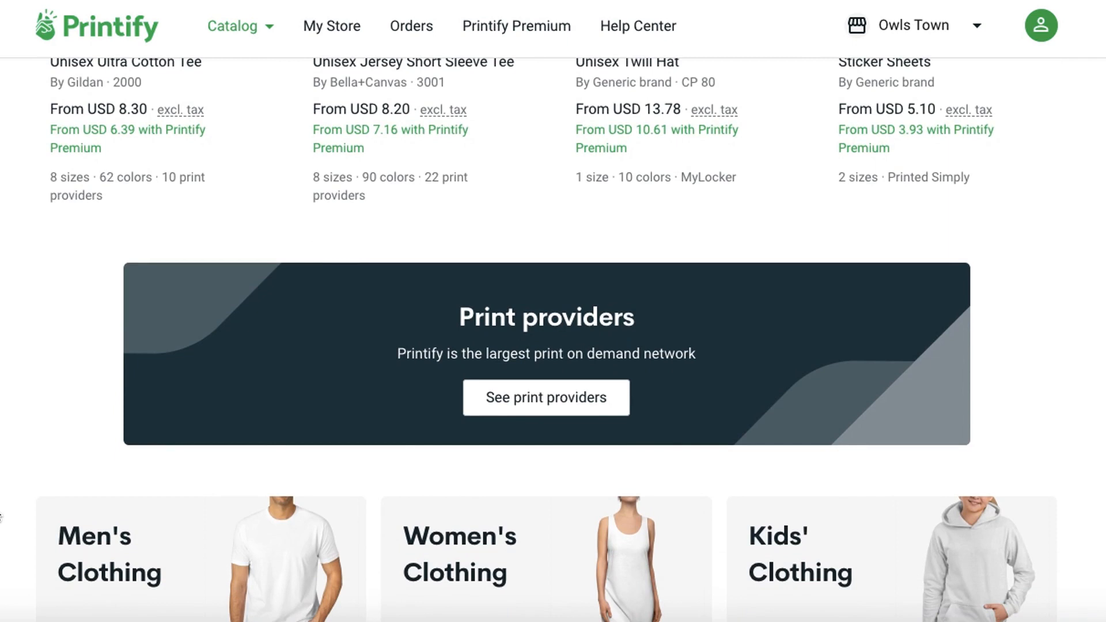
scroll(136, 400, "up", 8)
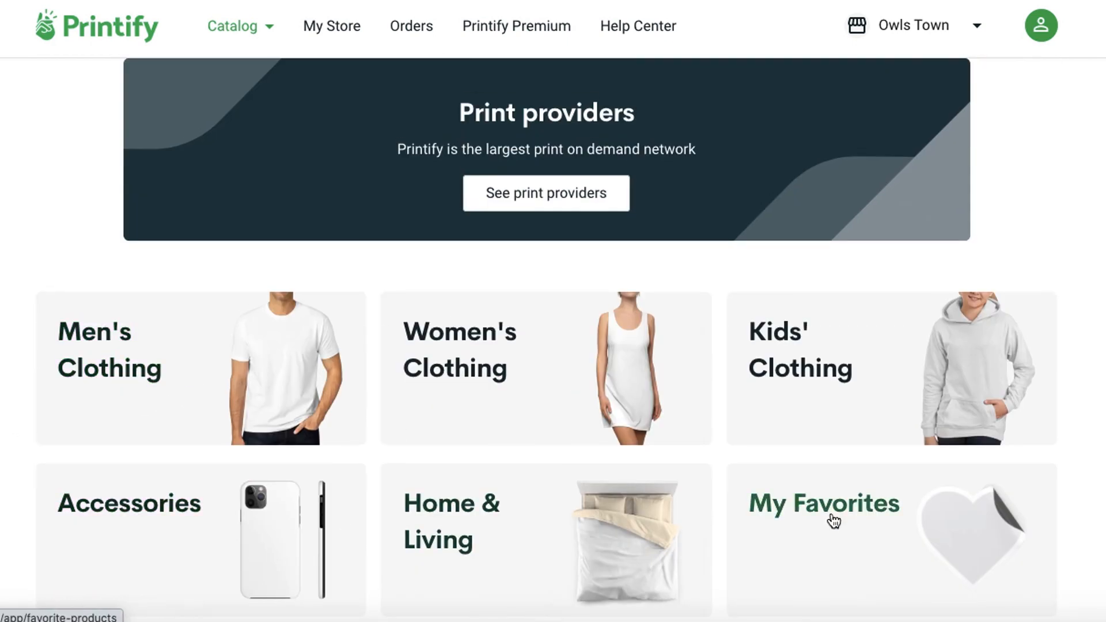
scroll(812, 511, "down", 3)
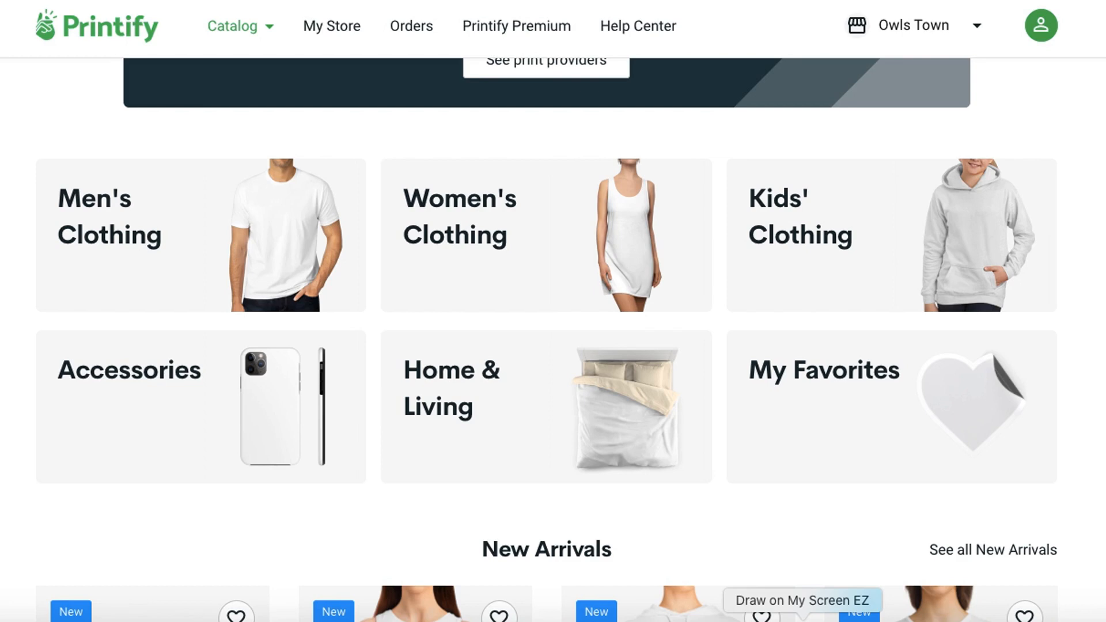
Start adding a new store from My Stores and choose Shopify as the platform to connect.
mouse_move(345, 1)
left_mouse_down()
mouse_move(305, 0)
mouse_move(291, 29)
left_mouse_up()
left_click_drag(365, 40, 366, 17)
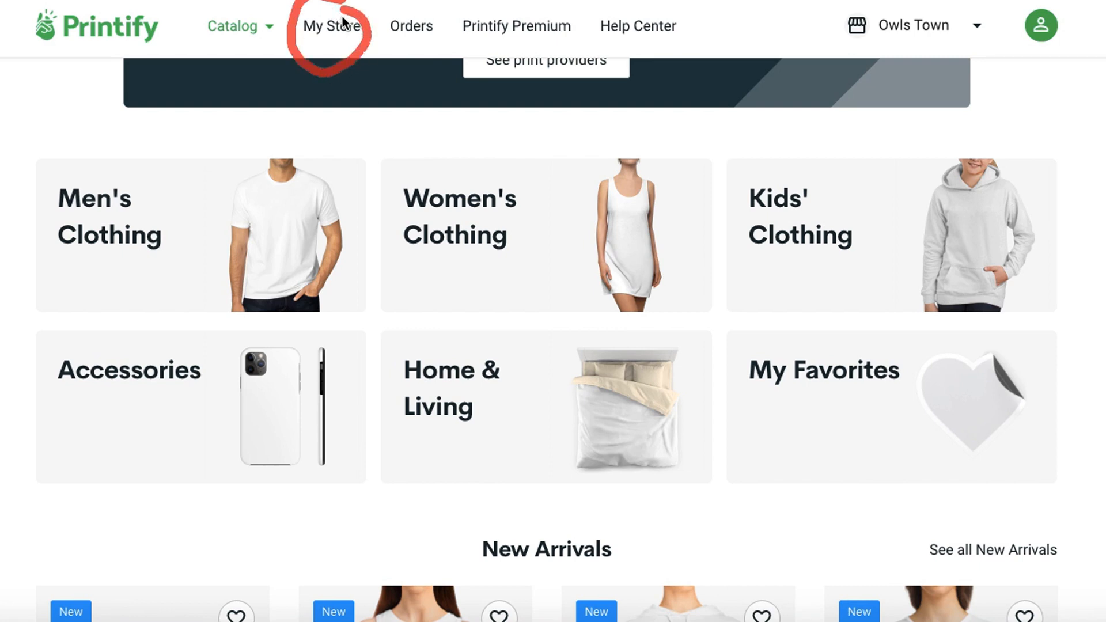
left_click(330, 26)
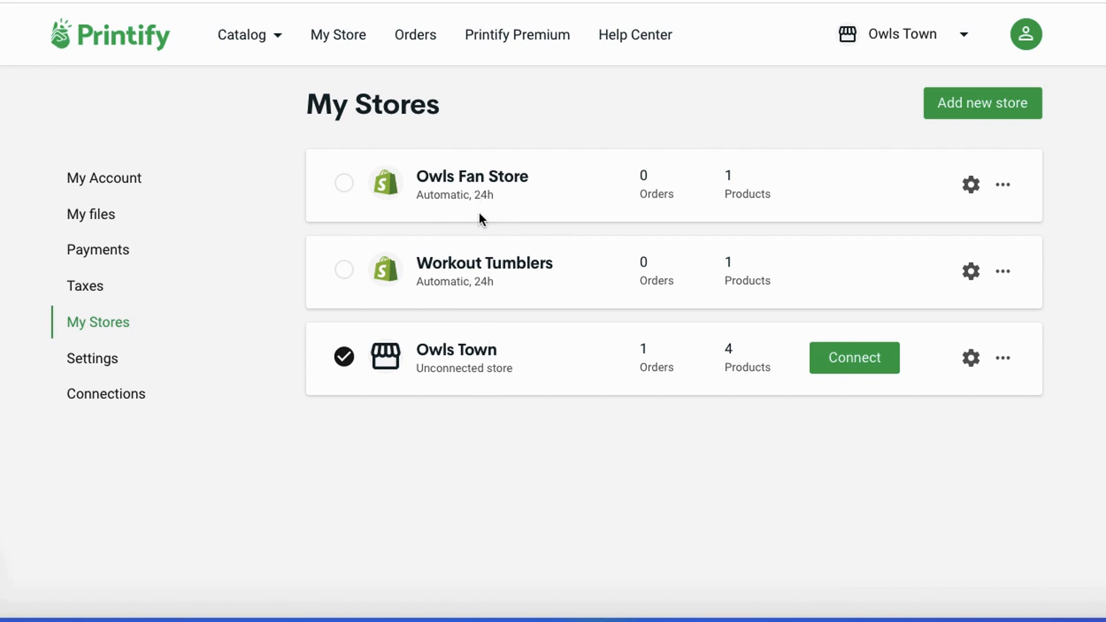
mouse_move(958, 67)
left_mouse_down()
mouse_move(866, 91)
mouse_move(982, 152)
mouse_move(1103, 90)
mouse_move(902, 58)
left_mouse_up()
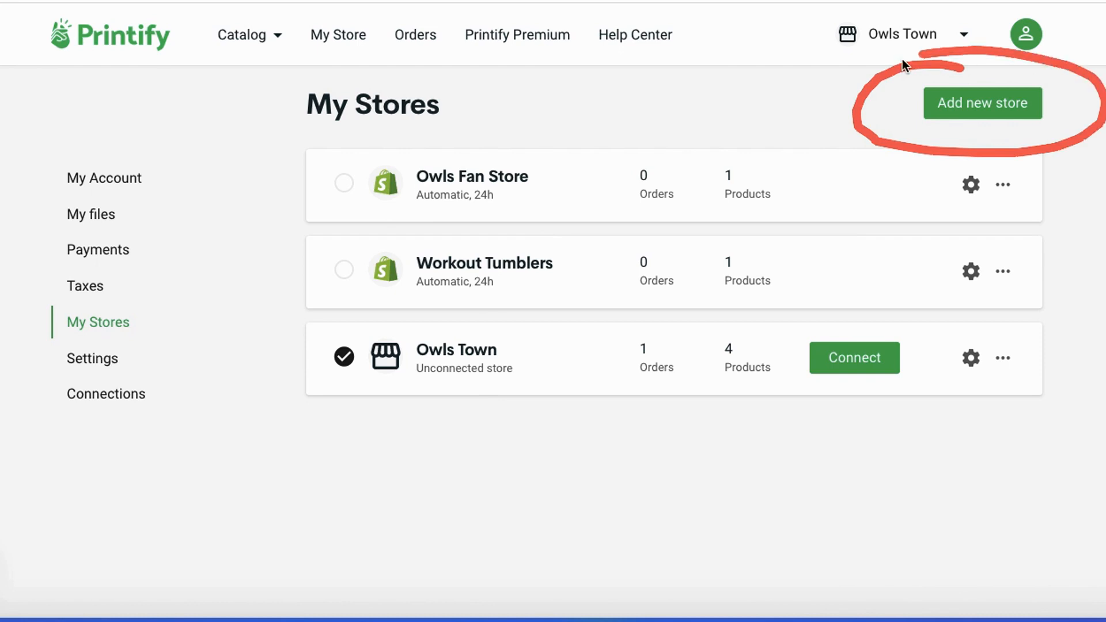
left_click(966, 101)
mouse_move(751, 194)
left_mouse_down()
mouse_move(662, 213)
mouse_move(696, 316)
mouse_move(871, 254)
mouse_move(702, 188)
left_mouse_up()
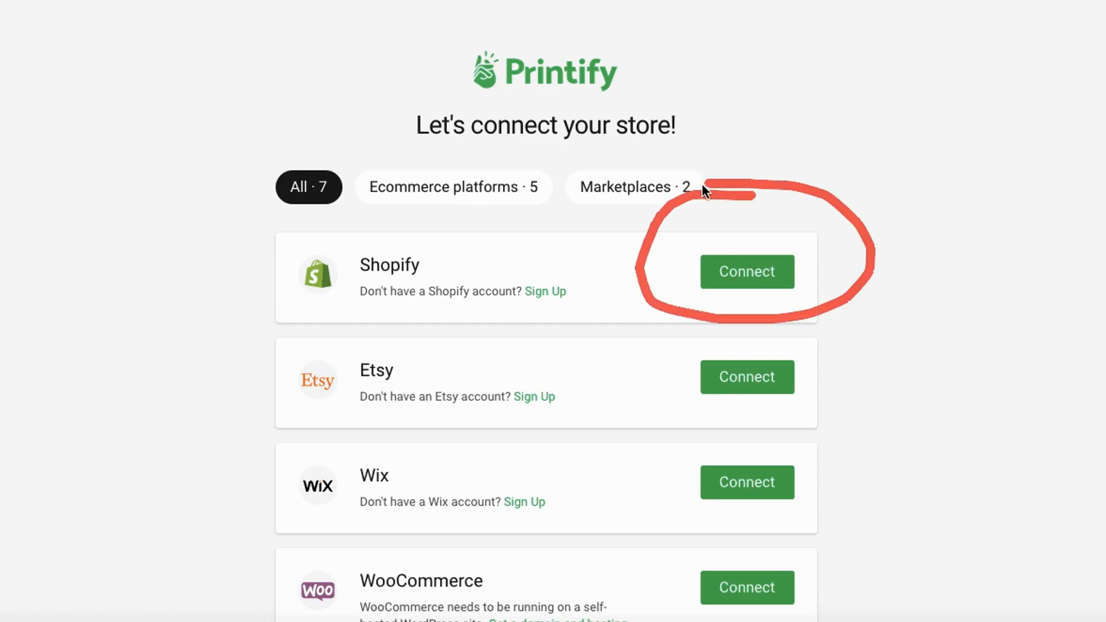
left_click(763, 271)
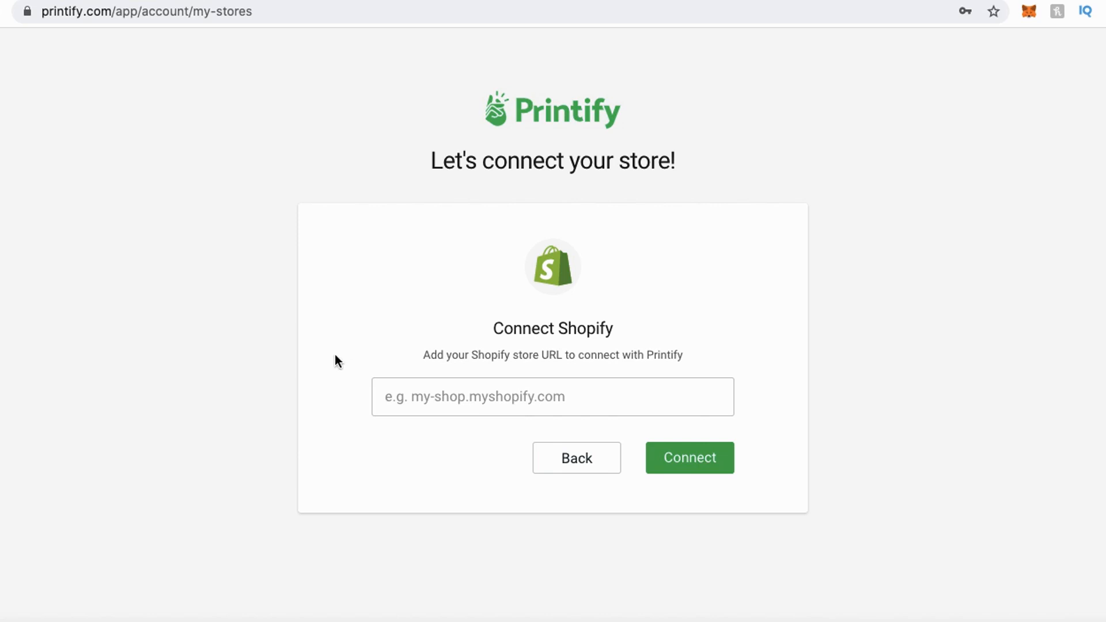
Connect the Shopify store URL workout-enthusiast.myshopify.com and install the Printify - Print On Demand app in it.
left_click_drag(371, 420, 643, 421)
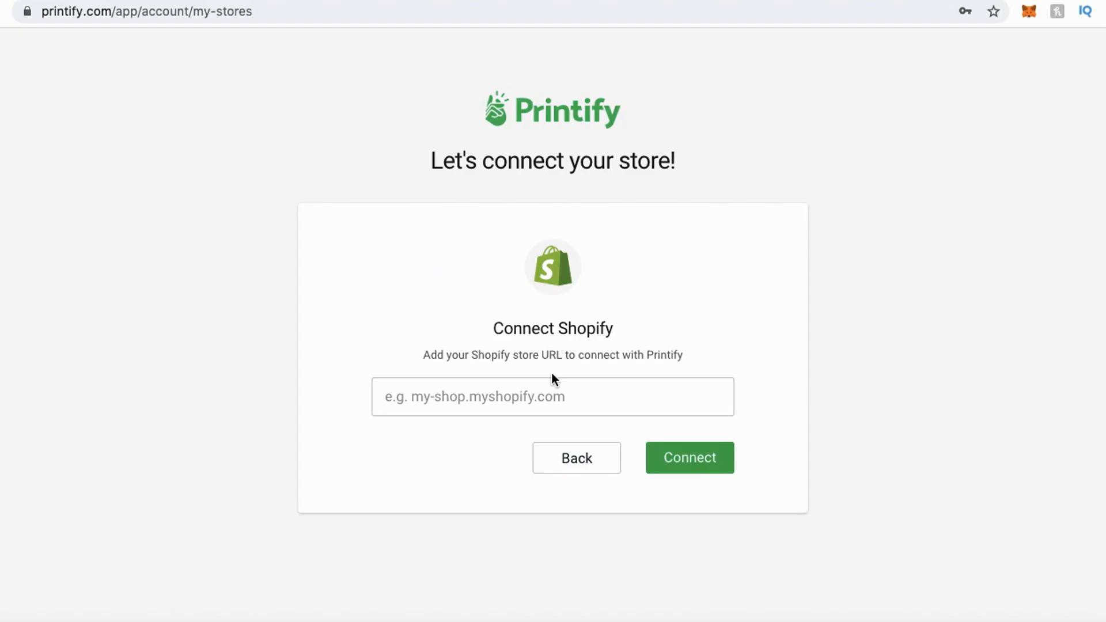
left_click(525, 389)
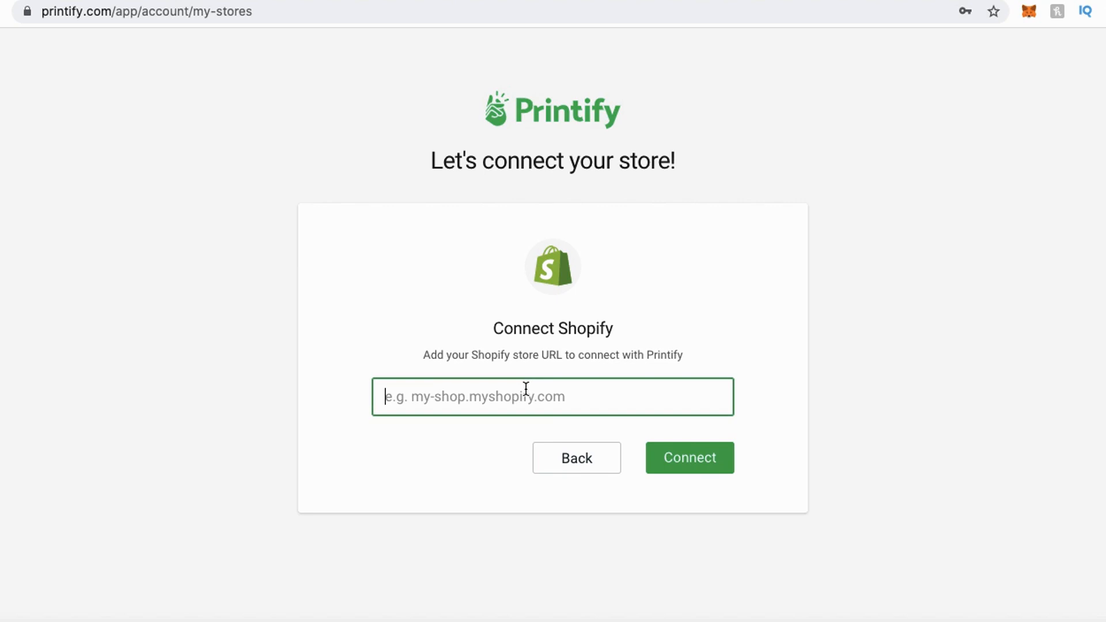
type("workout-enthusiast.myshopify.com")
left_click(792, 621)
mouse_move(674, 411)
left_mouse_down()
mouse_move(672, 529)
mouse_move(729, 391)
mouse_move(534, 455)
left_mouse_up()
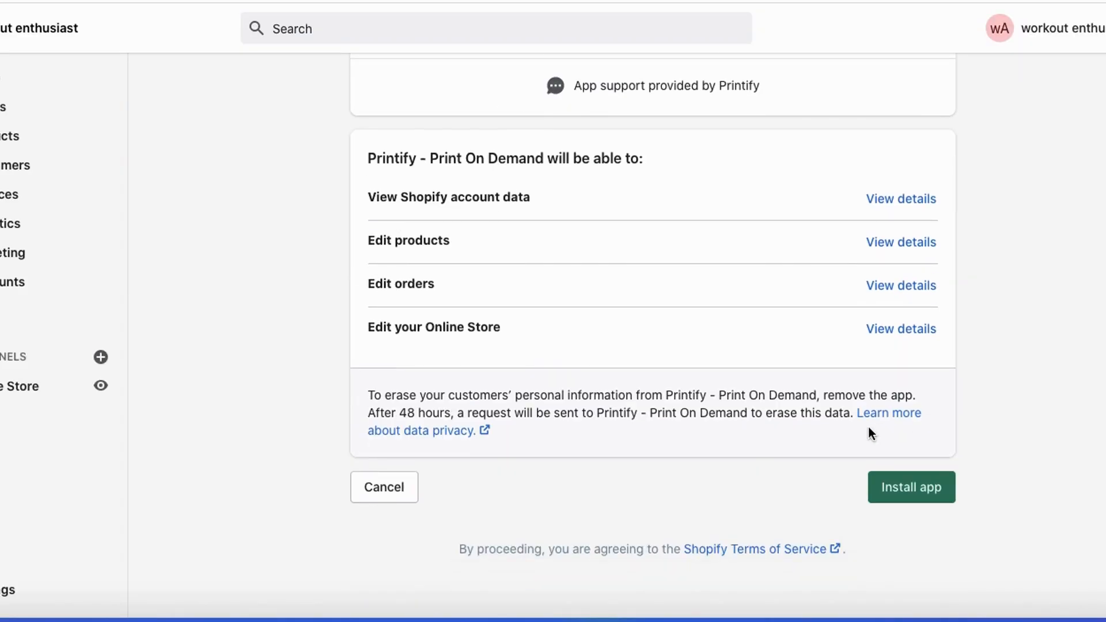
mouse_move(869, 433)
left_mouse_down()
mouse_move(826, 500)
mouse_move(1006, 536)
mouse_move(955, 444)
mouse_move(839, 448)
left_mouse_up()
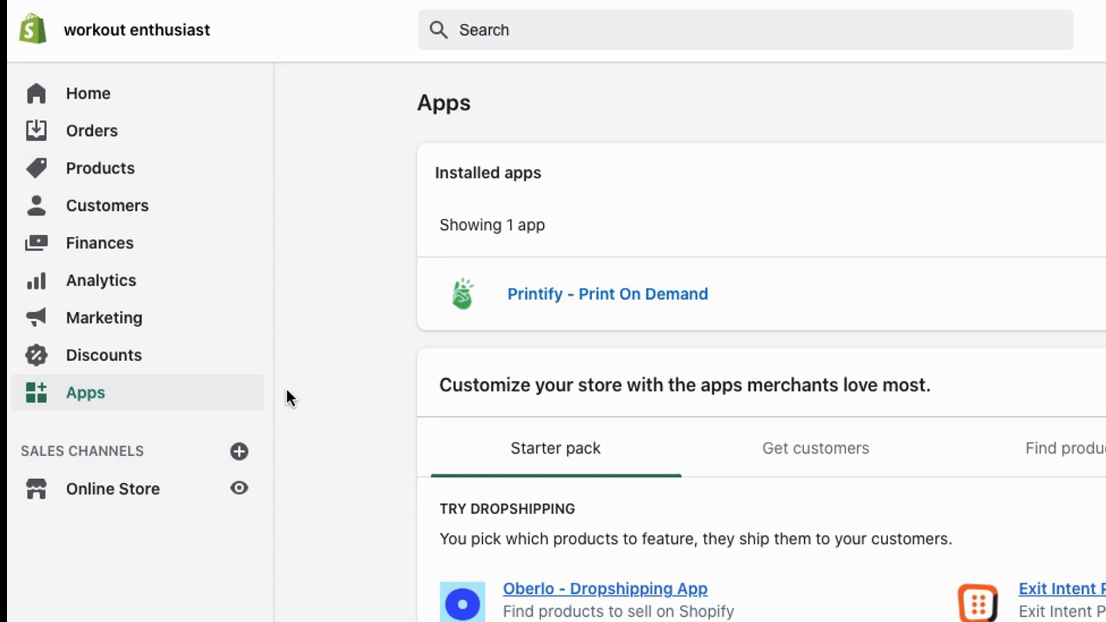
Check the installed apps in Shopify for Printify, and view the workout enthusiast store's product page in Printify.
left_click_drag(17, 427, 197, 423)
mouse_move(543, 244)
left_mouse_down()
mouse_move(371, 302)
mouse_move(515, 368)
mouse_move(786, 361)
mouse_move(800, 281)
mouse_move(504, 258)
left_mouse_up()
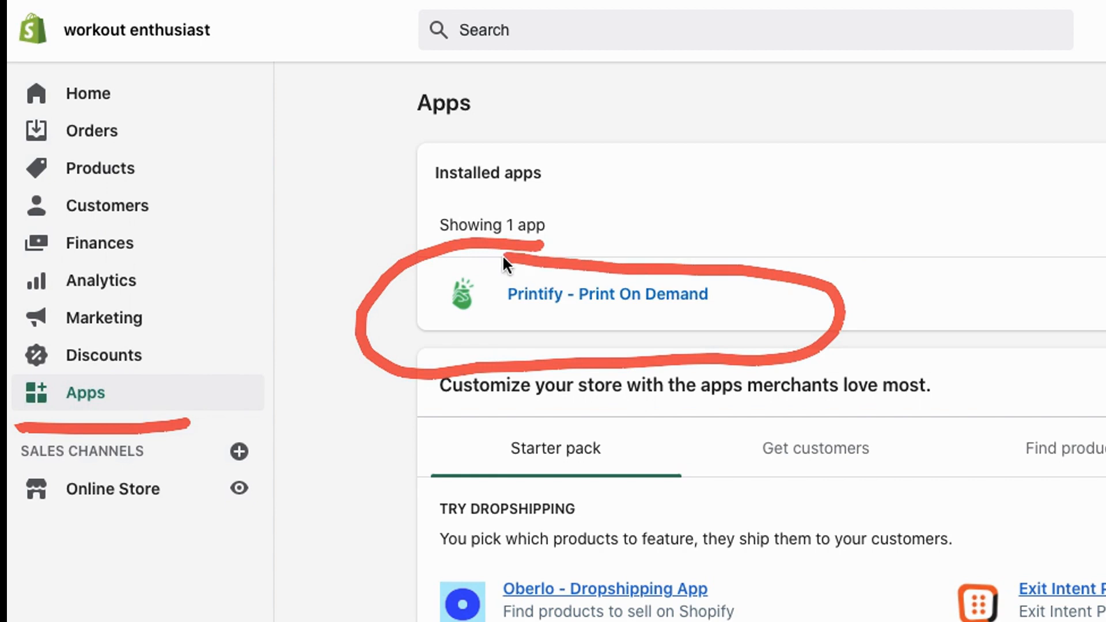
key("Escape")
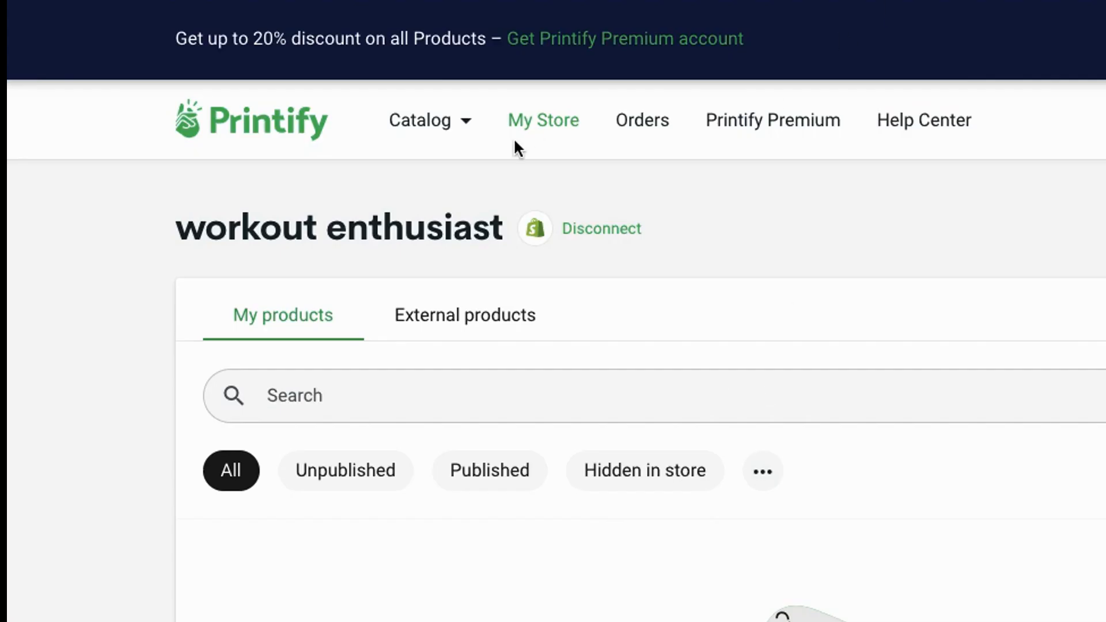
mouse_move(563, 68)
left_mouse_down()
mouse_move(509, 68)
mouse_move(469, 182)
mouse_move(665, 136)
mouse_move(506, 72)
left_mouse_up()
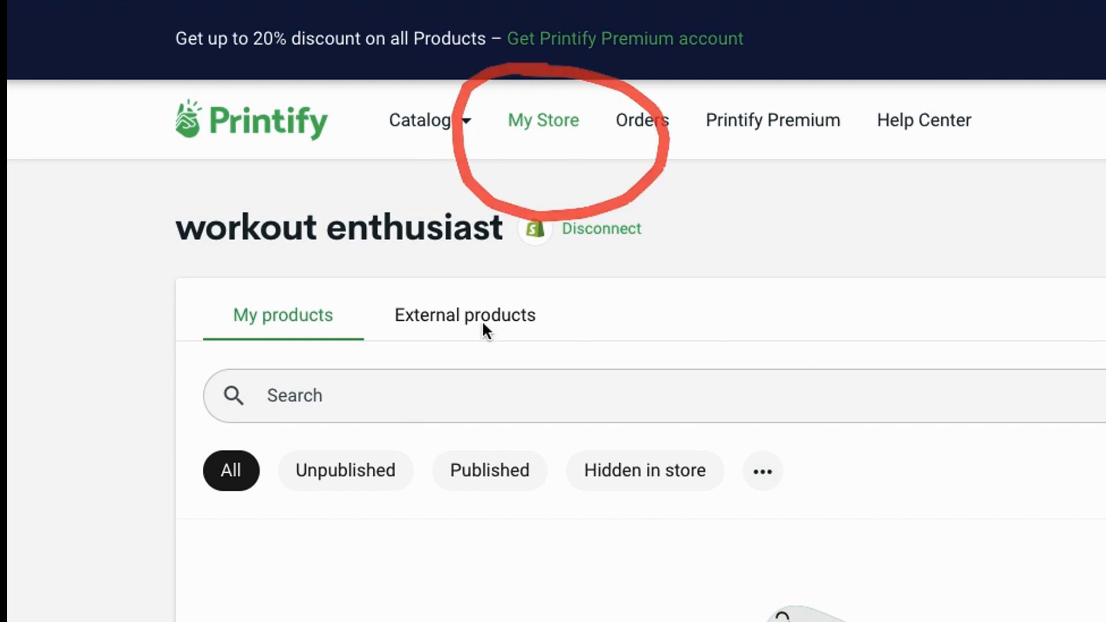
key("Escape")
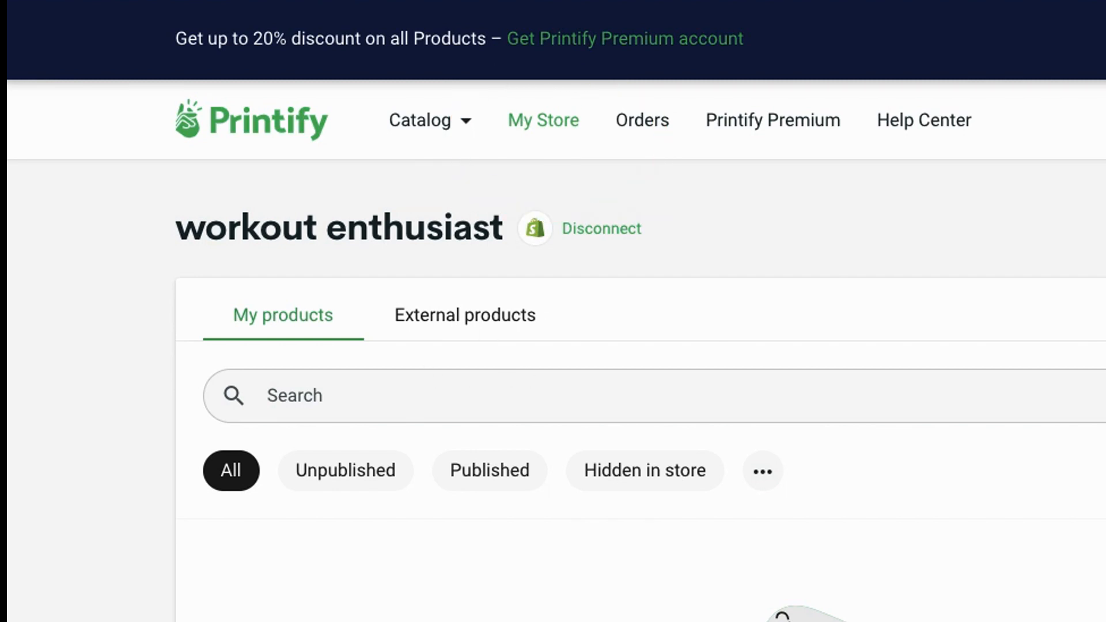
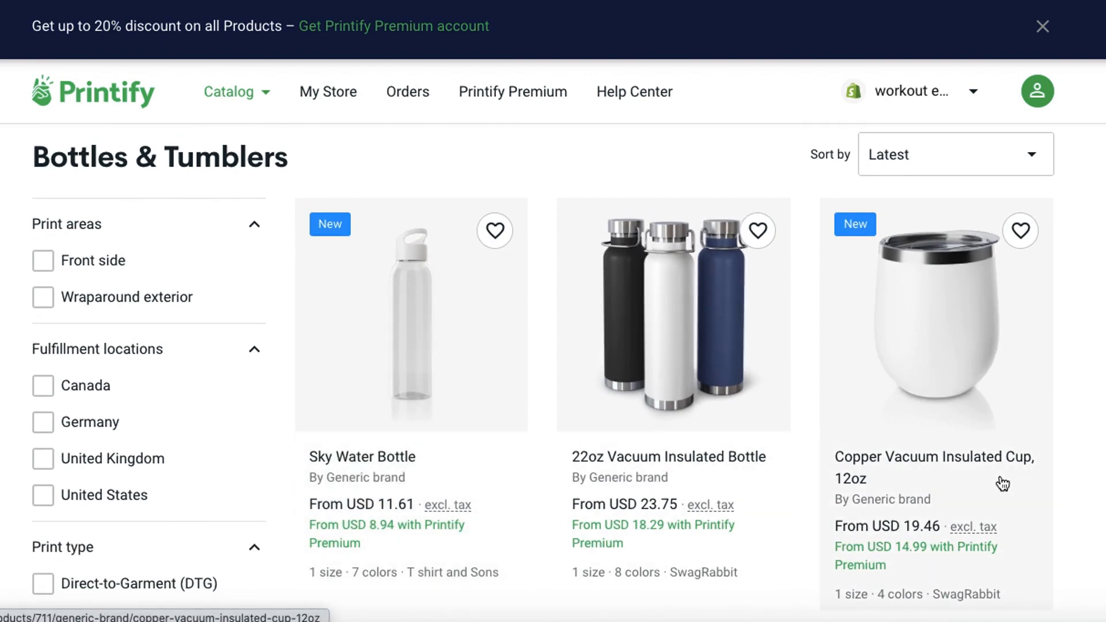
Browse the Bottles & Tumblers category and open the Kensington Tritan Sport Bottle, 20oz product page.
scroll(944, 426, "down", 8)
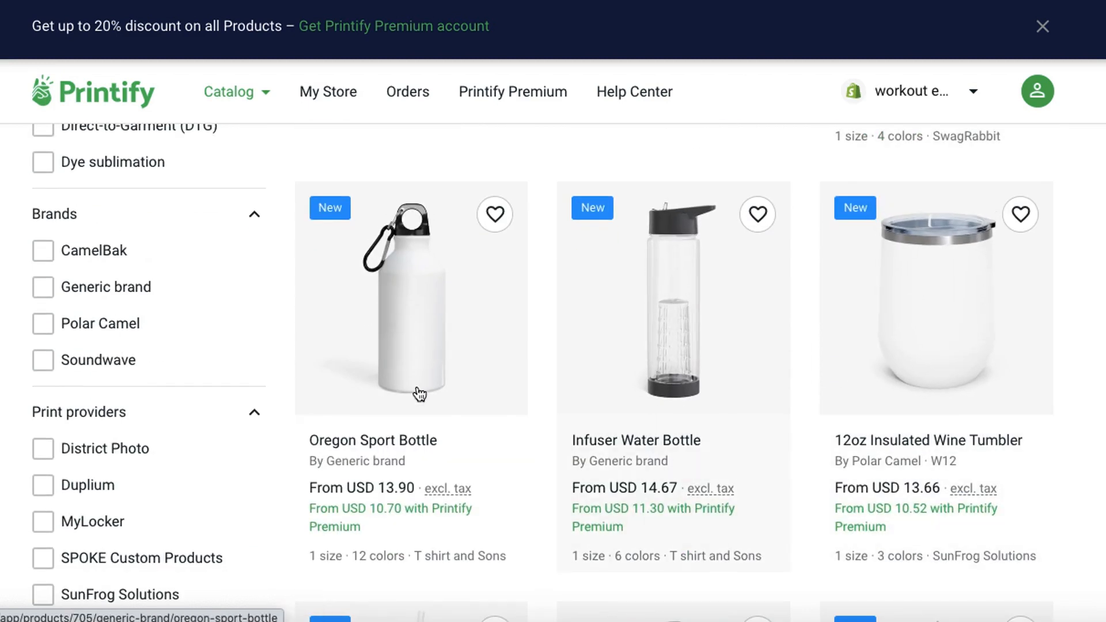
scroll(783, 432, "down", 3)
scroll(1047, 410, "down", 7)
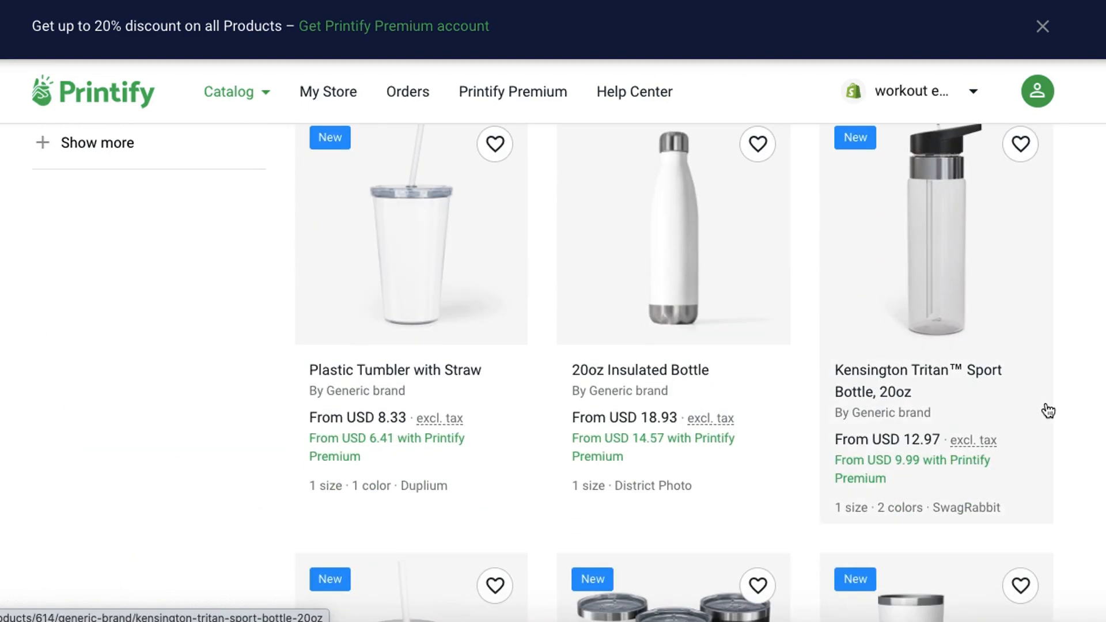
scroll(1012, 447, "up", 1)
mouse_move(972, 137)
left_mouse_down()
mouse_move(760, 144)
mouse_move(790, 545)
mouse_move(1014, 583)
mouse_move(1052, 171)
left_mouse_up()
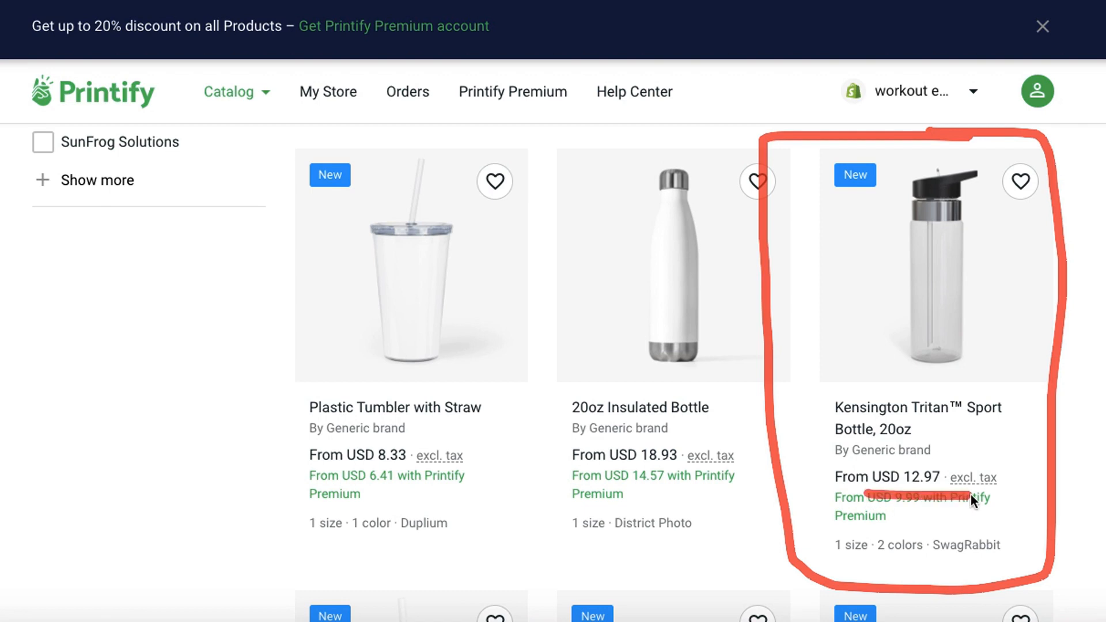
key("Escape")
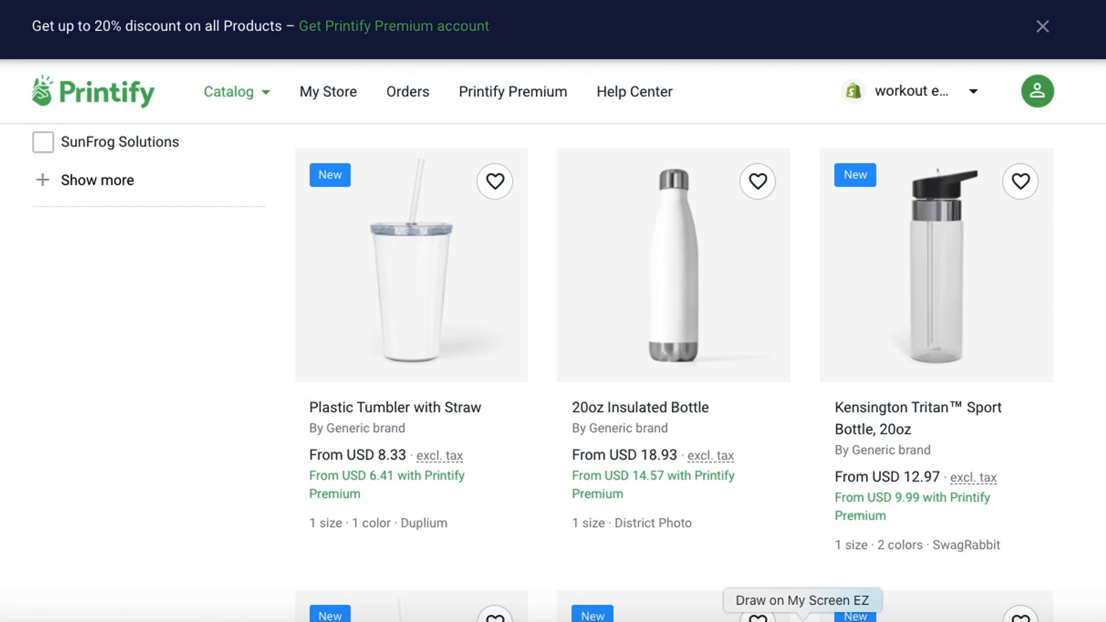
left_click(939, 275)
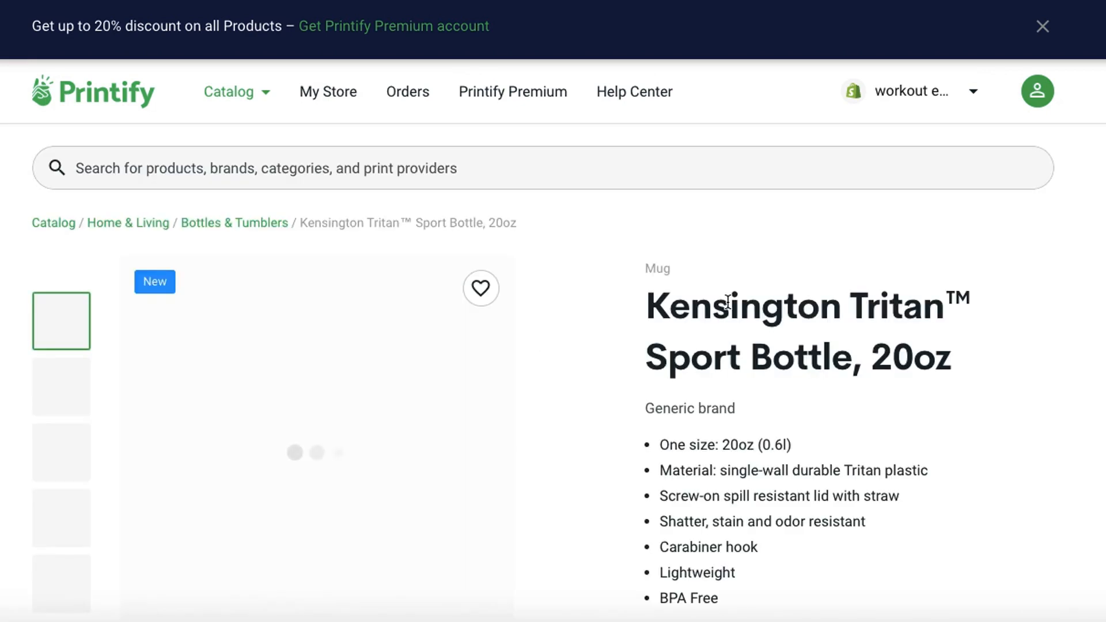
Start designing the Kensington Tritan Sport Bottle and review its print file requirements.
scroll(746, 438, "down", 8)
mouse_move(918, 231)
left_mouse_down()
mouse_move(1073, 358)
mouse_move(835, 193)
left_mouse_up()
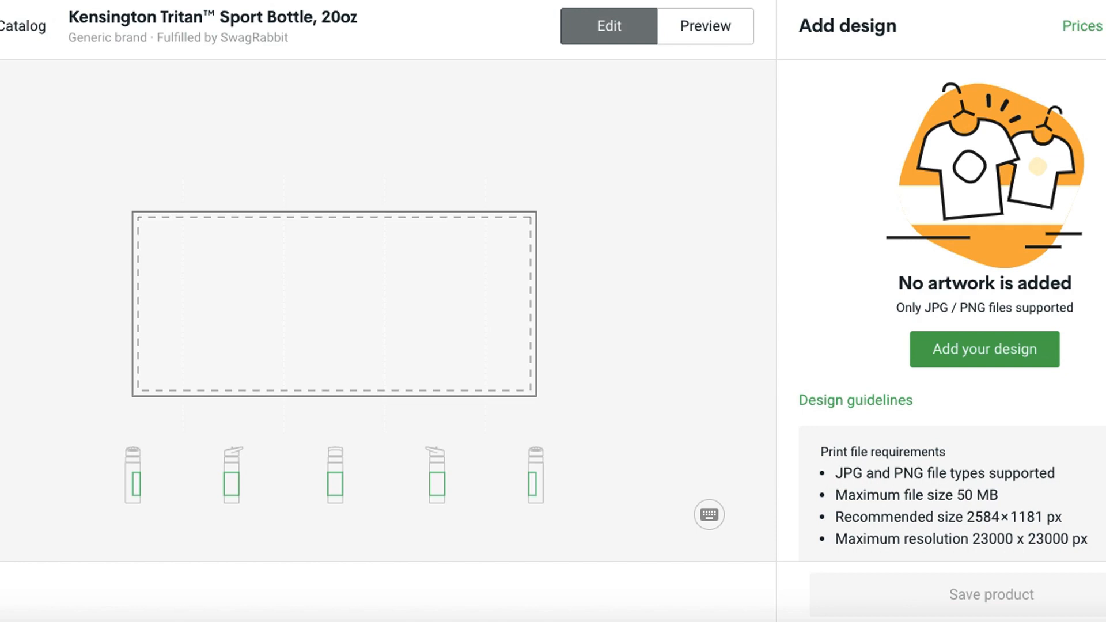
mouse_move(862, 421)
left_mouse_down()
mouse_move(815, 421)
mouse_move(871, 591)
mouse_move(1103, 585)
left_mouse_up()
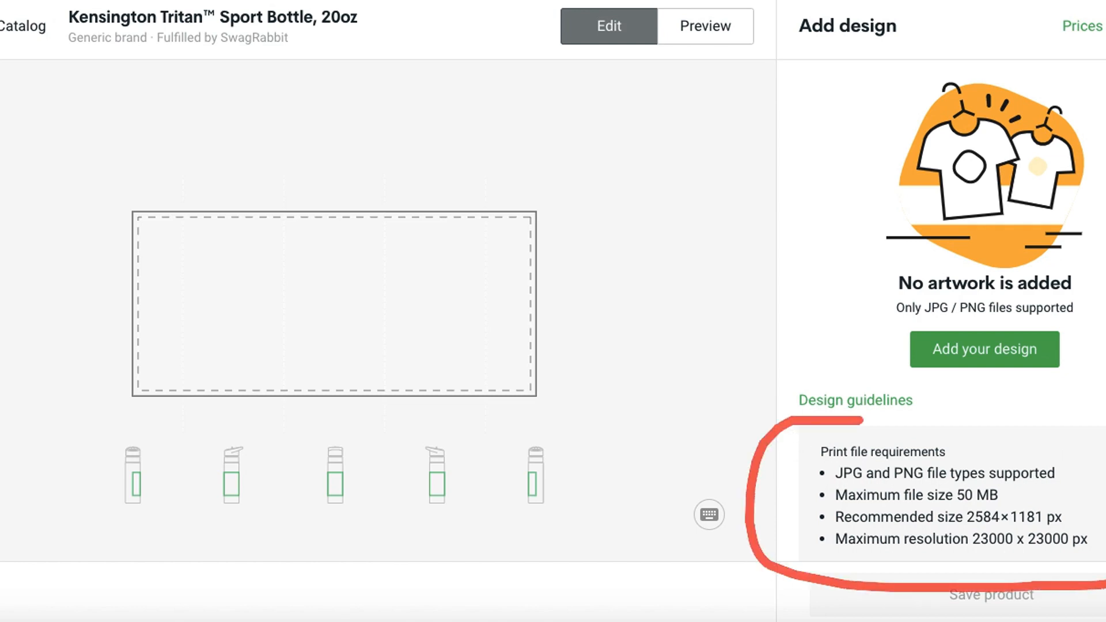
left_click_drag(1103, 446, 819, 427)
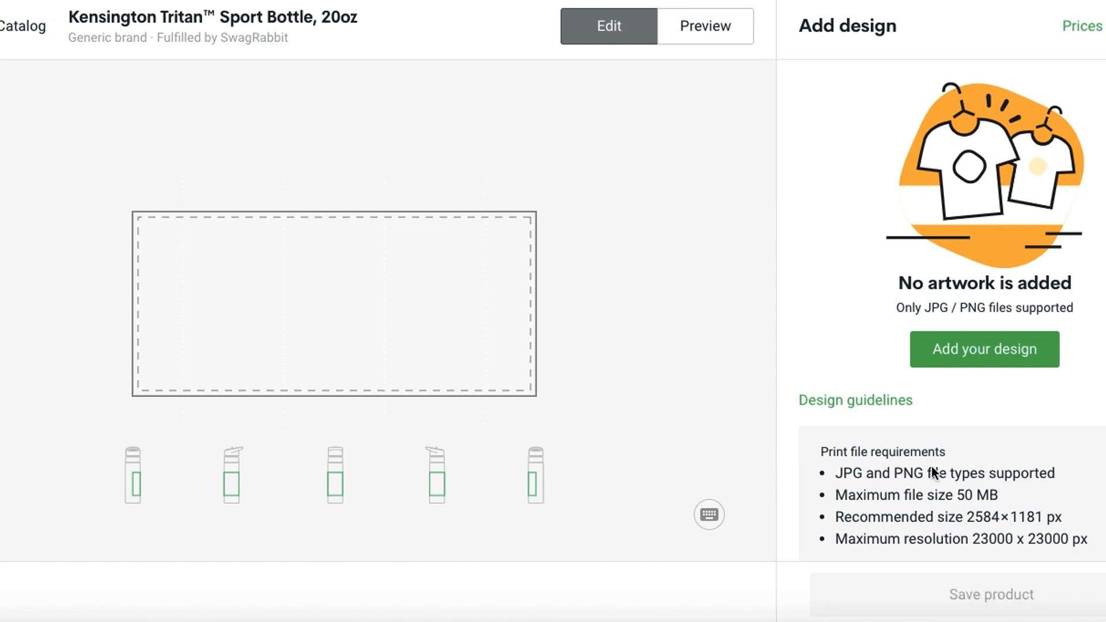
Add the design EAT SLEEP GYM NEW.png from the saved library to the bottle's print area.
mouse_move(910, 381)
left_mouse_down()
mouse_move(1066, 304)
mouse_move(881, 302)
mouse_move(1086, 379)
mouse_move(884, 289)
mouse_move(1071, 449)
left_mouse_up()
left_click(986, 352)
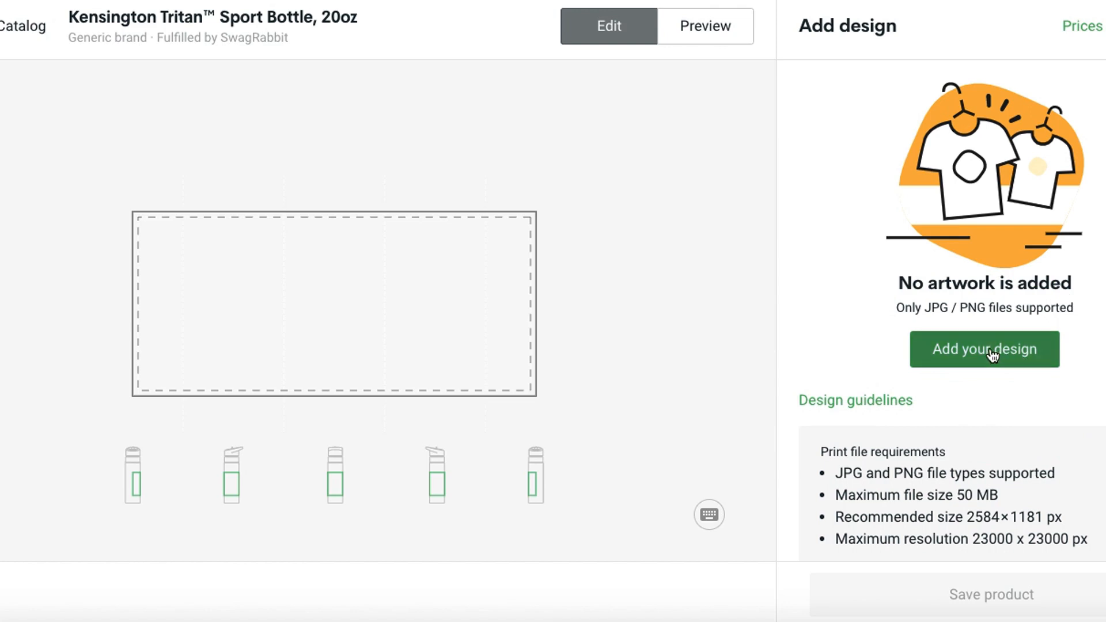
mouse_move(871, 151)
left_mouse_down()
mouse_move(826, 154)
mouse_move(794, 244)
mouse_move(772, 140)
left_mouse_up()
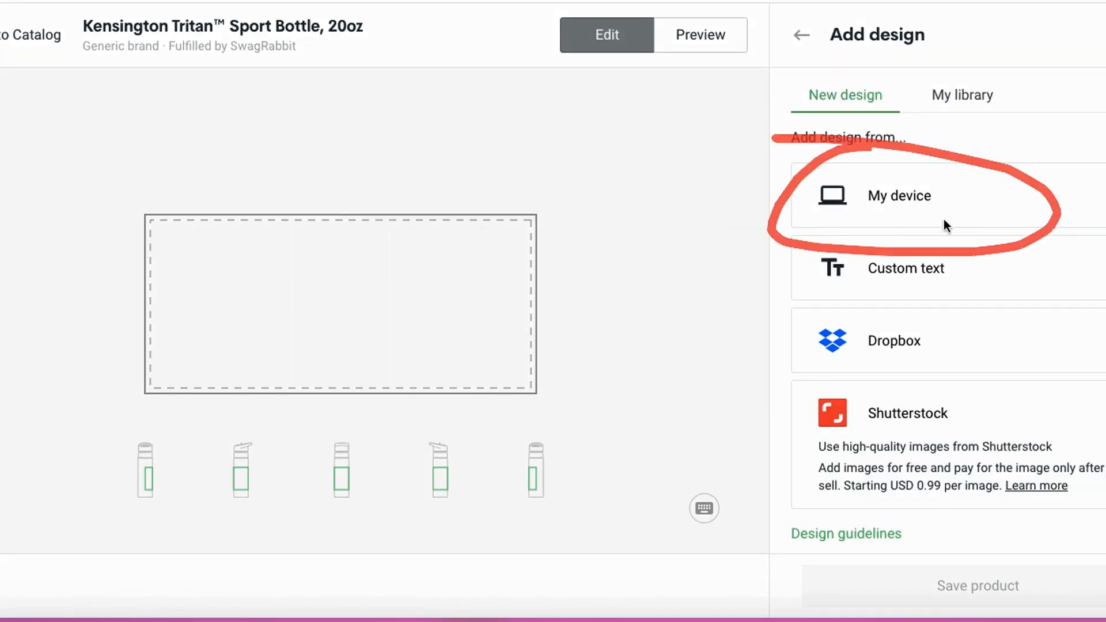
left_click(961, 99)
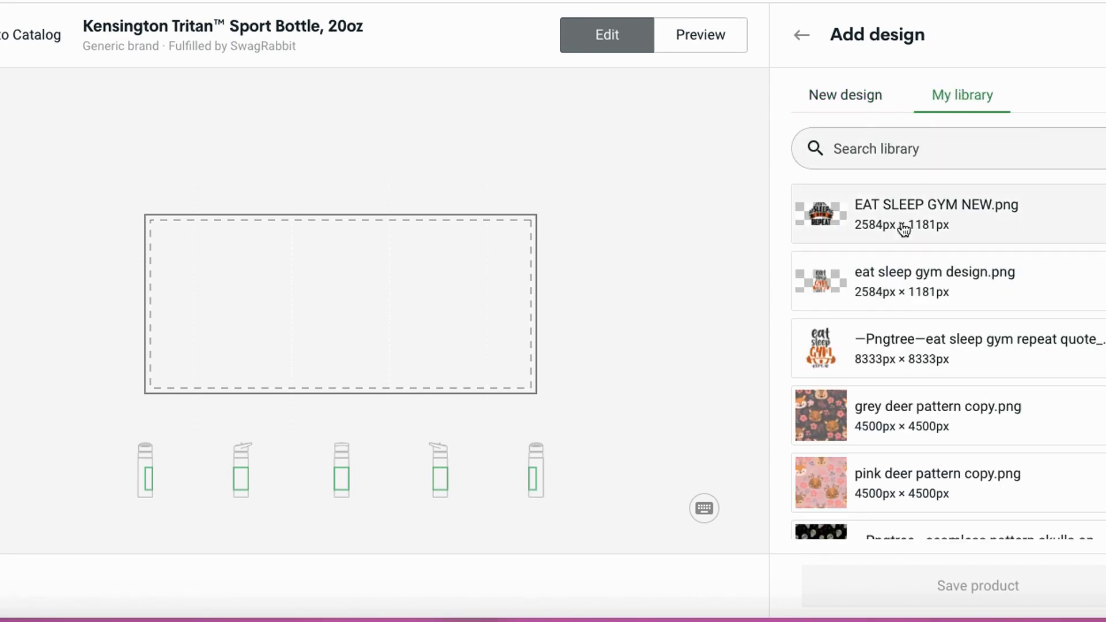
left_click(882, 212)
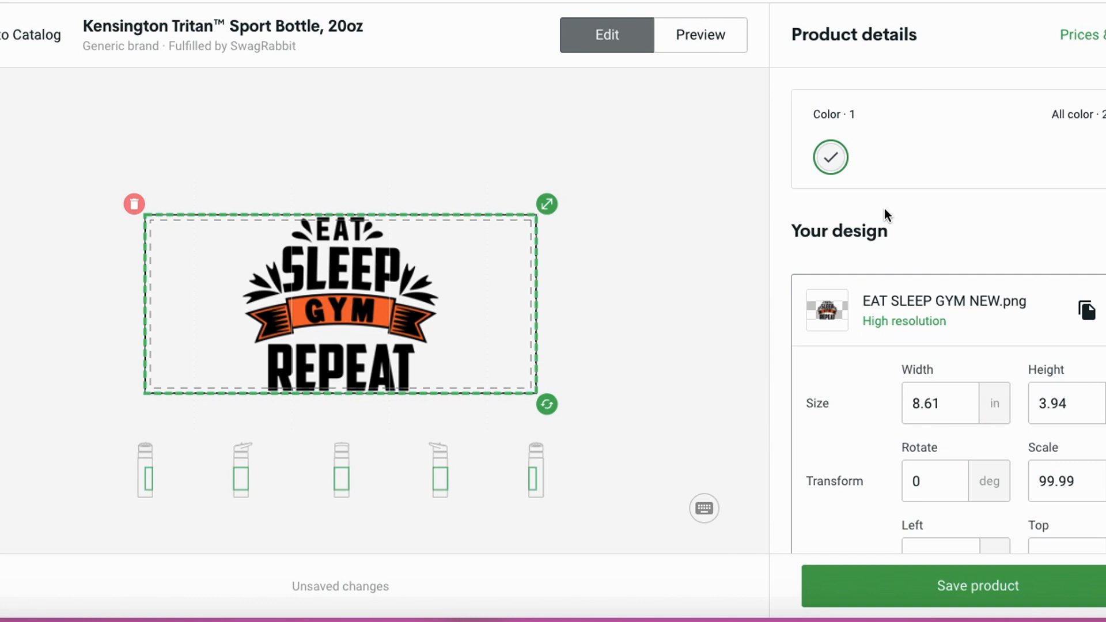
Preview the design on the bottle and look through the available mockup views and color options.
mouse_move(341, 169)
left_mouse_down()
mouse_move(211, 388)
mouse_move(429, 169)
mouse_move(367, 160)
left_mouse_up()
mouse_move(655, 12)
left_mouse_down()
mouse_move(555, 48)
mouse_move(716, 101)
mouse_move(612, 3)
left_mouse_up()
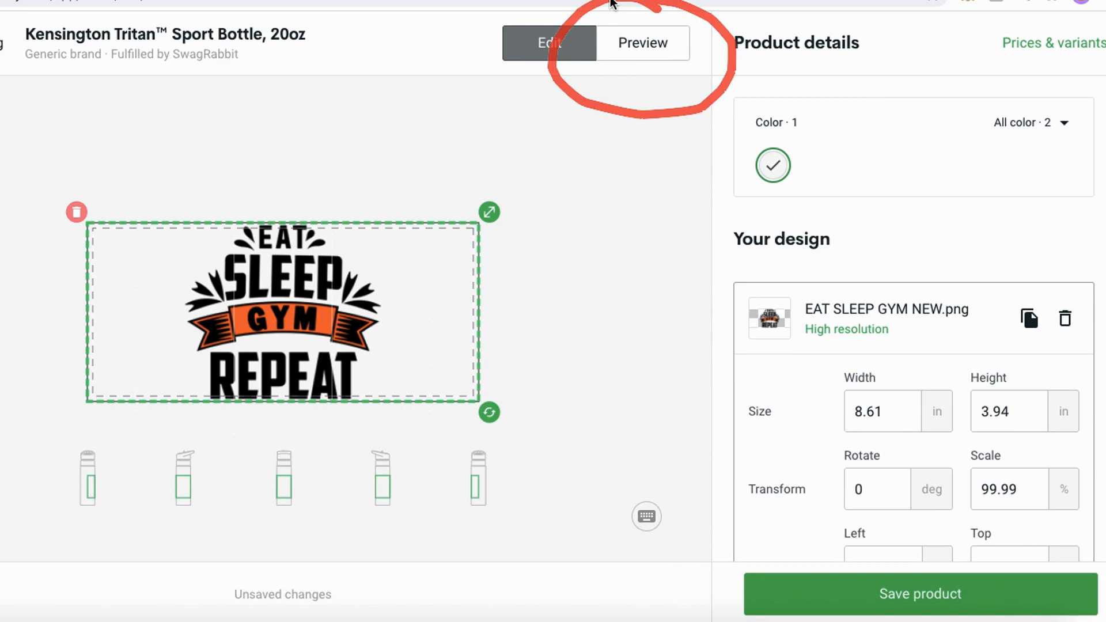
left_click(641, 46)
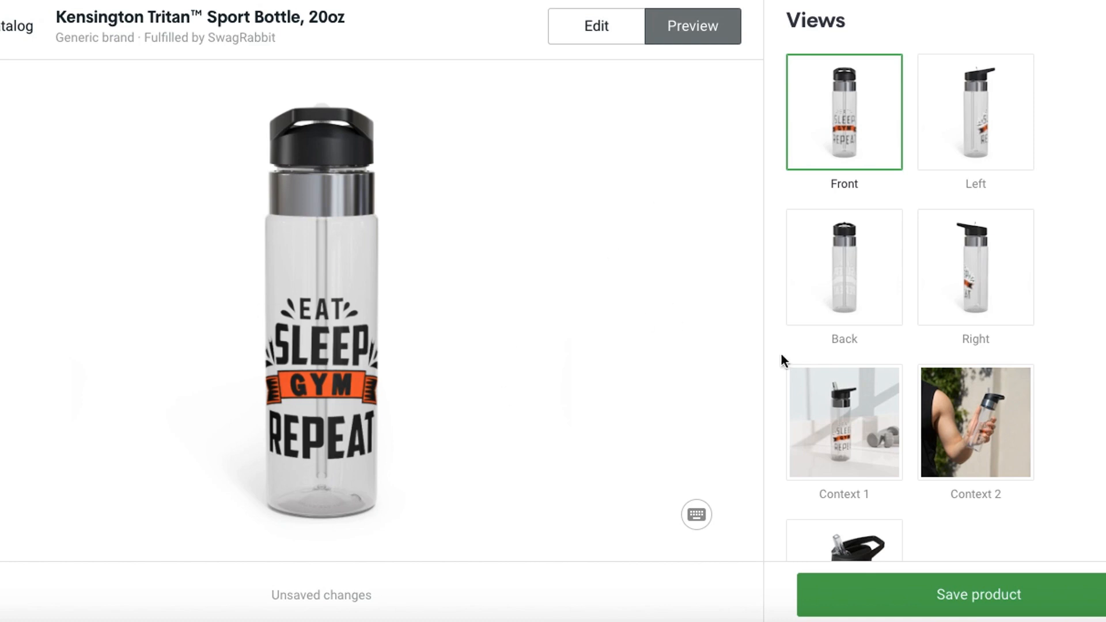
scroll(983, 409, "down", 3)
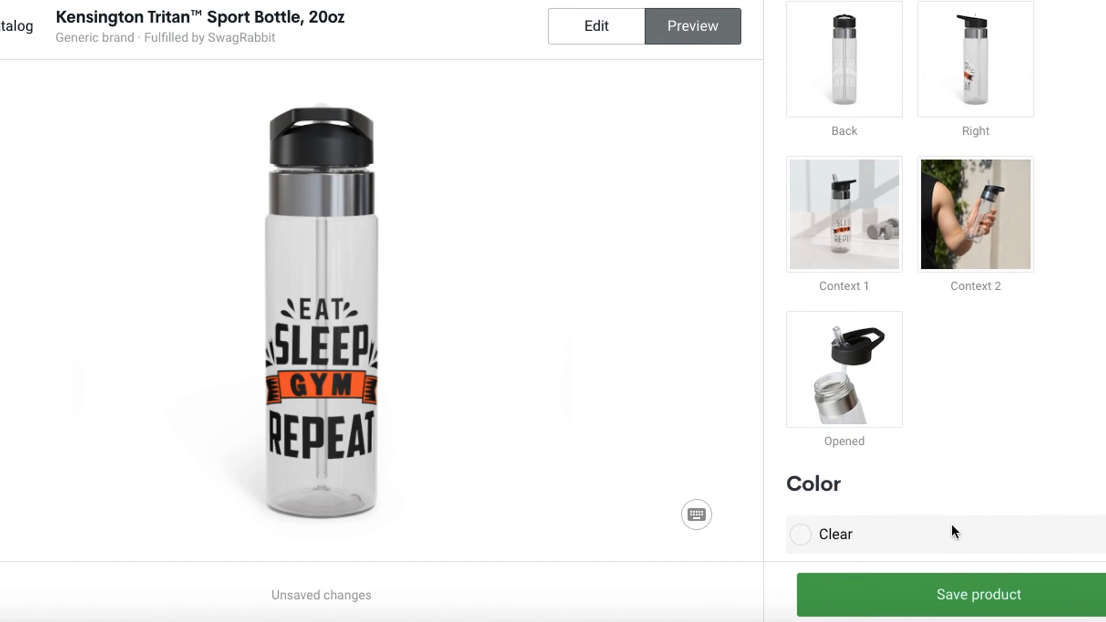
Save the bottle product and open its listing for editing.
mouse_move(634, 458)
left_mouse_down()
mouse_move(795, 455)
mouse_move(817, 337)
mouse_move(885, 478)
mouse_move(844, 350)
left_mouse_up()
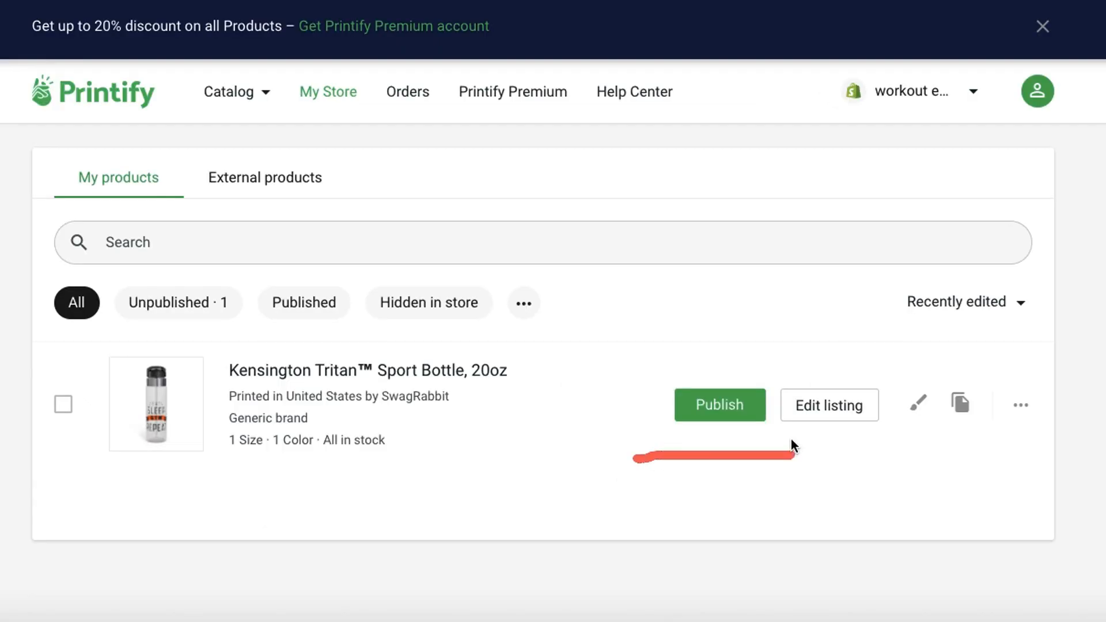
left_click(830, 405)
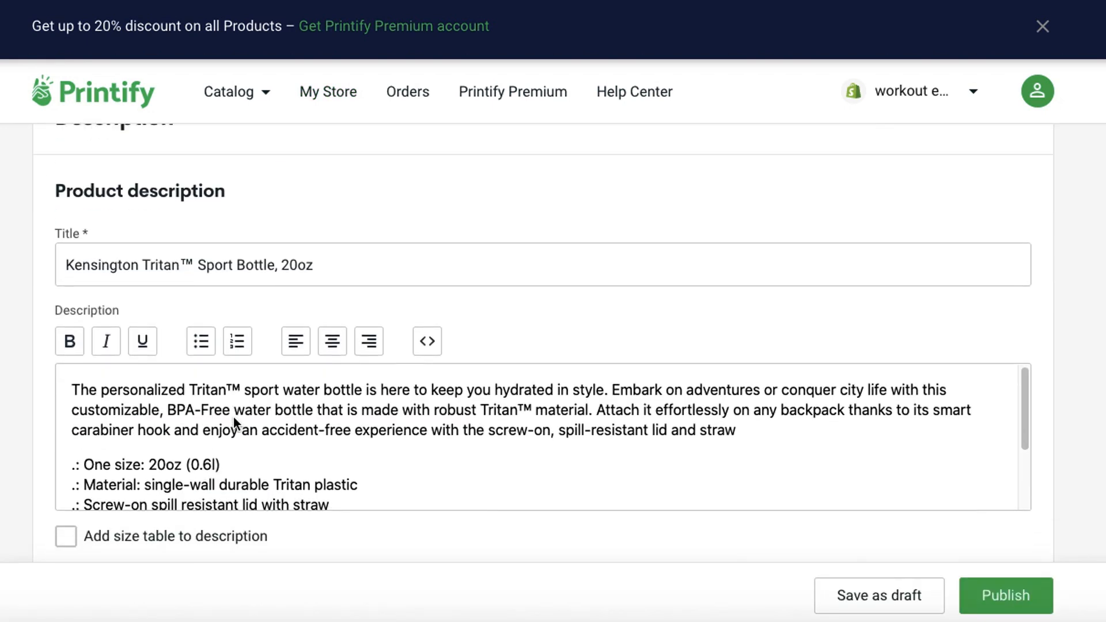
Add the word Workout at the start of the sport bottle's product title.
left_click_drag(32, 299, 330, 297)
left_click_drag(23, 339, 157, 334)
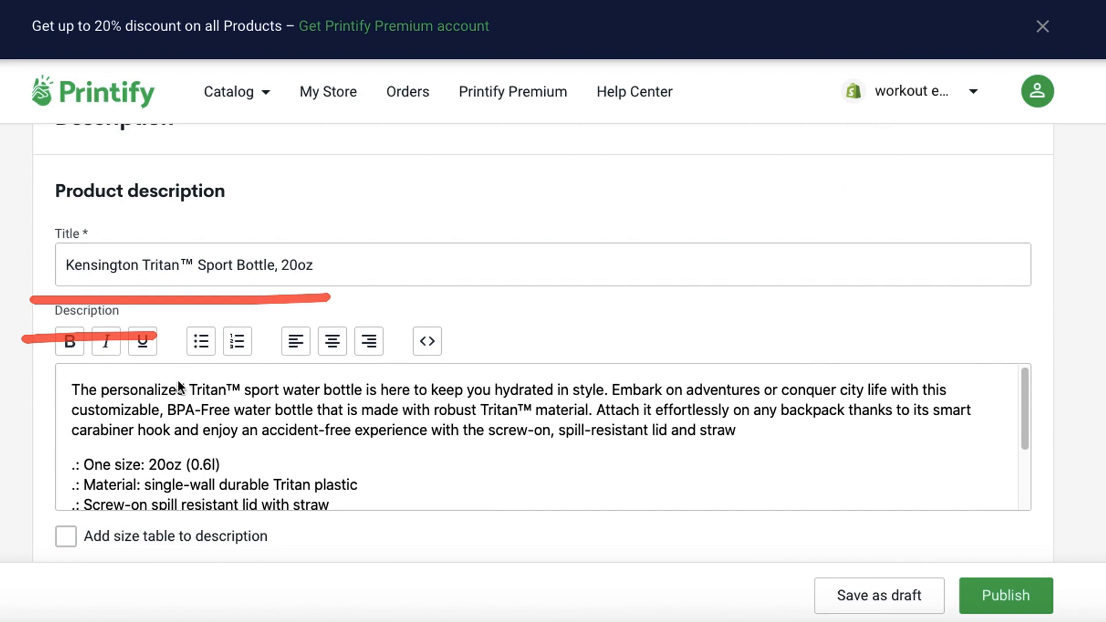
left_click(64, 265)
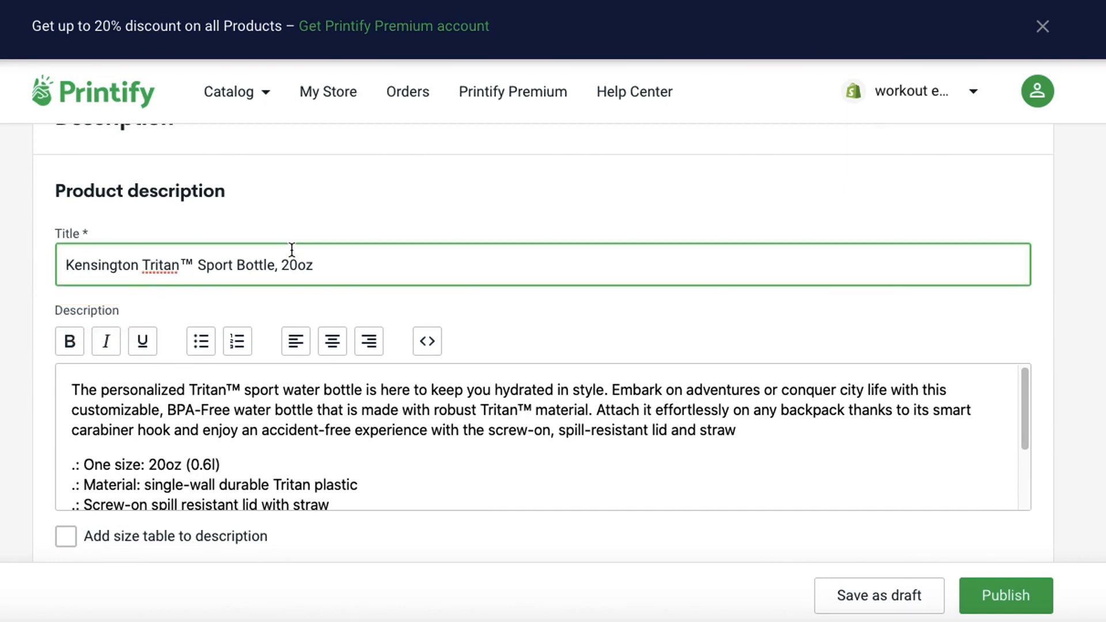
type("Work")
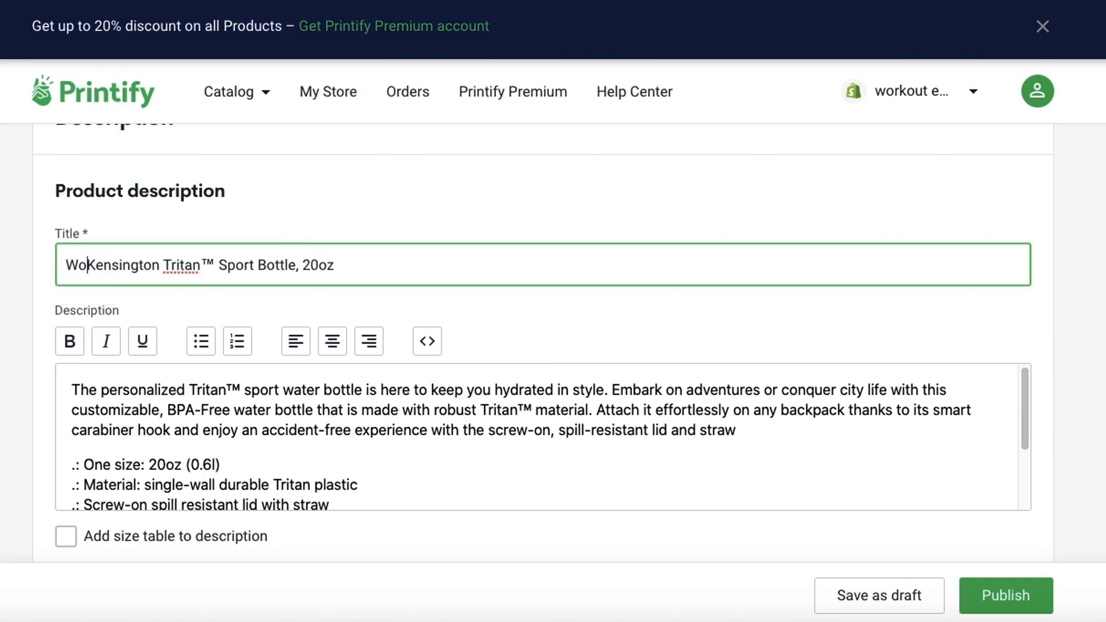
type("out")
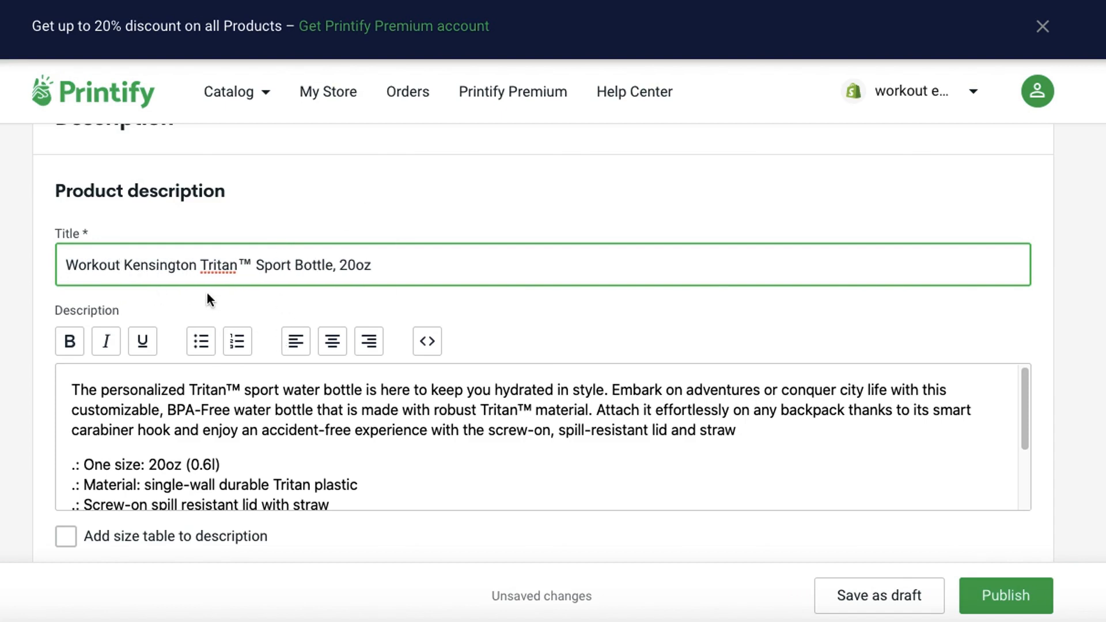
Set the retail price of the bottle's only variant to USD 19.99.
scroll(208, 298, "down", 8)
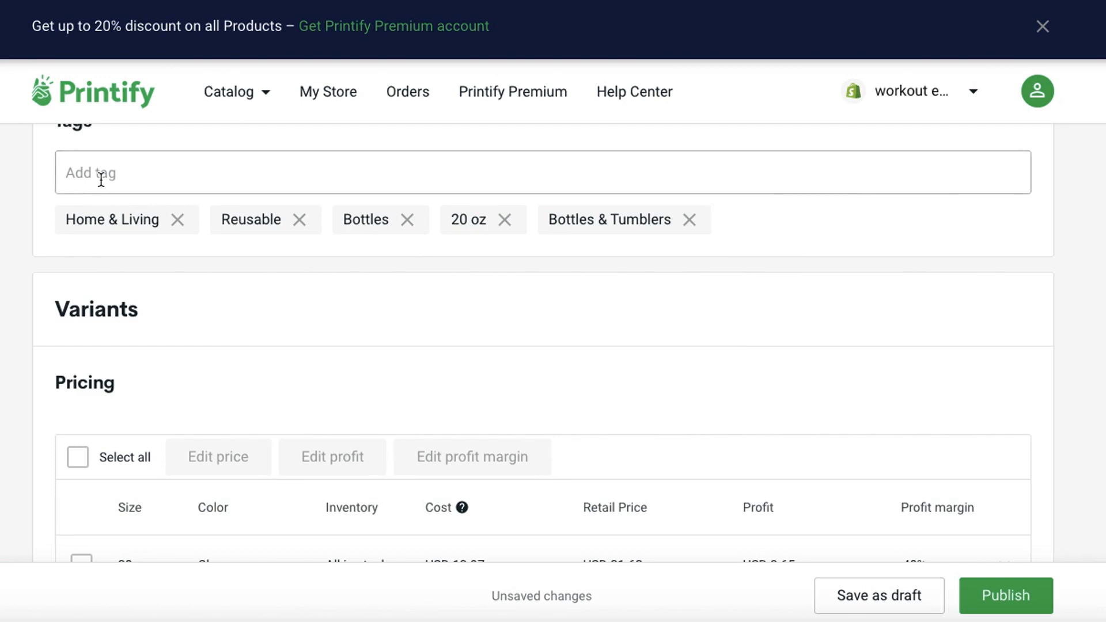
scroll(144, 363, "down", 4)
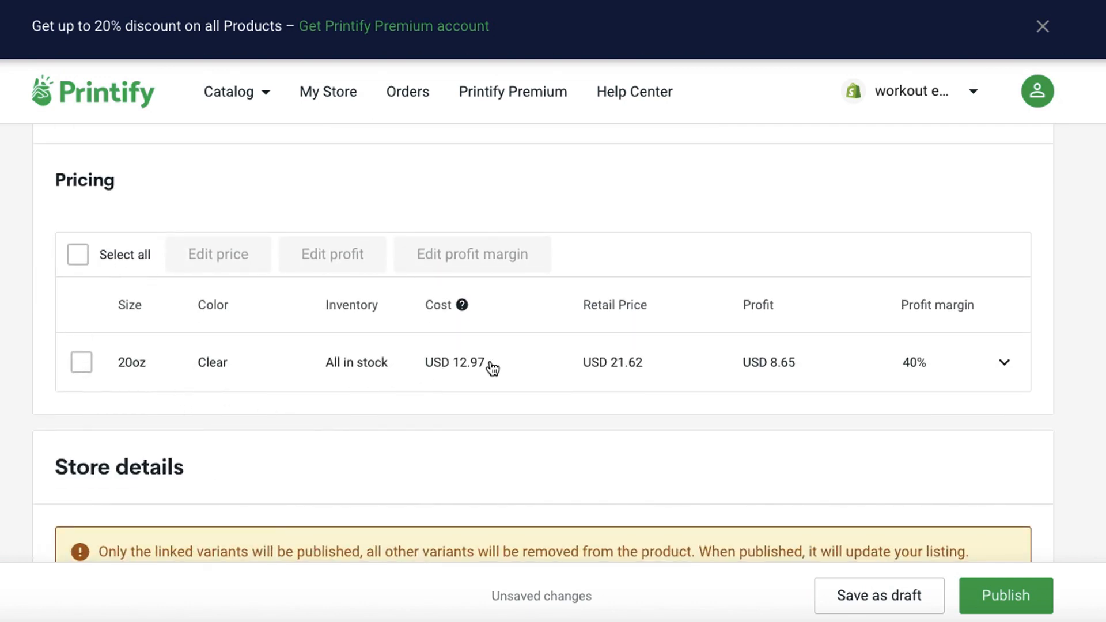
left_click(78, 254)
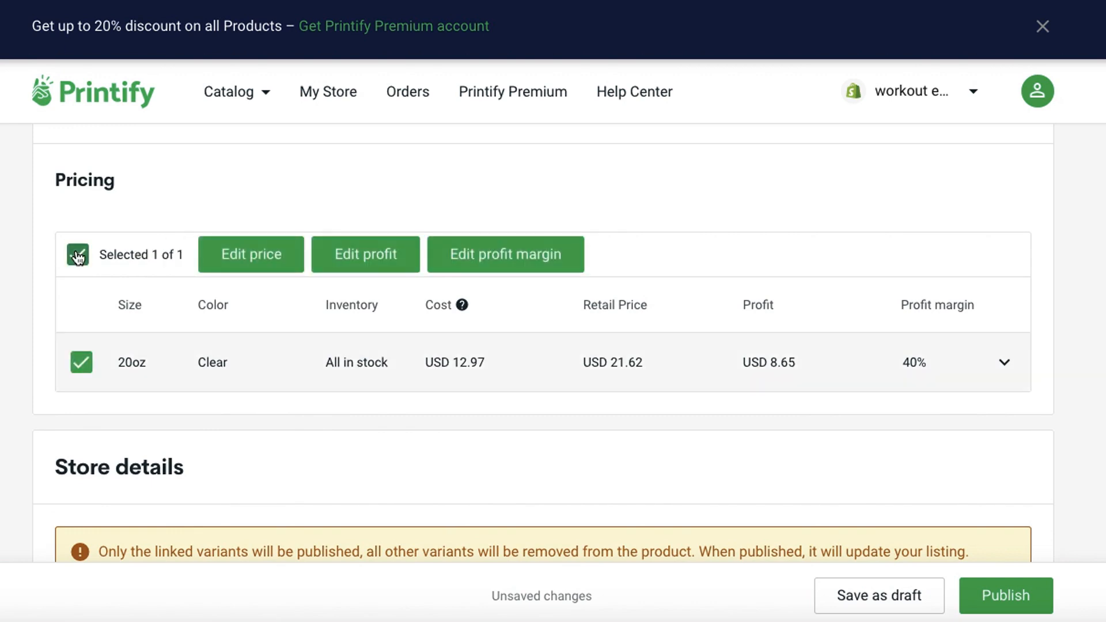
left_click(243, 259)
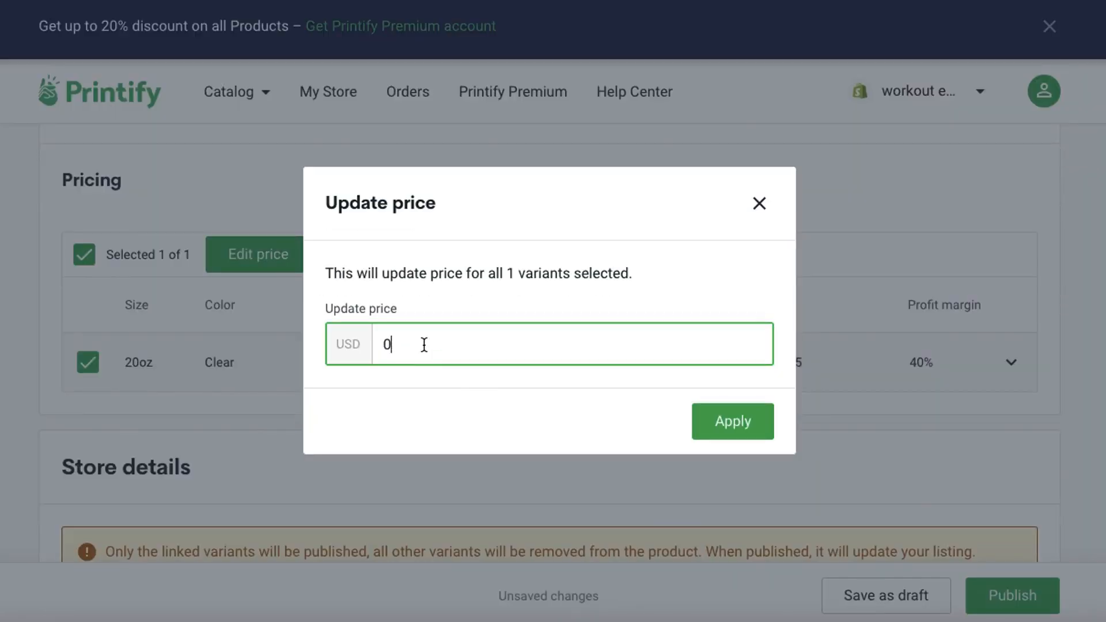
type("19.99")
left_click(707, 427)
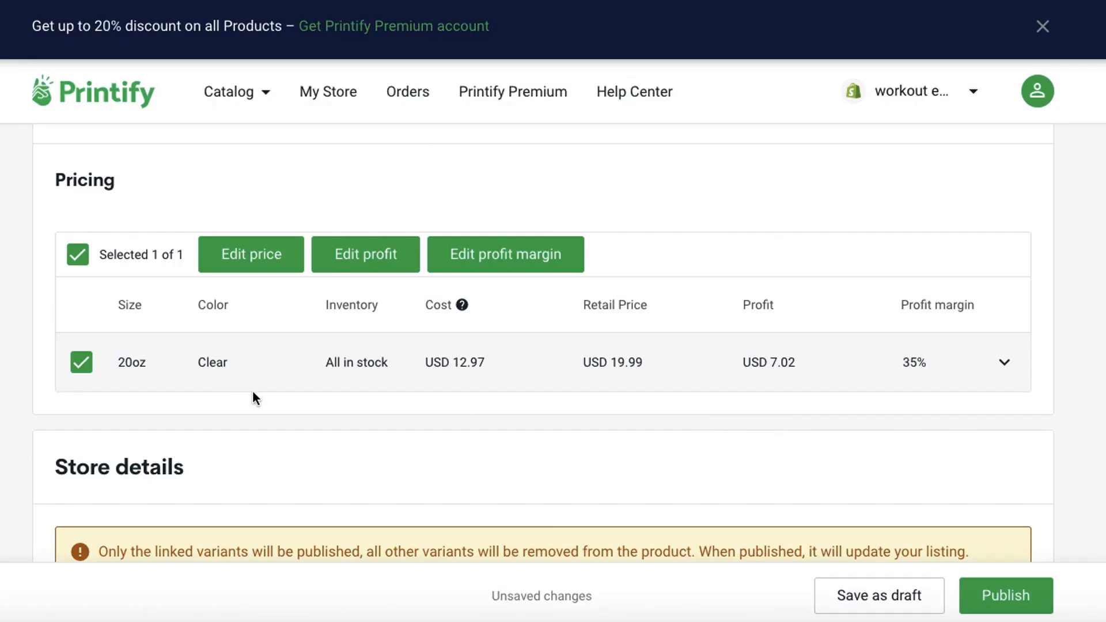
Publish the bottle listing to the Shopify store and open the published product from the store's product list.
scroll(360, 410, "down", 10)
mouse_move(1031, 512)
left_mouse_down()
mouse_move(914, 552)
mouse_move(1064, 619)
mouse_move(962, 485)
mouse_move(839, 492)
left_mouse_up()
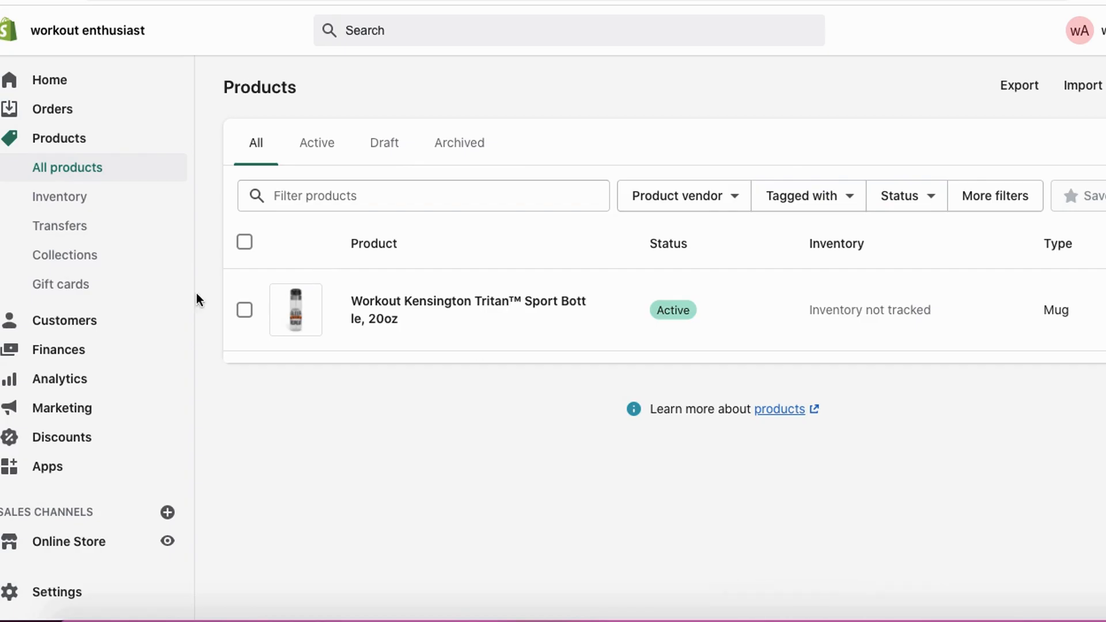
left_click_drag(7, 152, 160, 146)
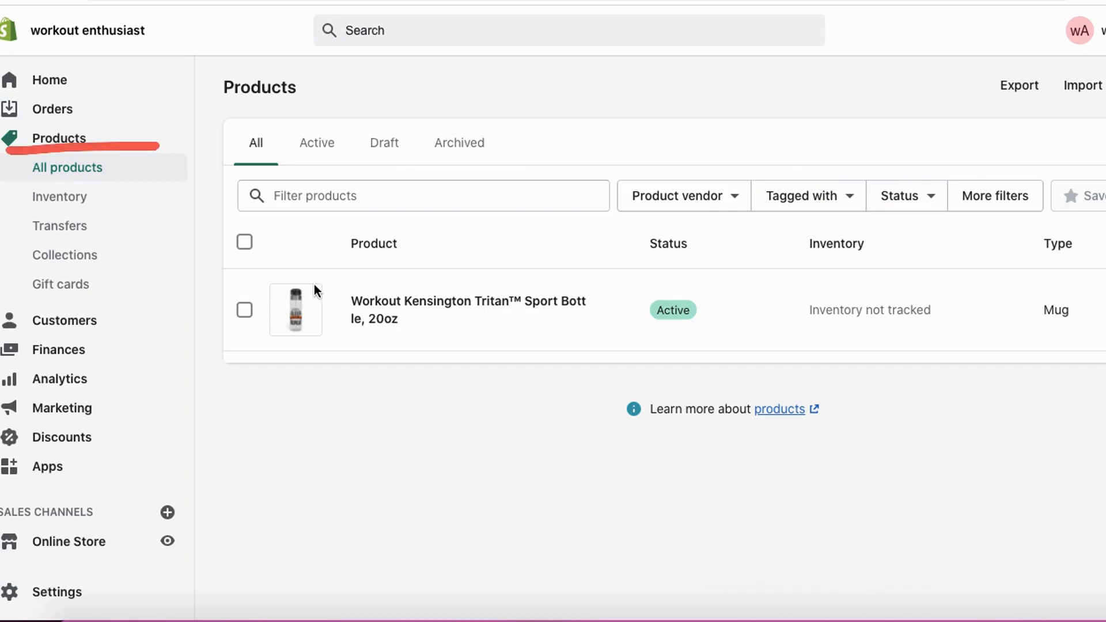
mouse_move(334, 264)
left_mouse_down()
mouse_move(246, 258)
mouse_move(158, 318)
mouse_move(296, 386)
mouse_move(586, 378)
mouse_move(756, 349)
mouse_move(713, 268)
mouse_move(535, 281)
mouse_move(288, 270)
left_mouse_up()
key("Escape")
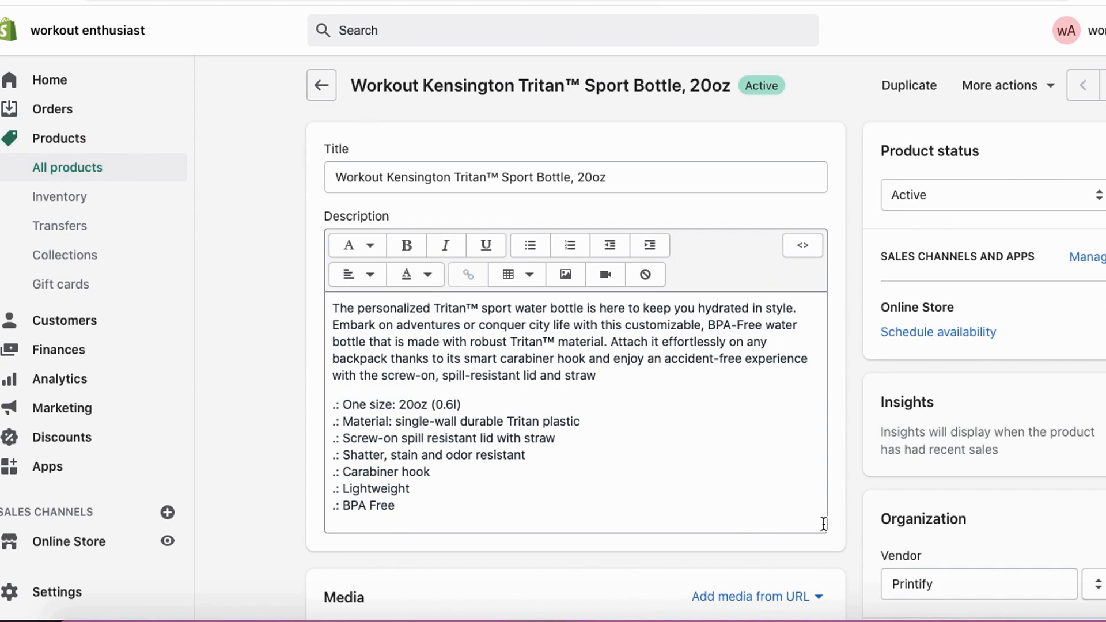
Review the bottle's title, description, variants and search engine listing on its Shopify product page.
left_click_drag(256, 241, 377, 231)
key("Escape")
scroll(400, 285, "down", 15)
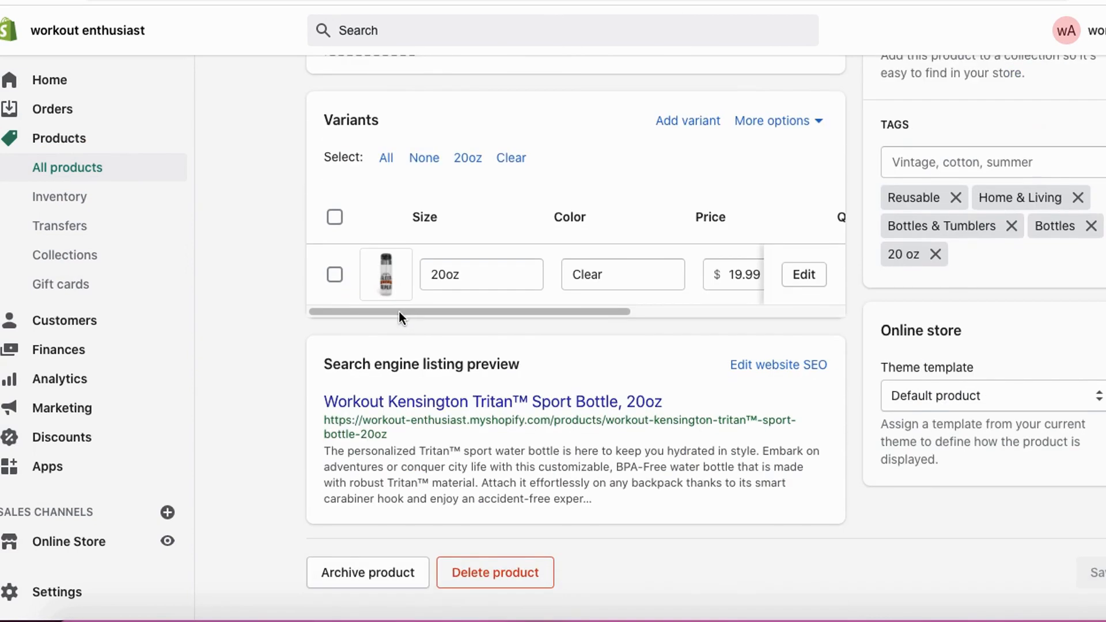
scroll(752, 427, "up", 15)
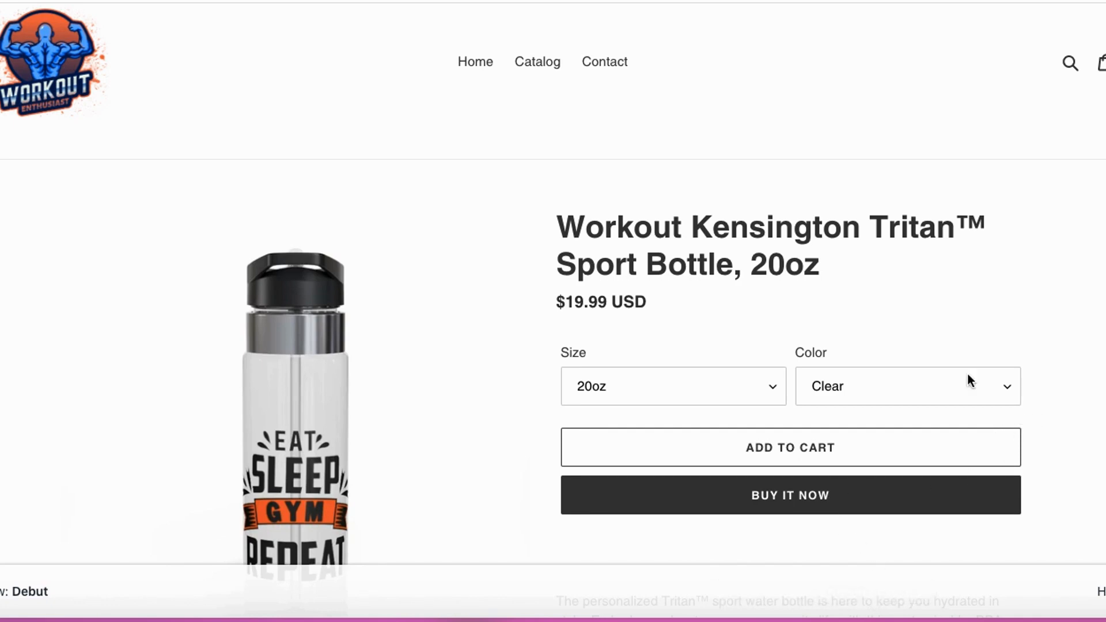
Examine the bottle's storefront preview, including its price, purchase options, description and several mockup photos.
scroll(876, 271, "down", 3)
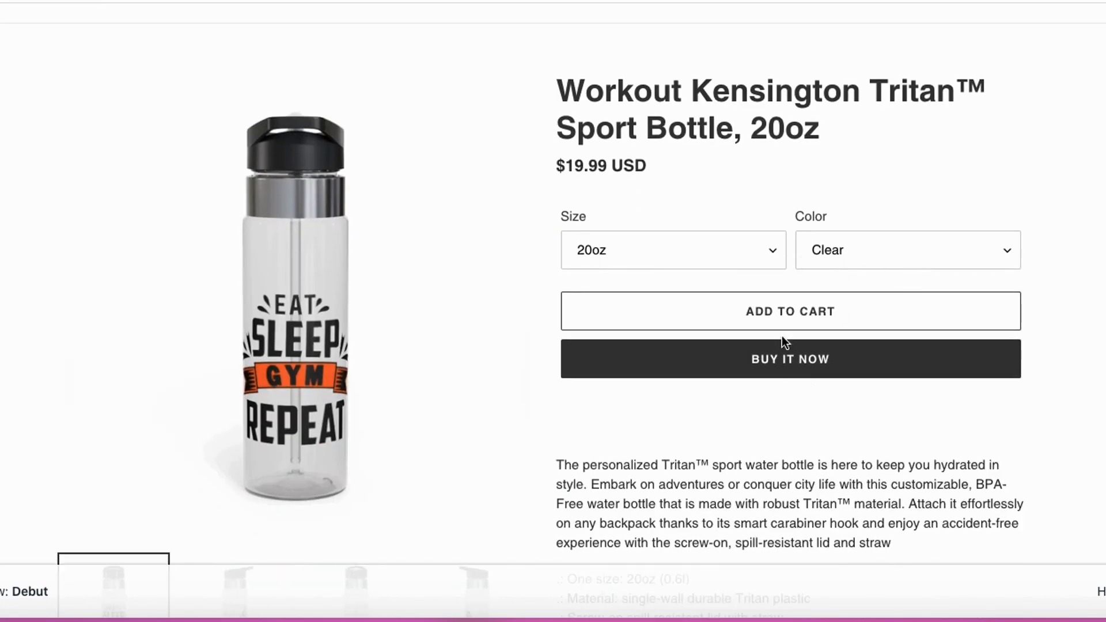
mouse_move(807, 268)
left_mouse_down()
mouse_move(886, 350)
mouse_move(793, 265)
left_mouse_up()
scroll(659, 332, "down", 3)
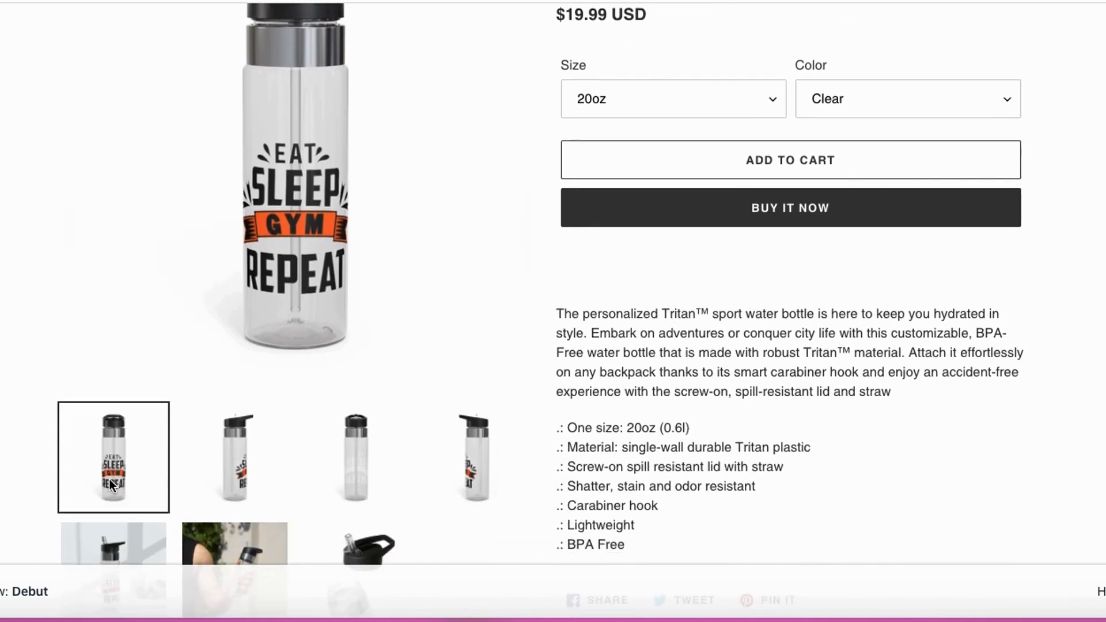
left_click(218, 455)
left_click(349, 457)
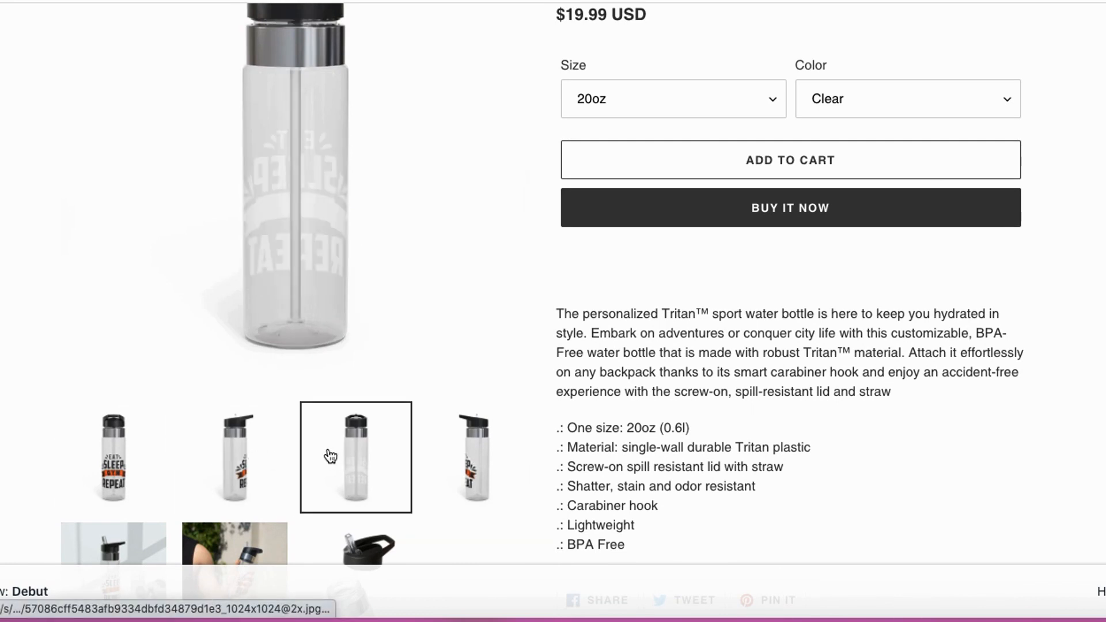
scroll(329, 457, "down", 3)
left_click(114, 417)
scroll(390, 455, "up", 2)
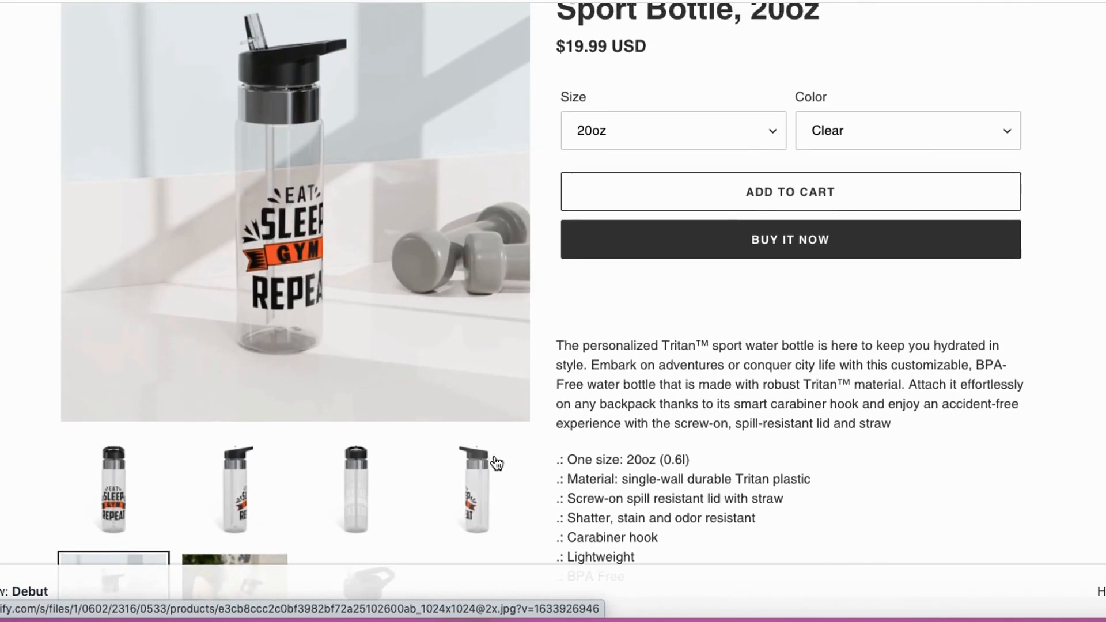
scroll(510, 461, "down", 2)
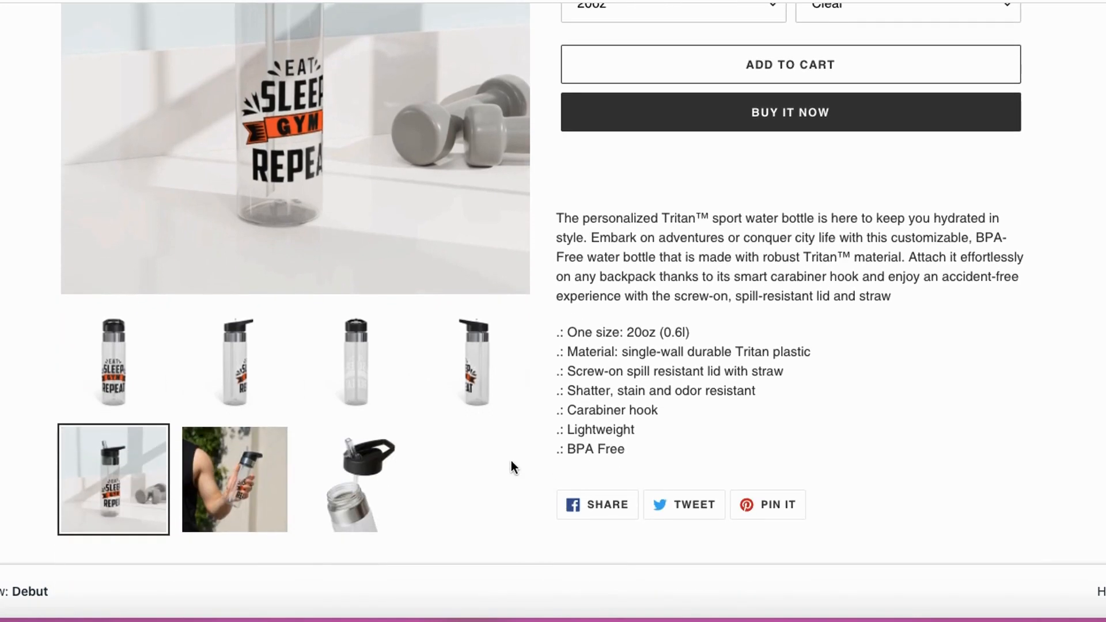
scroll(526, 323, "up", 3)
scroll(692, 374, "down", 2)
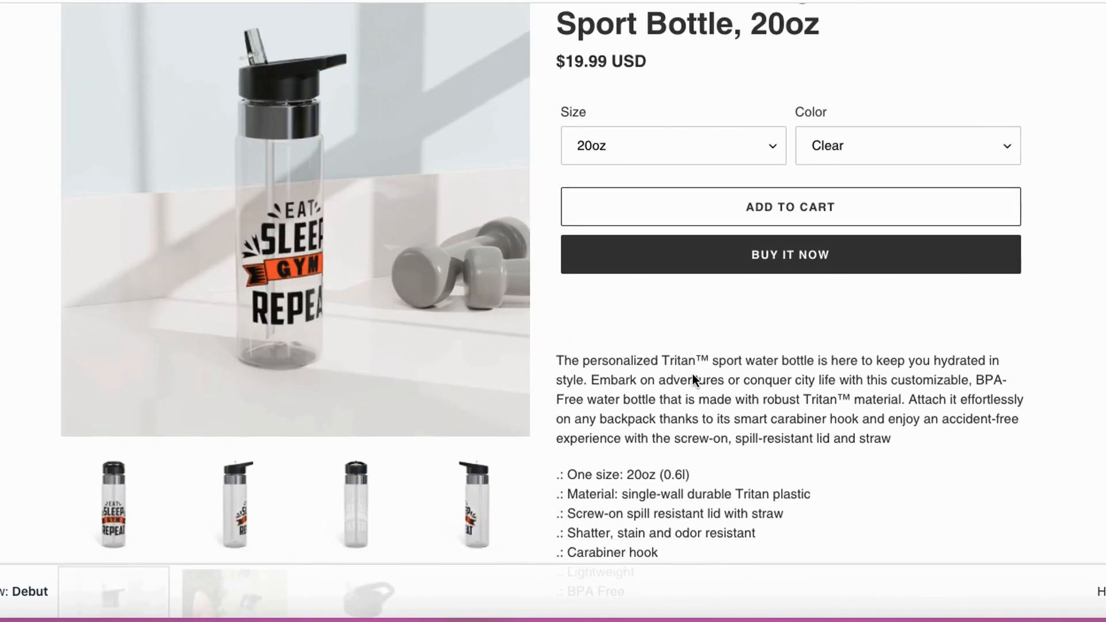
left_click(355, 513)
scroll(734, 325, "up", 2)
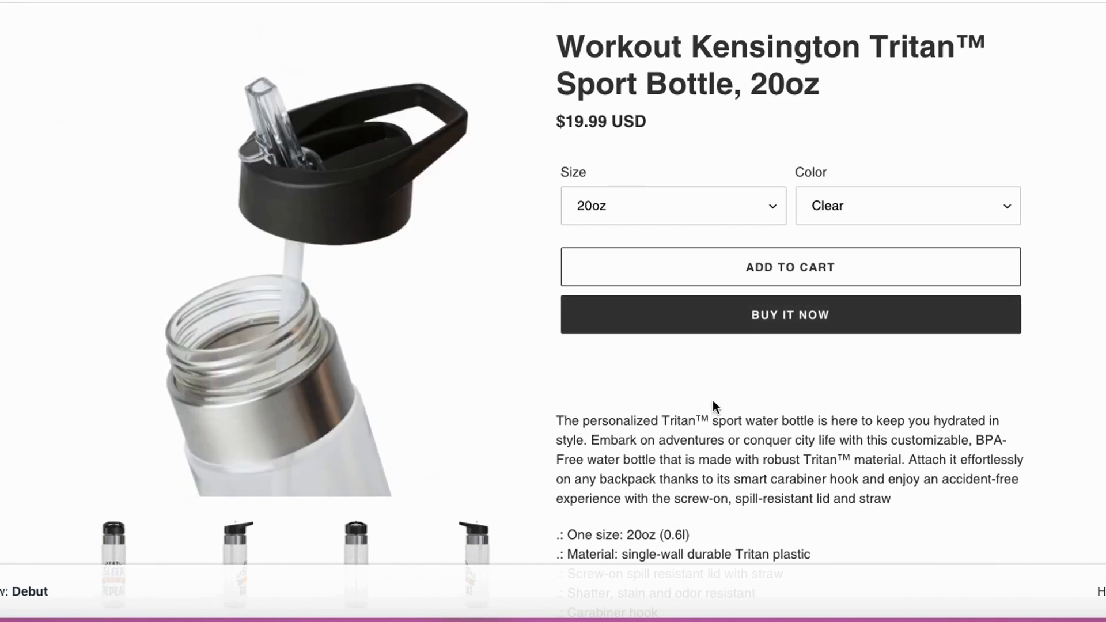
left_click(114, 538)
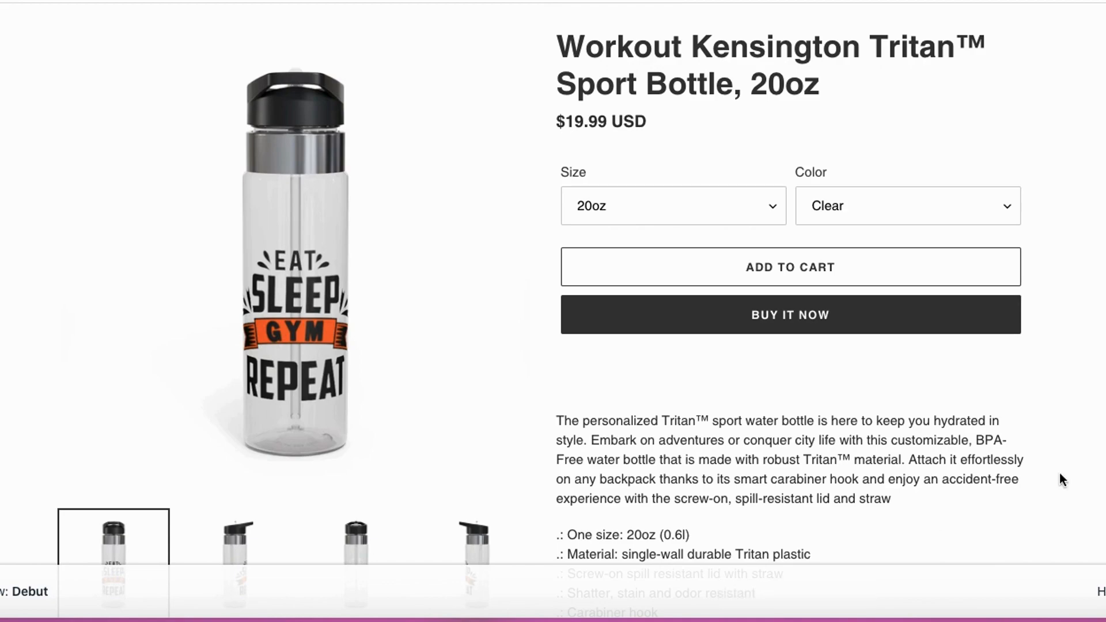
scroll(1047, 493, "down", 3)
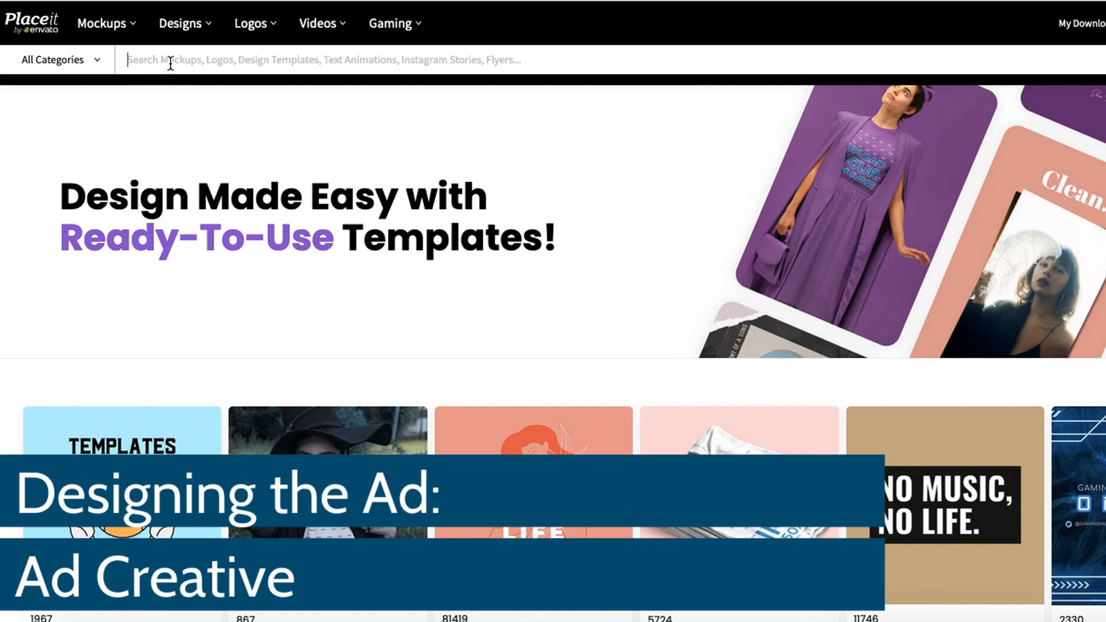
Search Placeit for product promo templates and browse the results for ad creative ideas.
type("product pr")
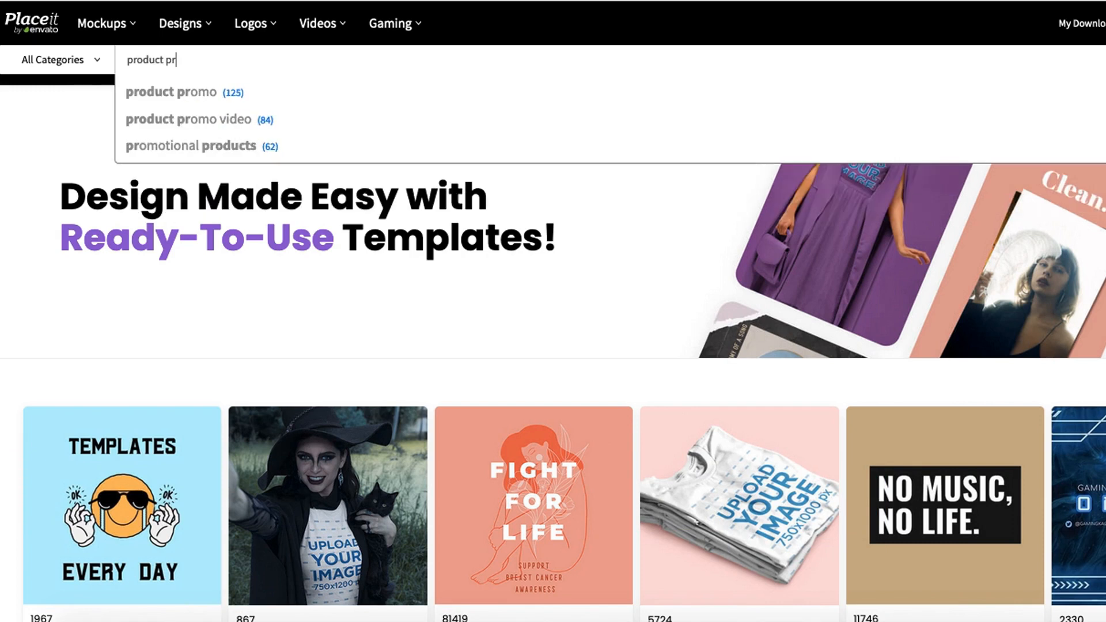
left_click(163, 91)
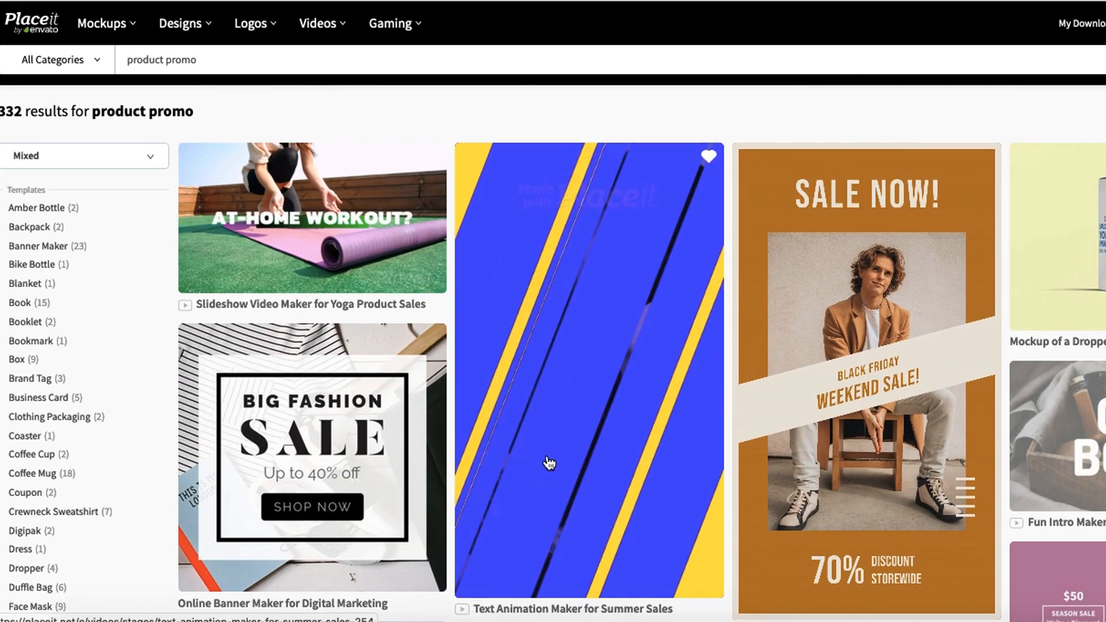
scroll(550, 461, "down", 3)
scroll(554, 461, "down", 6)
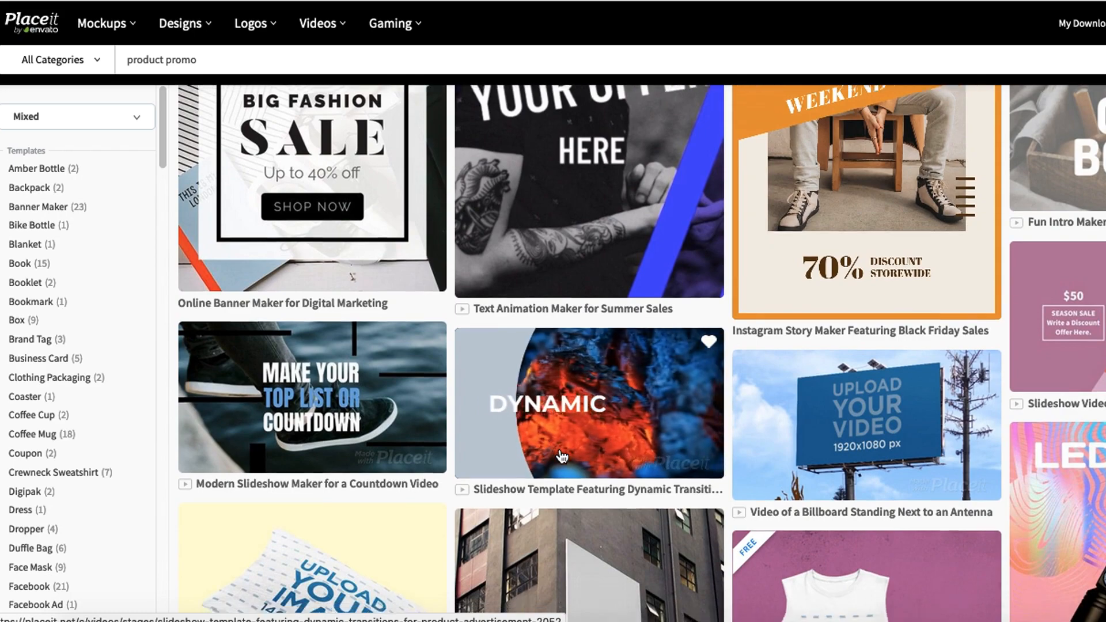
scroll(563, 456, "down", 10)
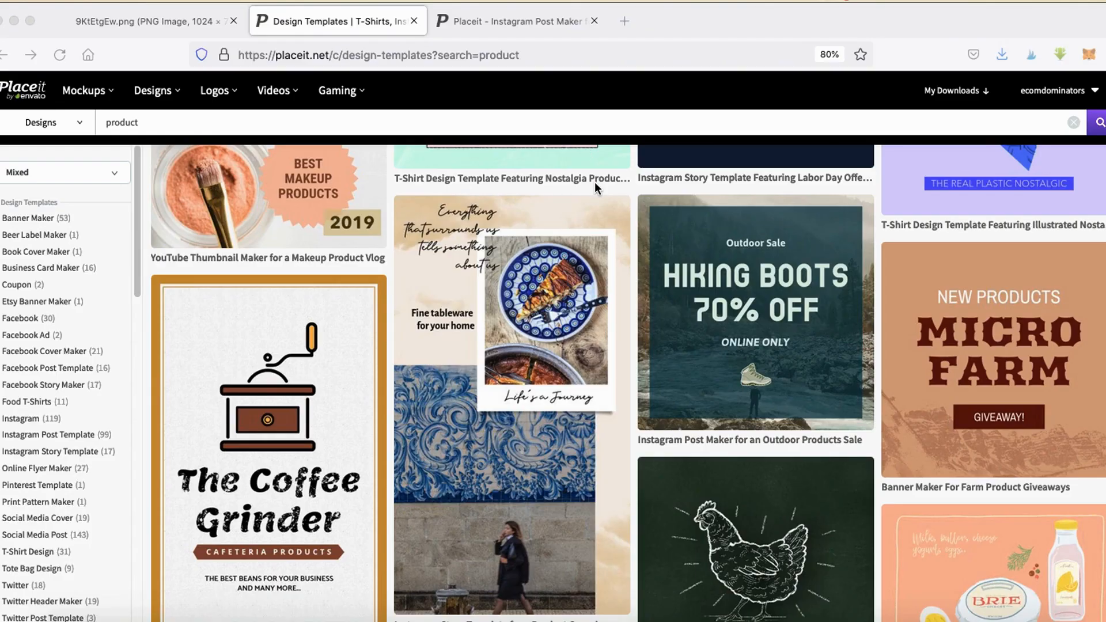
Open the Instagram post template for an outdoor products sale and review its text, logo, graphic and background options.
mouse_move(594, 182)
left_mouse_down()
mouse_move(614, 473)
mouse_move(922, 470)
mouse_move(884, 175)
left_mouse_up()
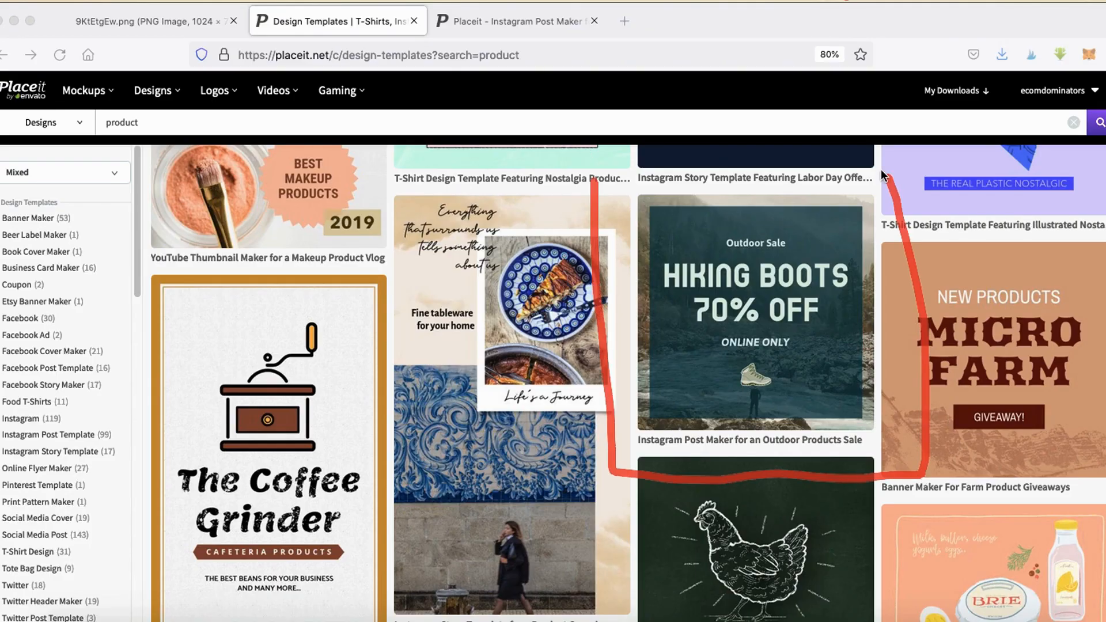
left_click(483, 18)
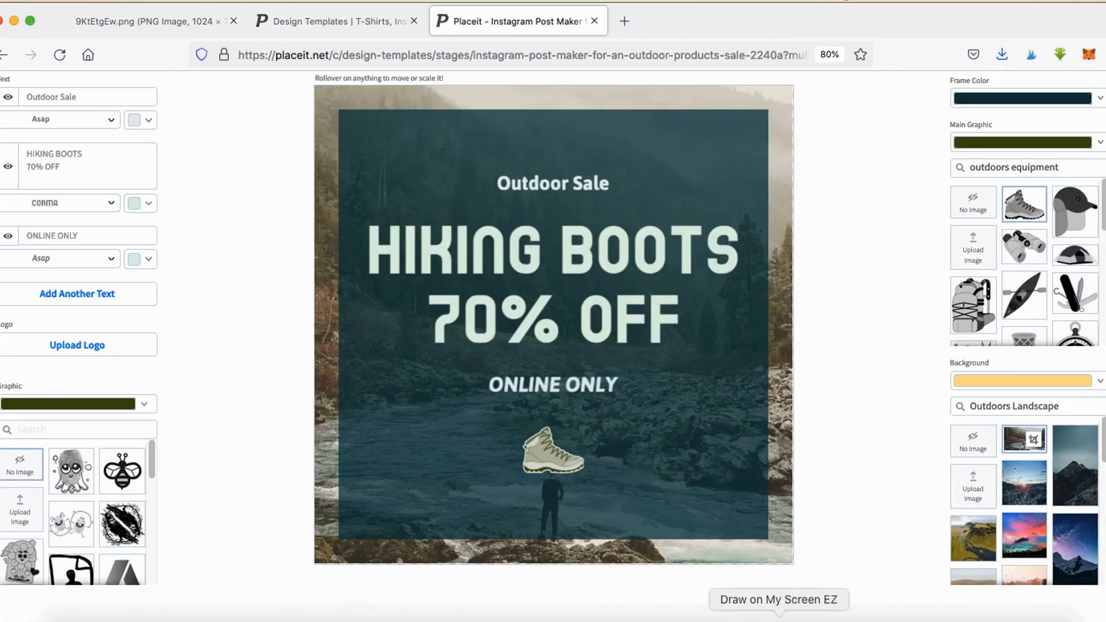
left_click(779, 618)
left_click_drag(122, 78, 1, 76)
mouse_move(1, 364)
left_mouse_down()
mouse_move(228, 327)
mouse_move(127, 84)
left_mouse_up()
mouse_move(118, 405)
left_mouse_down()
mouse_move(270, 591)
mouse_move(206, 418)
mouse_move(82, 391)
left_mouse_up()
mouse_move(985, 386)
left_mouse_down()
mouse_move(1088, 576)
mouse_move(1071, 393)
mouse_move(974, 364)
left_mouse_up()
mouse_move(987, 78)
left_mouse_down()
mouse_move(952, 70)
mouse_move(939, 166)
mouse_move(920, 70)
mouse_move(879, 71)
left_mouse_up()
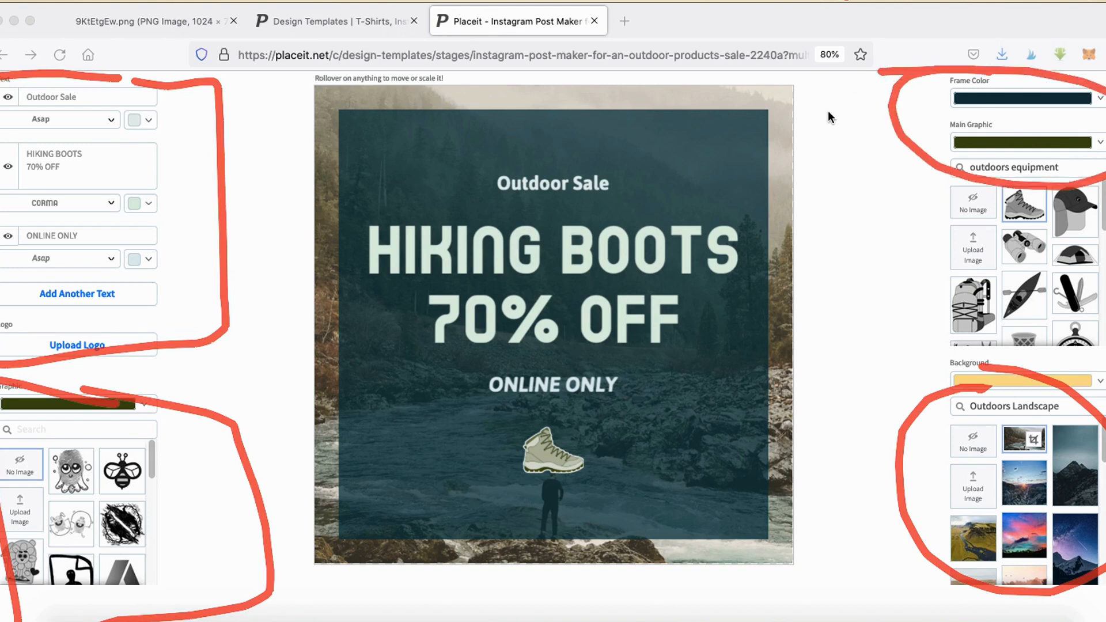
key("Escape")
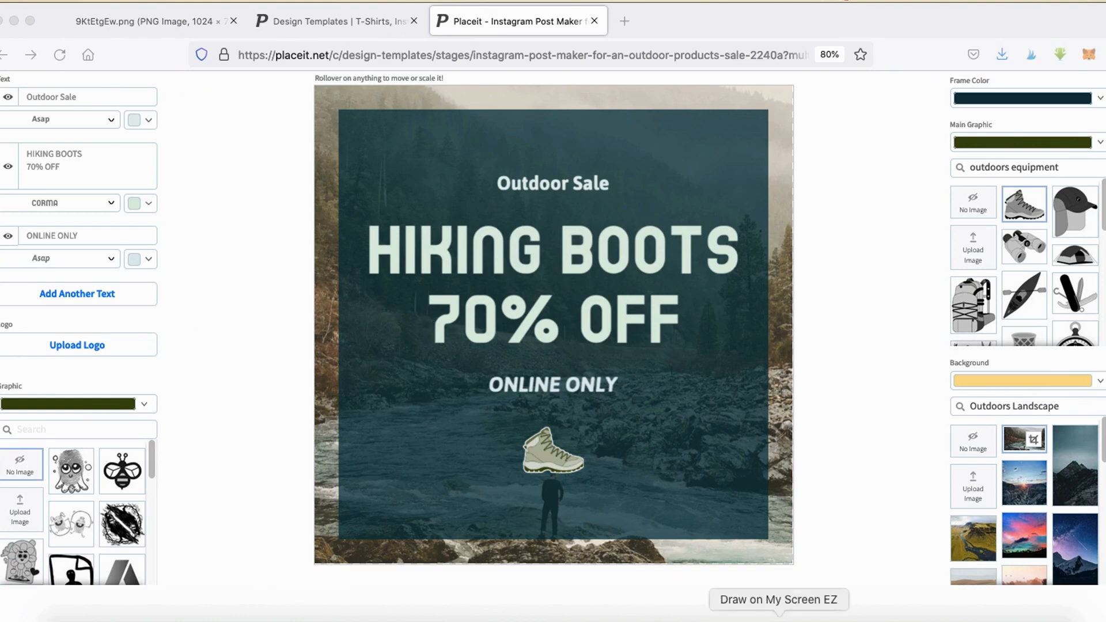
Upload the sport bottle image as the template's extra graphic and crop it with the bottle enlarged to nearly fill the frame's height.
mouse_move(24, 466)
left_mouse_down()
mouse_move(9, 565)
mouse_move(68, 515)
mouse_move(16, 561)
mouse_move(75, 521)
left_mouse_up()
key("Escape")
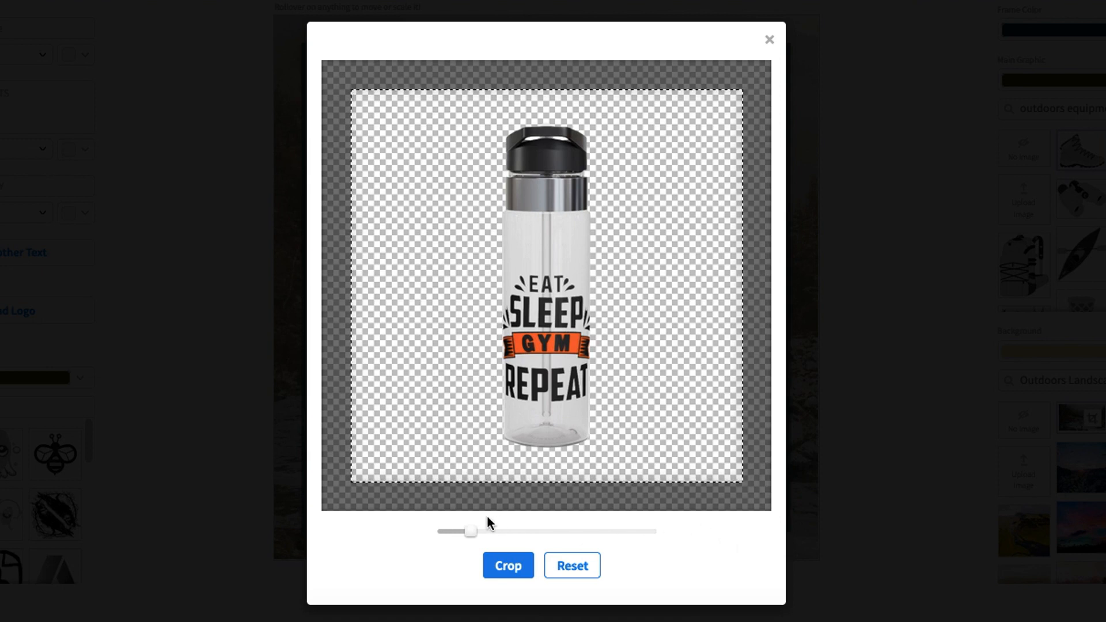
left_click_drag(471, 530, 481, 532)
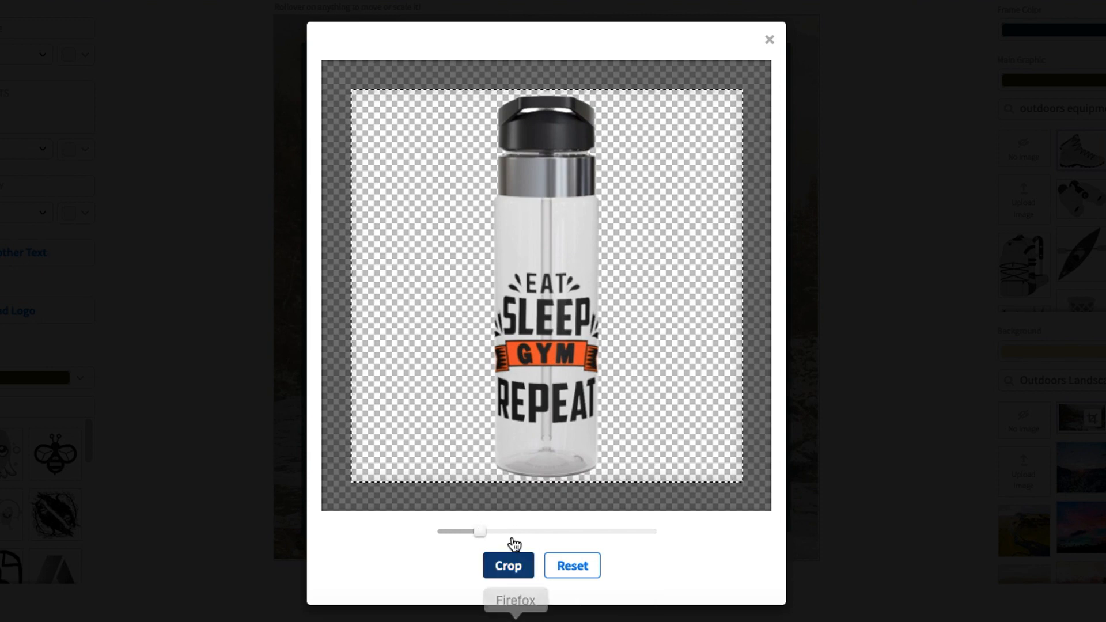
left_click(509, 563)
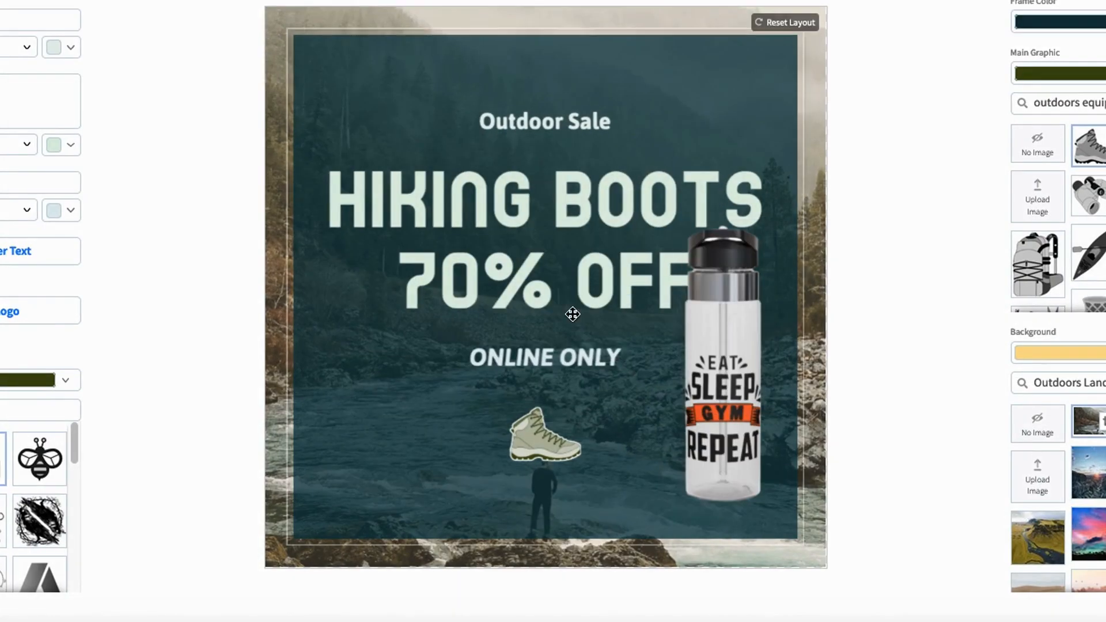
Move the bottle graphic up and enlarge it to nearly the full height of the design's dark frame, near its right edge.
left_click_drag(724, 401, 729, 262)
left_click_drag(673, 366, 533, 523)
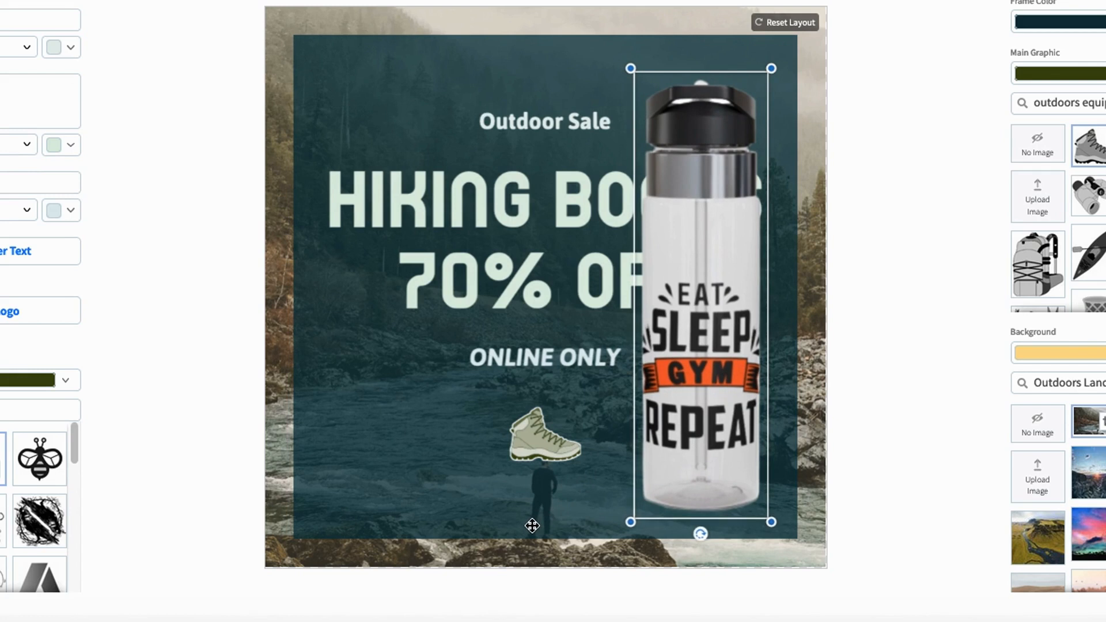
Move the bottle graphic closer to the frame's right edge and shift the main headline to the left.
left_click_drag(717, 406, 727, 402)
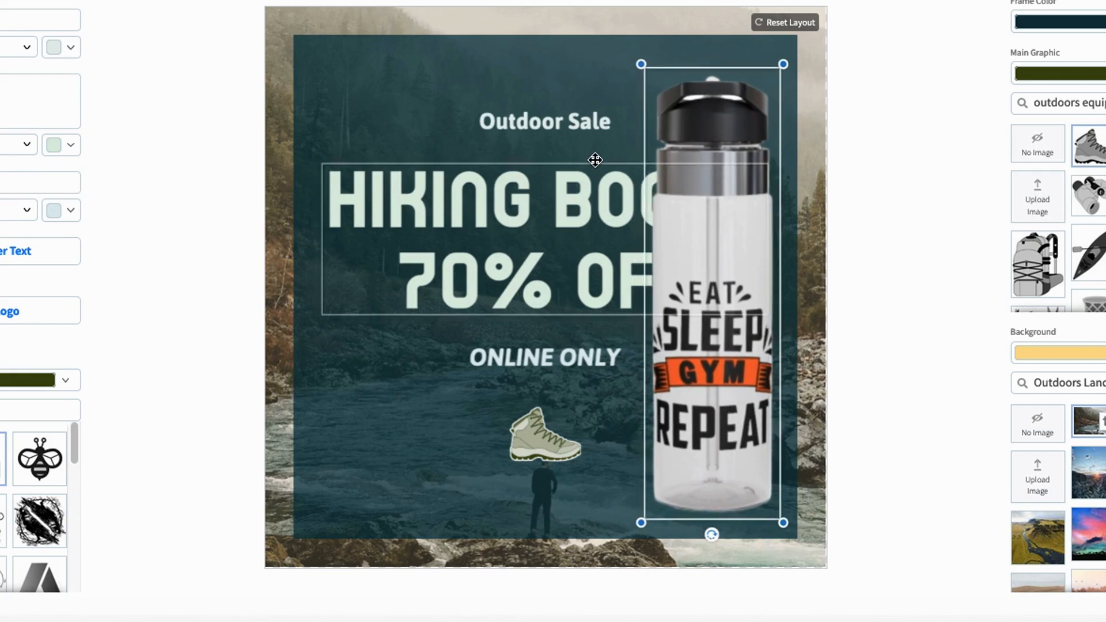
left_click_drag(565, 225, 521, 228)
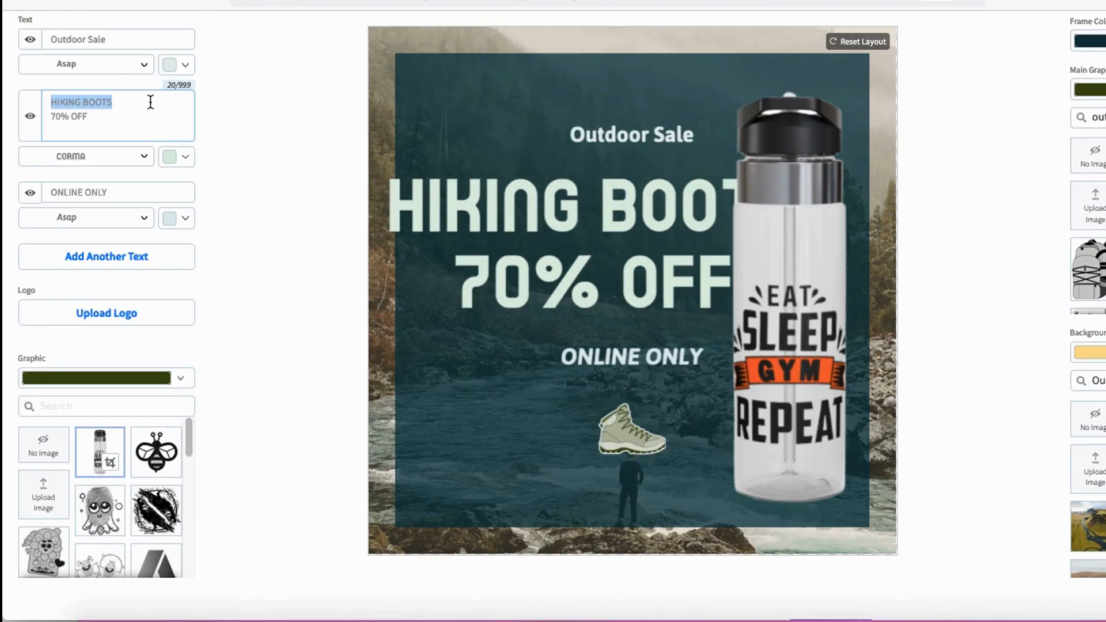
Replace the main headline with "Sports Bottle" on two lines and enlarge it to fill the space beside the bottle.
type("Sports Bottle")
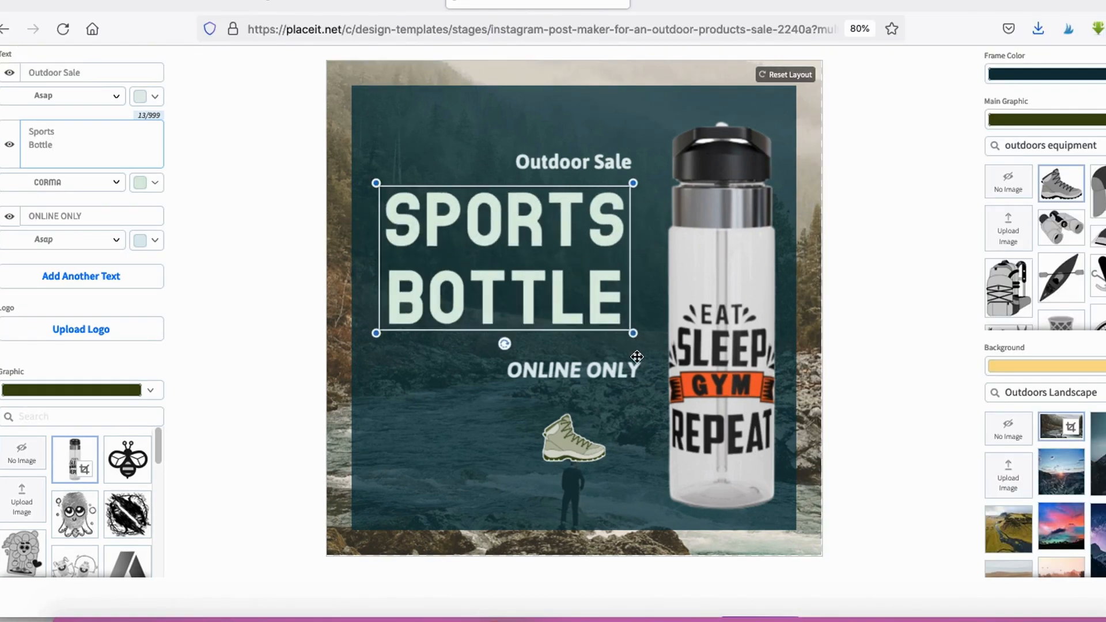
left_click_drag(637, 360, 655, 378)
left_click_drag(562, 295, 551, 301)
left_click(573, 167)
left_click(175, 101)
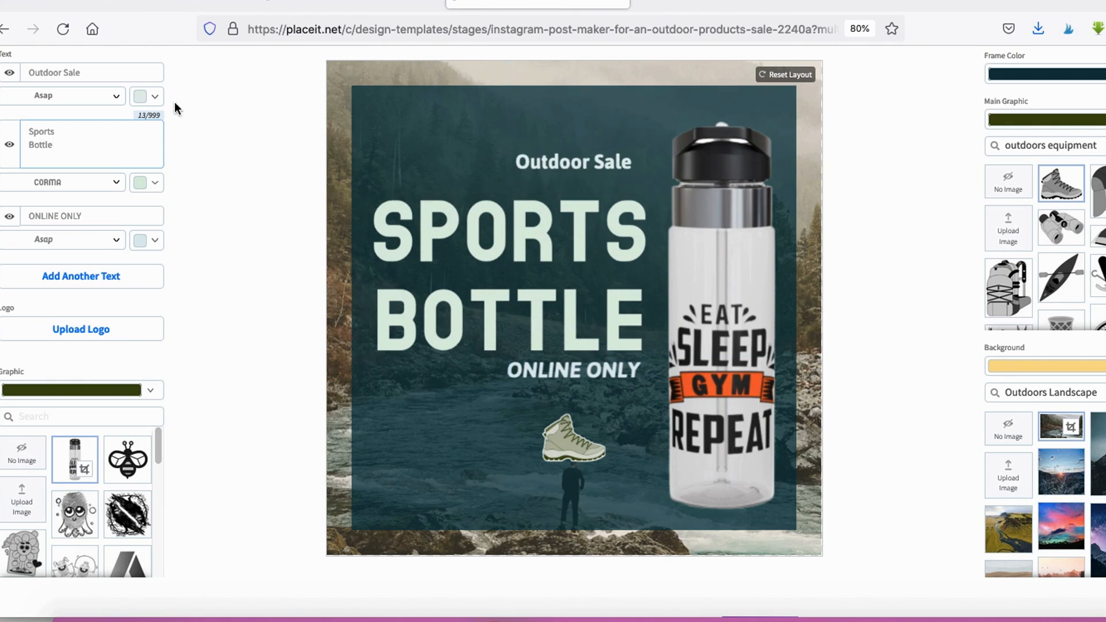
Change the line above the headline to "Limited Time Only!" and enlarge it directly above the headline.
left_click(88, 72)
triple_click(72, 80)
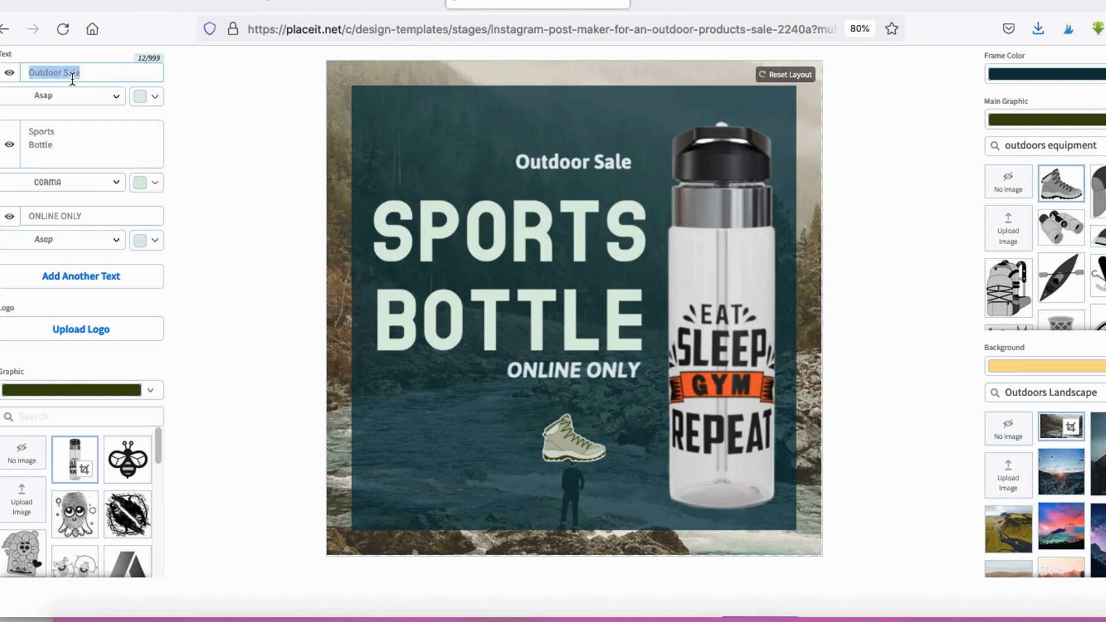
type("Limited")
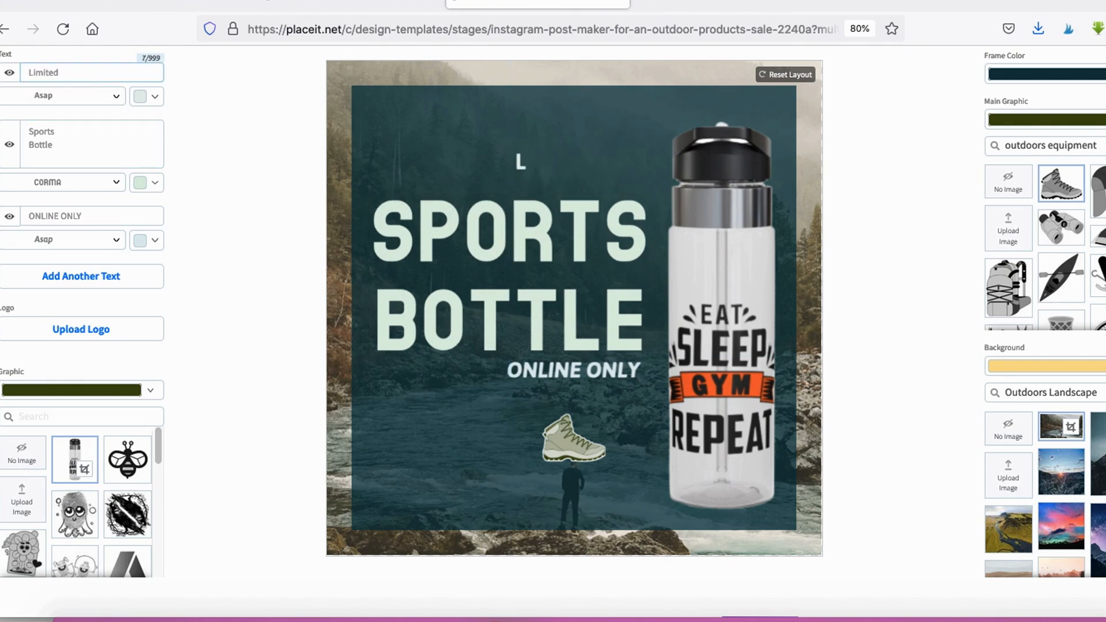
type(" Time Only!")
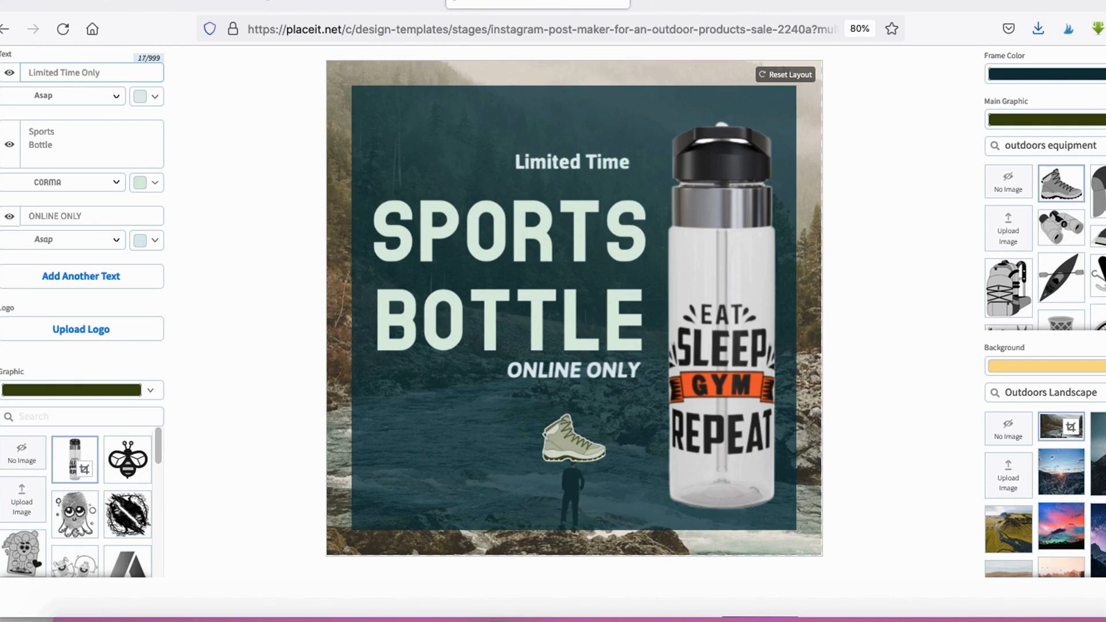
left_click(548, 150)
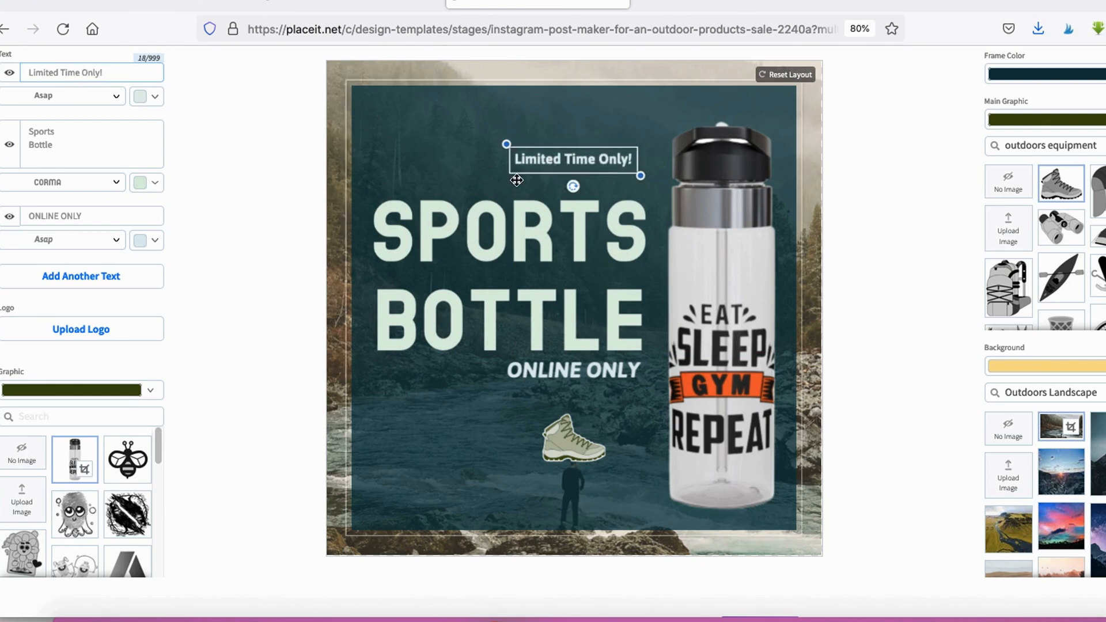
left_click_drag(507, 140, 513, 174)
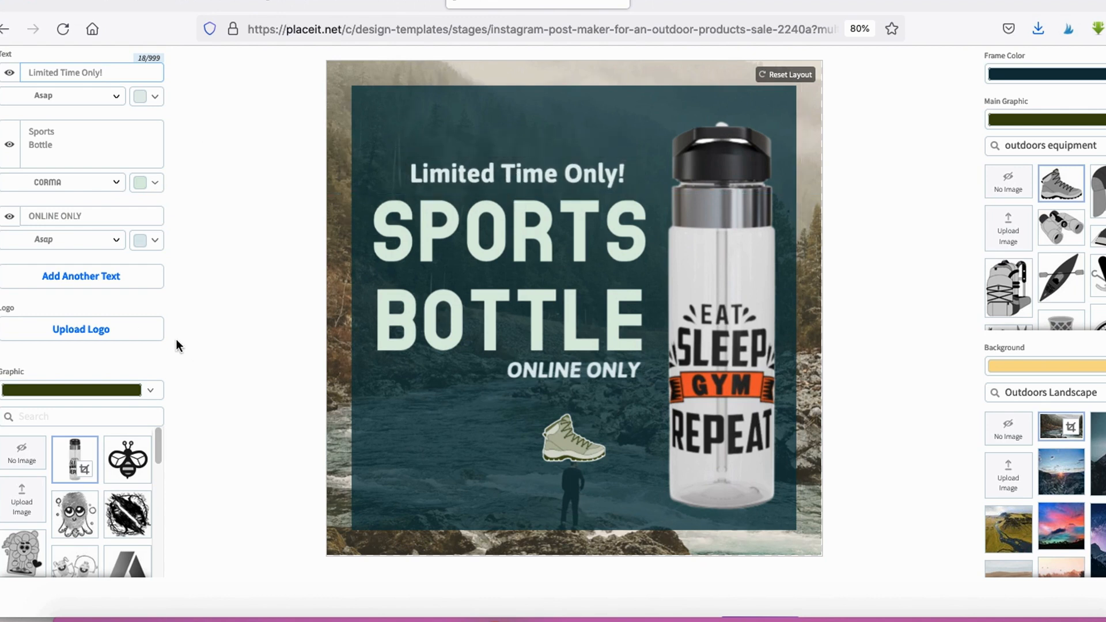
Change the line below the headline to "Free Shipping", enlarge it and place it under the headline's right part.
left_click(97, 215)
key("ctrl+a")
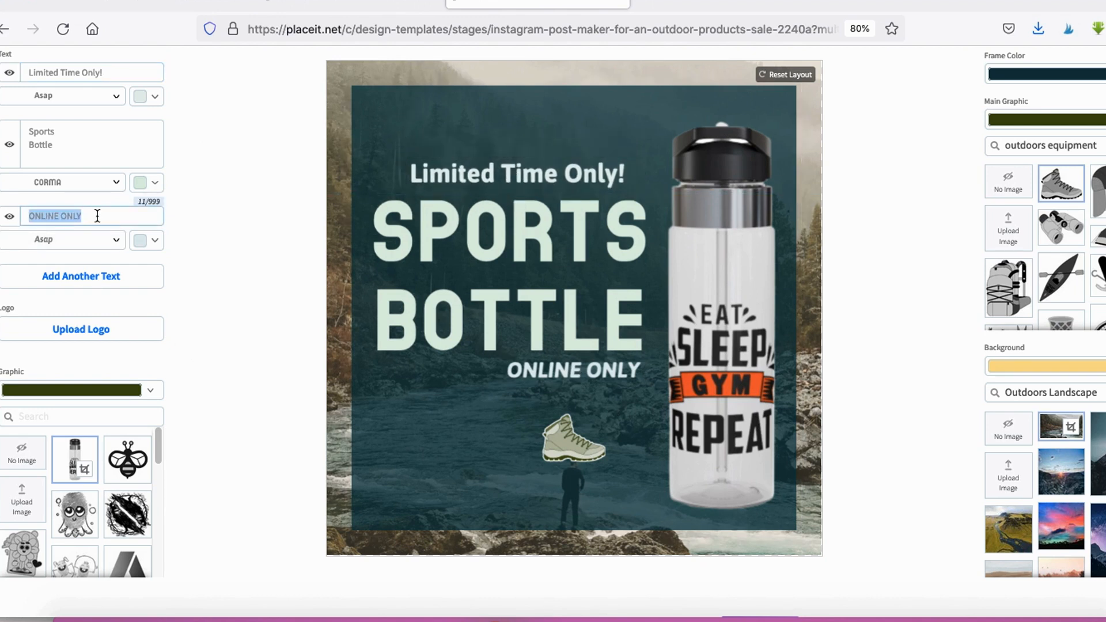
type("Free Shi")
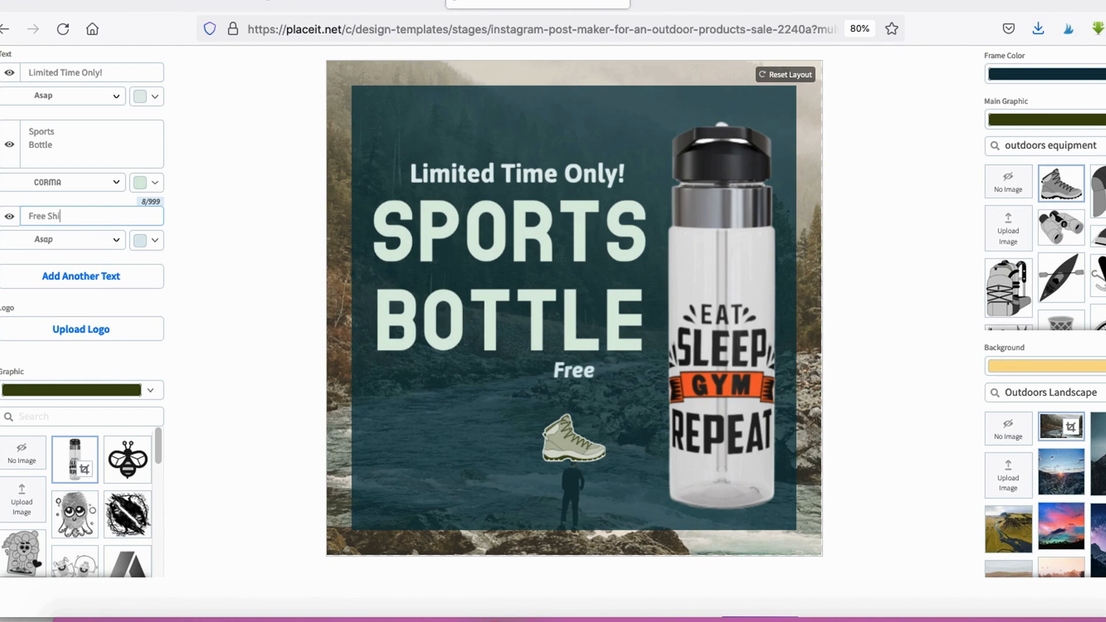
type("pping")
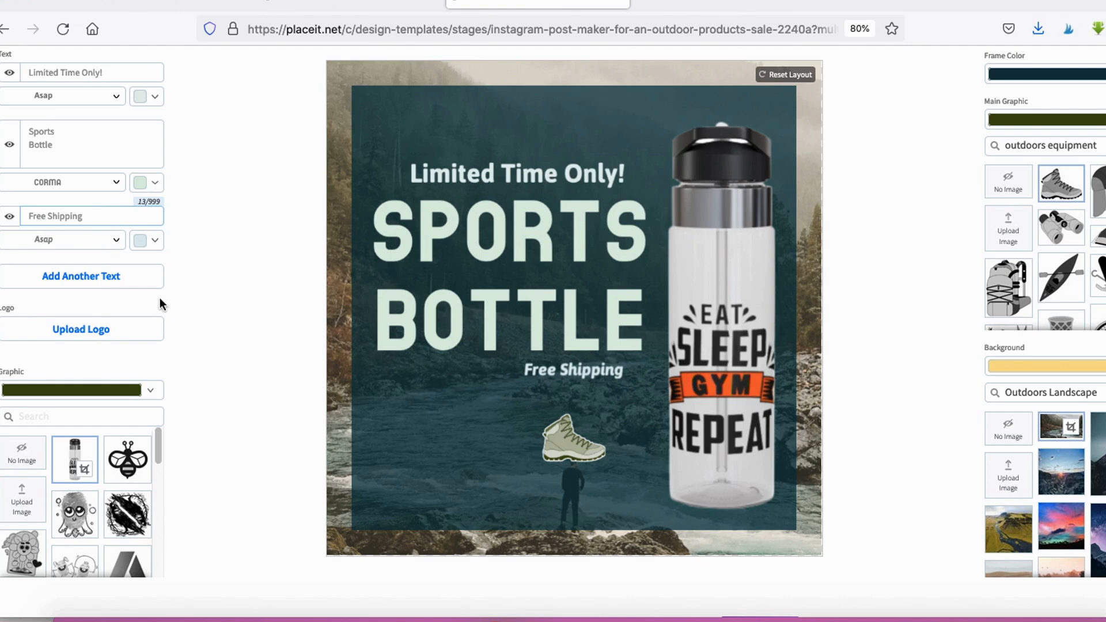
left_click(544, 367)
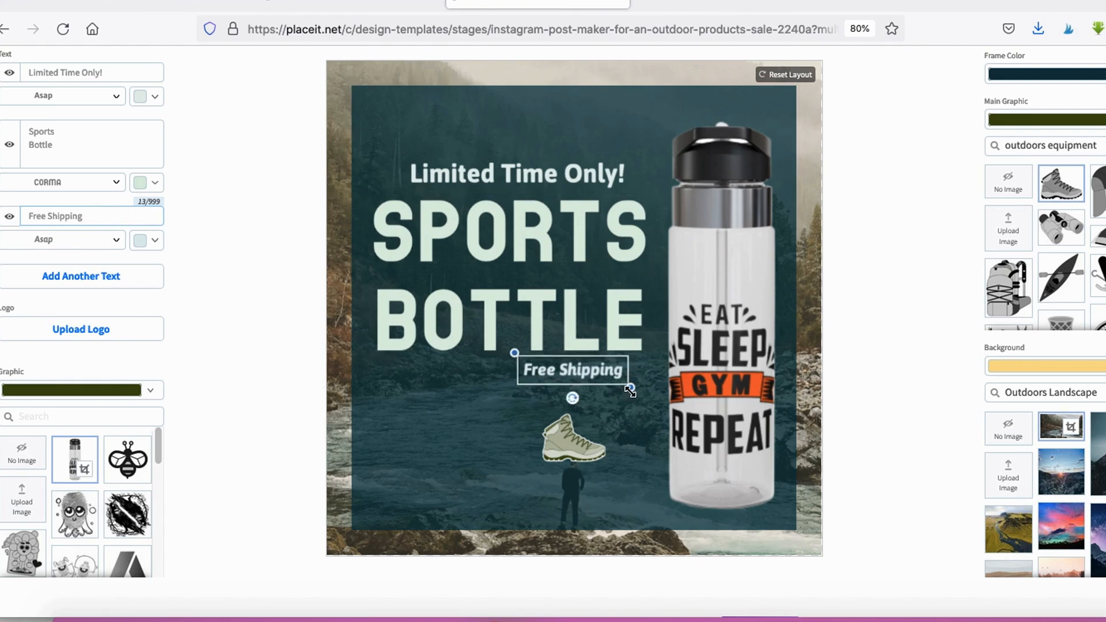
left_click_drag(631, 387, 679, 421)
left_click_drag(595, 390, 562, 390)
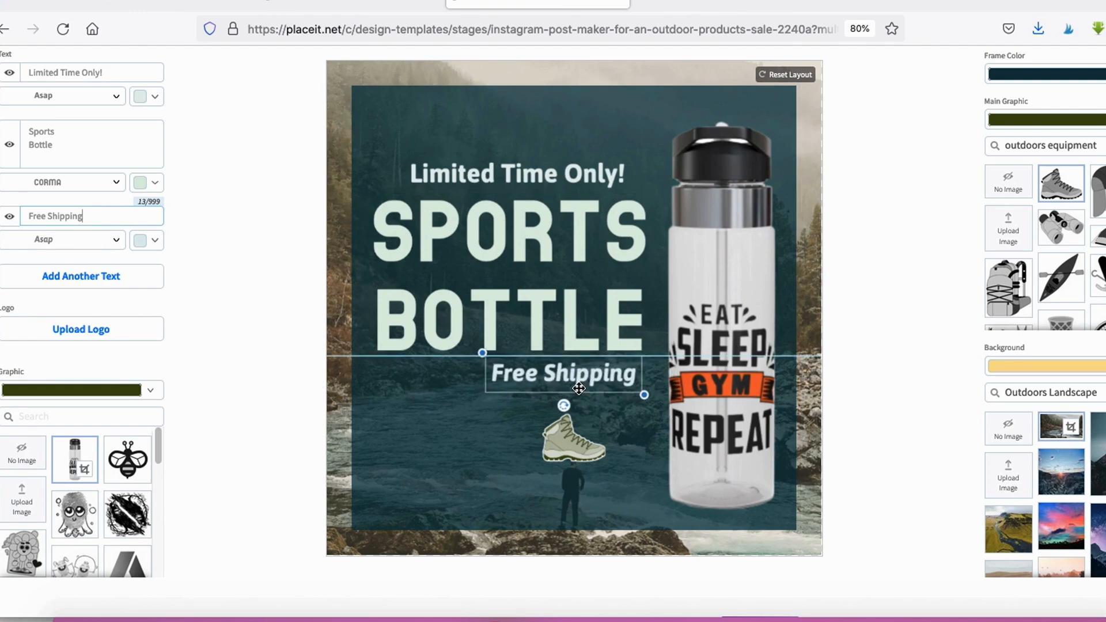
left_click(876, 440)
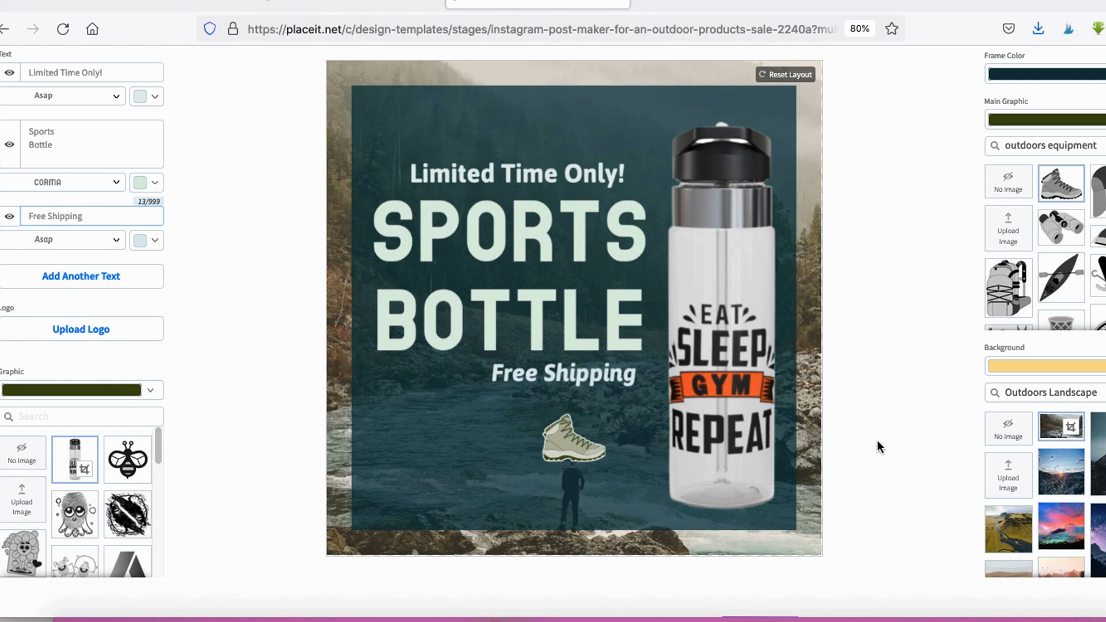
Remove the hiking boot from the design by setting the main graphic to no image.
left_click(573, 438)
left_click(960, 467)
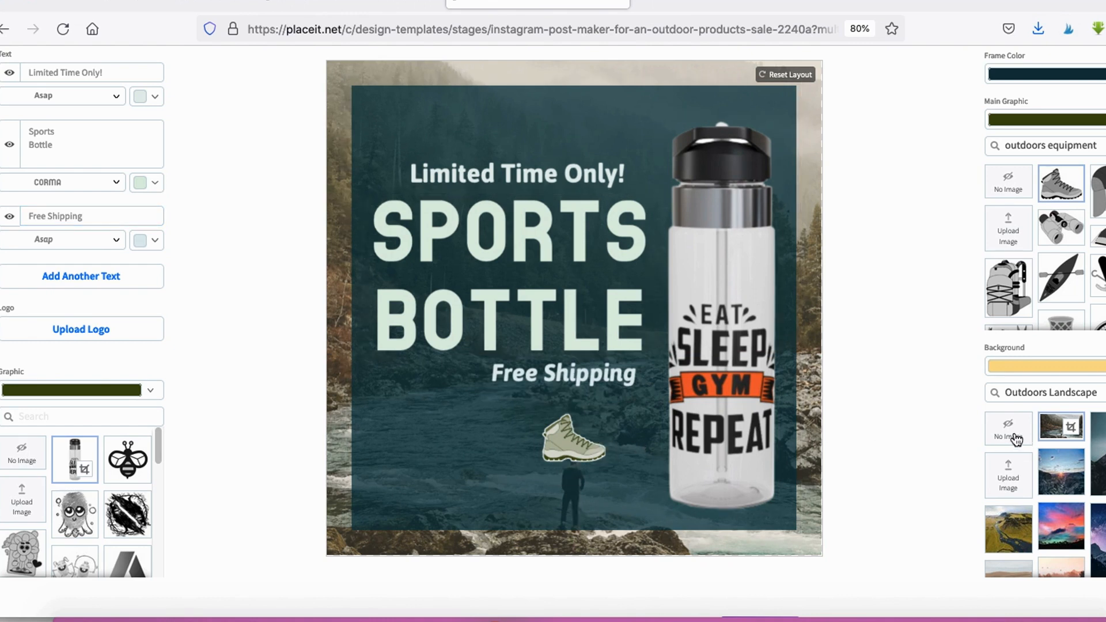
left_click(1017, 189)
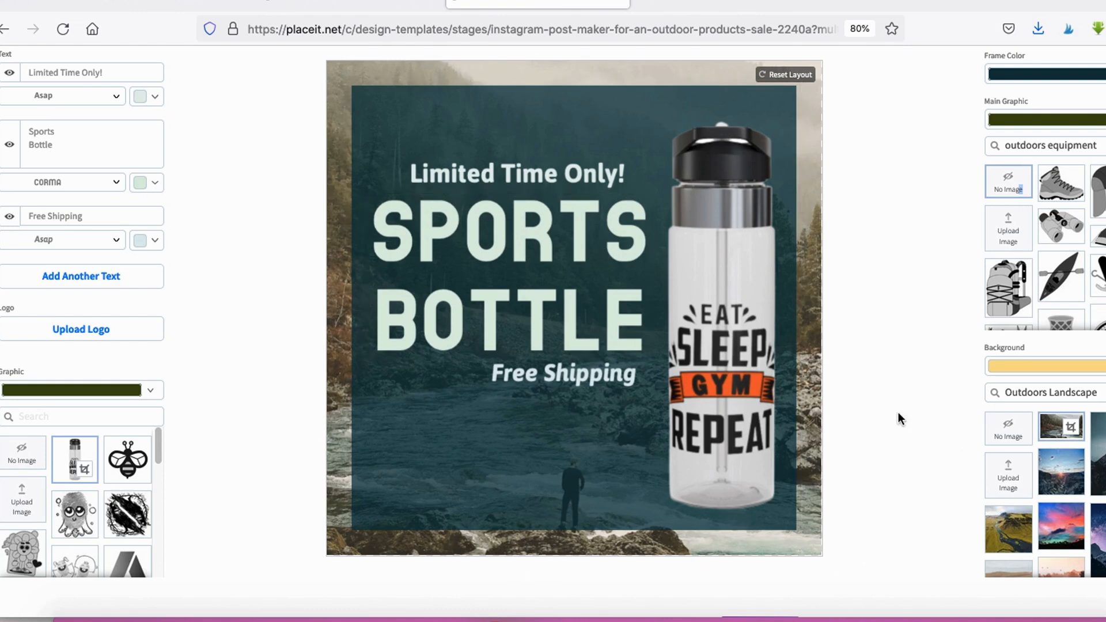
Search the background images for "fitness" and apply the photo of a barbell on a gym floor.
scroll(910, 495, "down", 1)
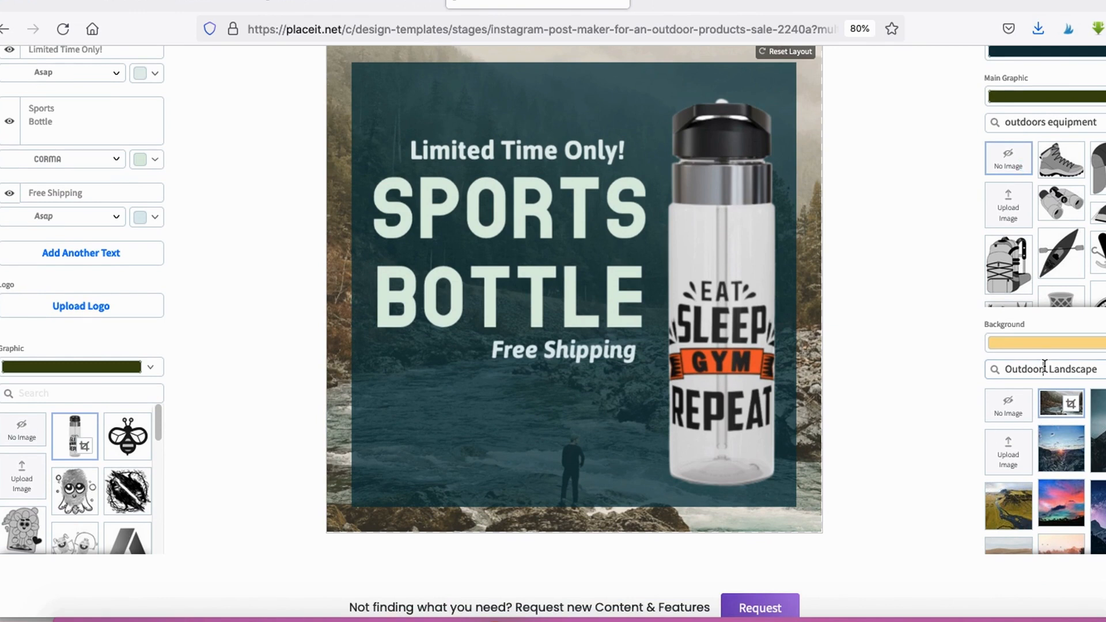
triple_click(1046, 367)
type("fitness")
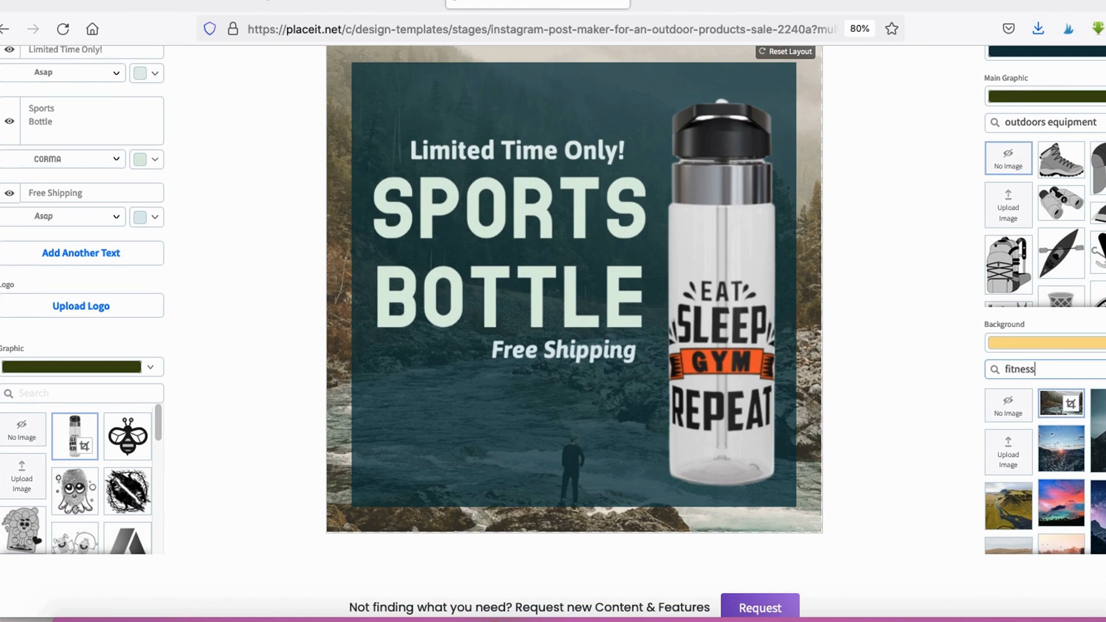
scroll(1037, 259, "down", 5)
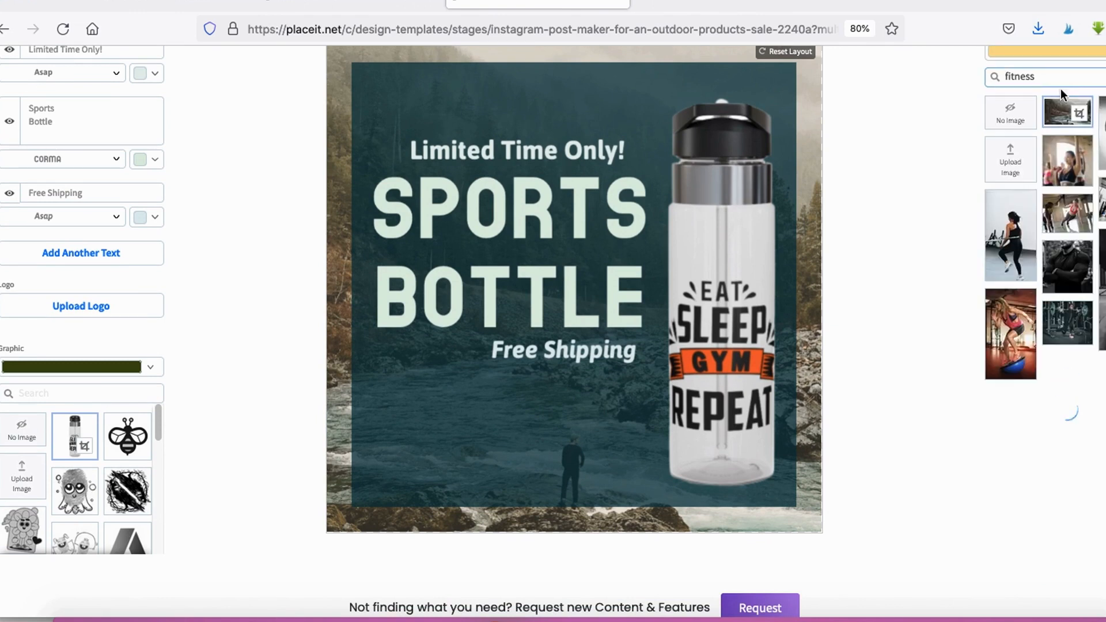
scroll(1081, 276, "down", 2)
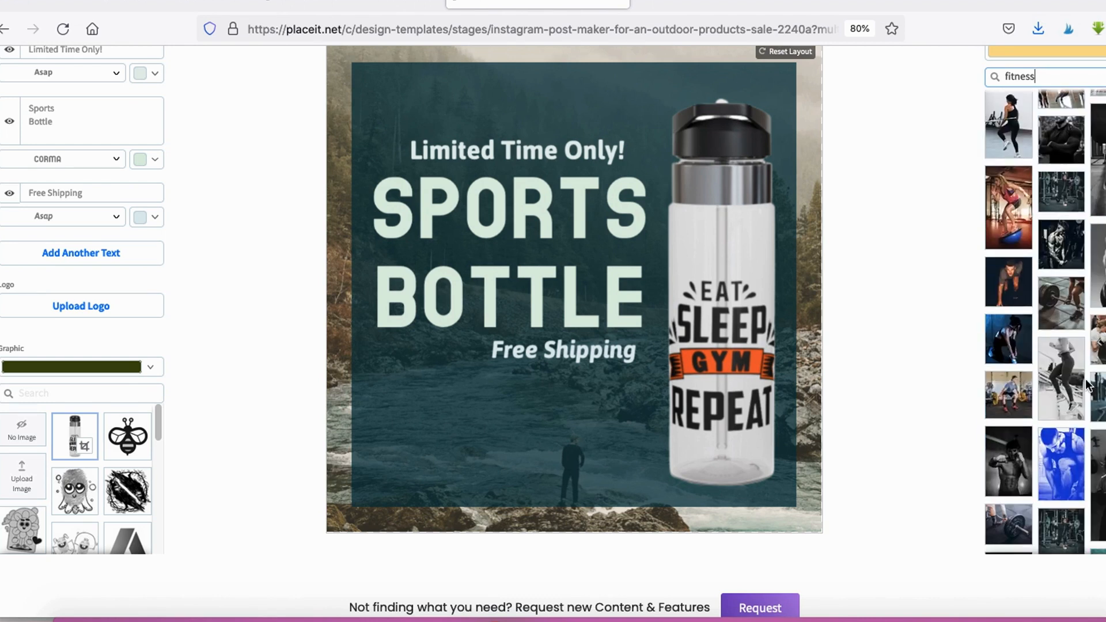
scroll(1089, 398, "down", 2)
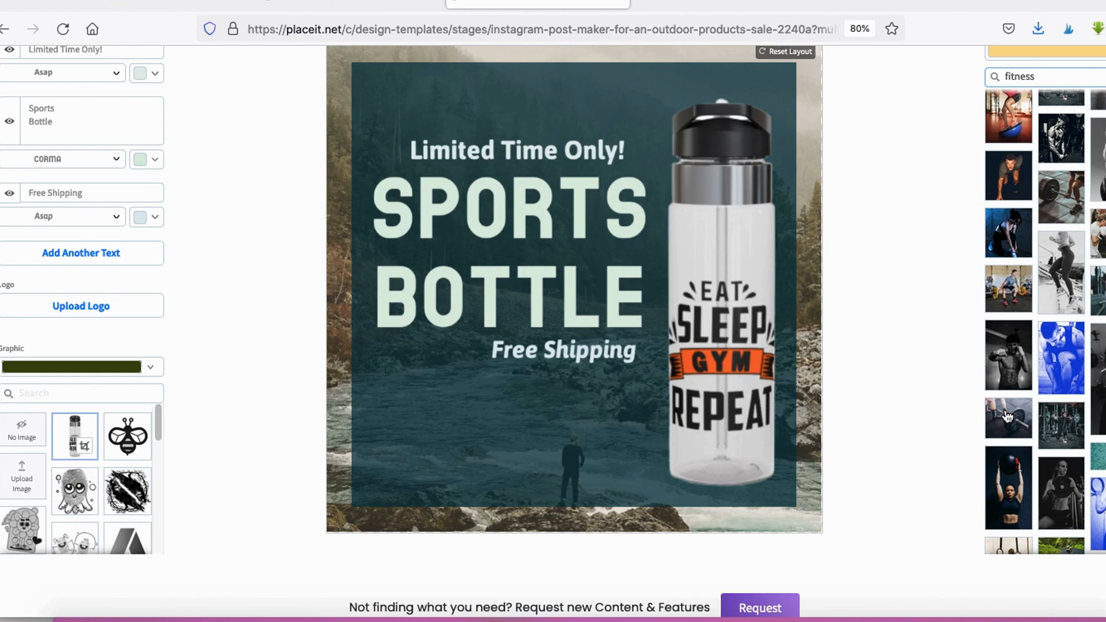
left_click(1072, 199)
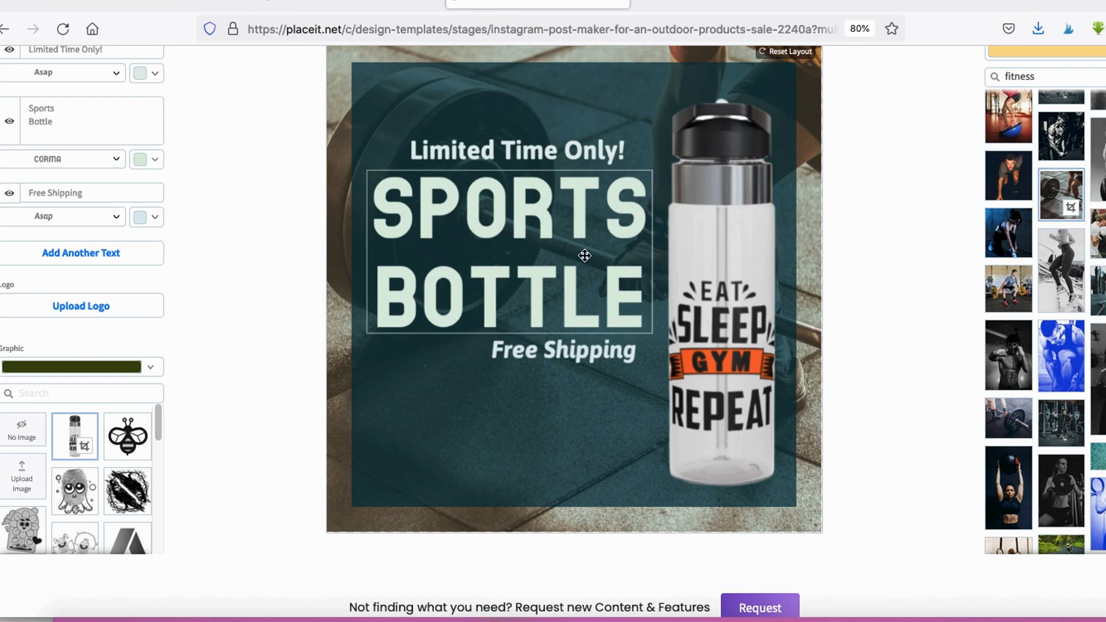
Move the bottle graphic slightly up and enlarge it a little within the frame.
scroll(394, 120, "up", 1)
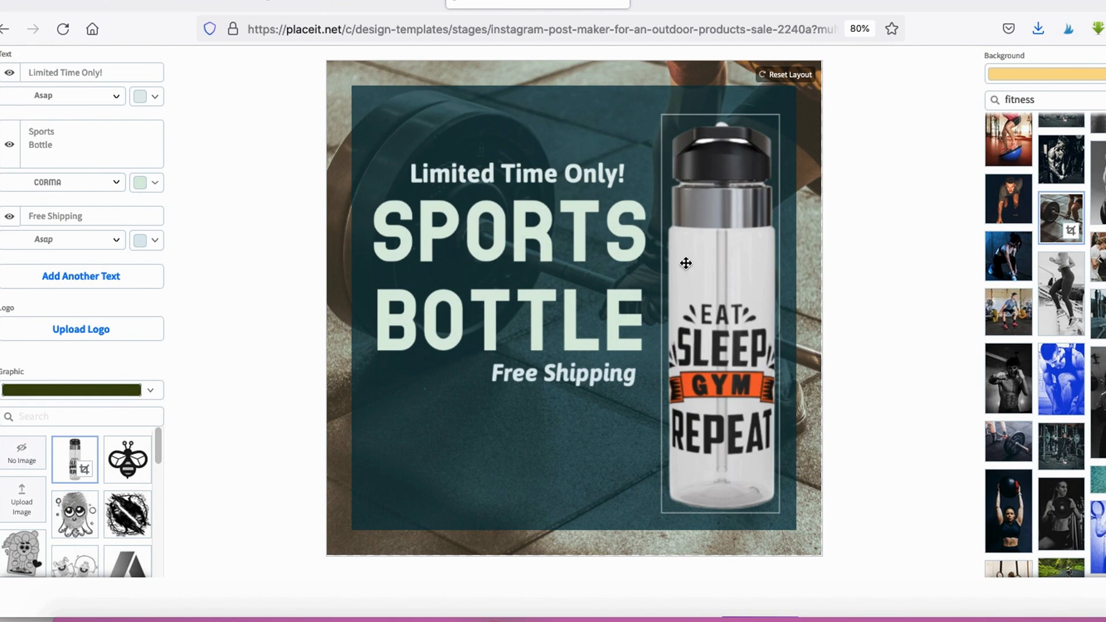
left_click_drag(707, 259, 709, 244)
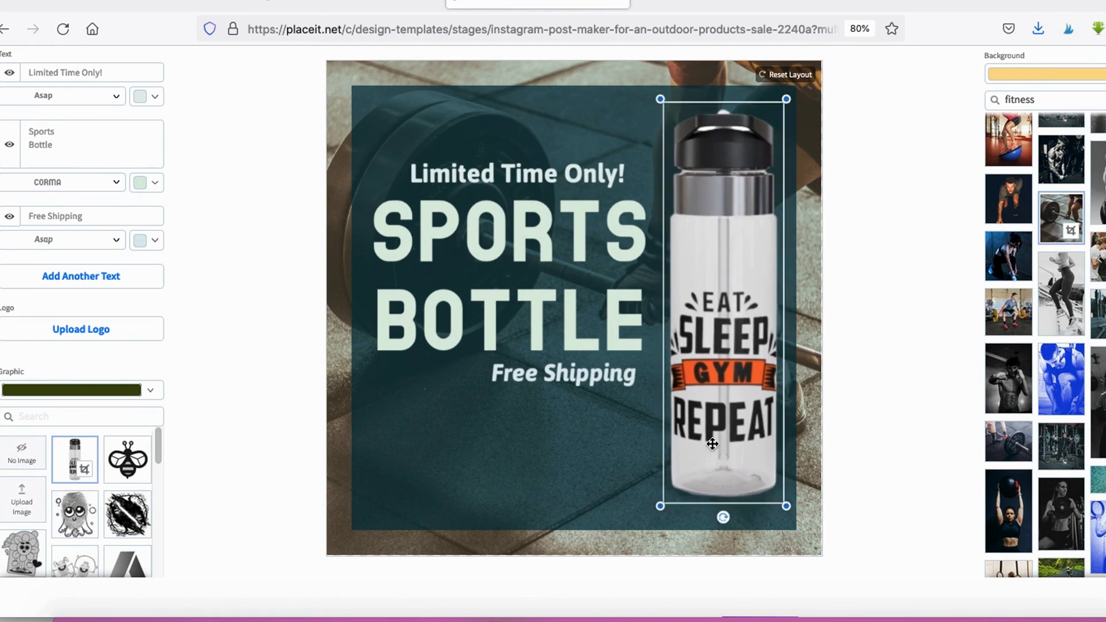
left_click_drag(661, 503, 654, 513)
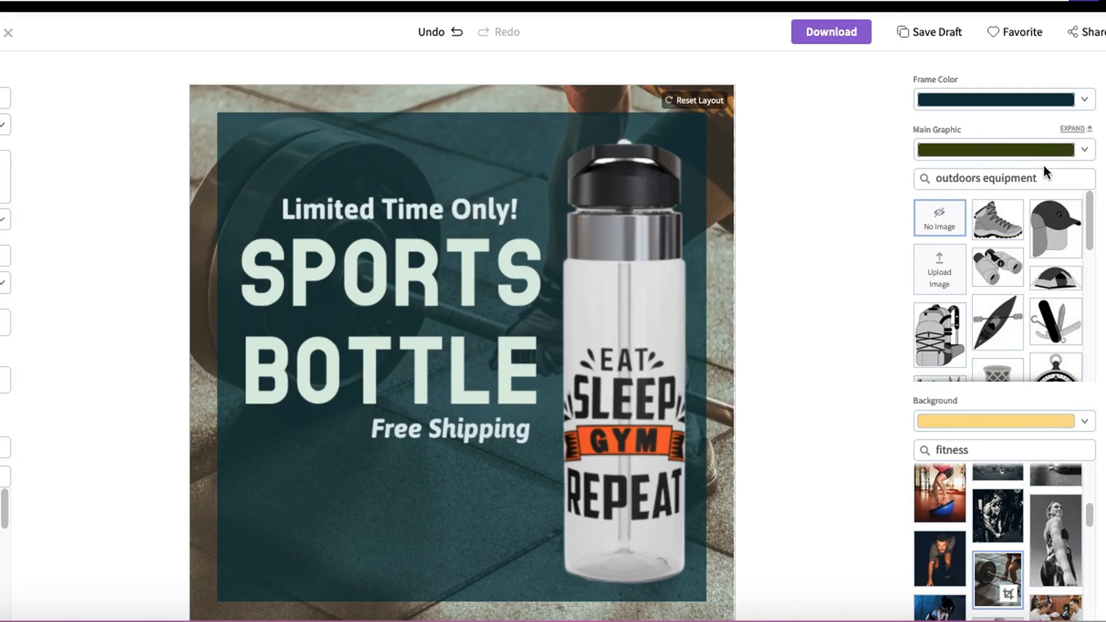
Try a light orange frame color, settle on a stronger orange shade and close the color palette.
left_click(1004, 105)
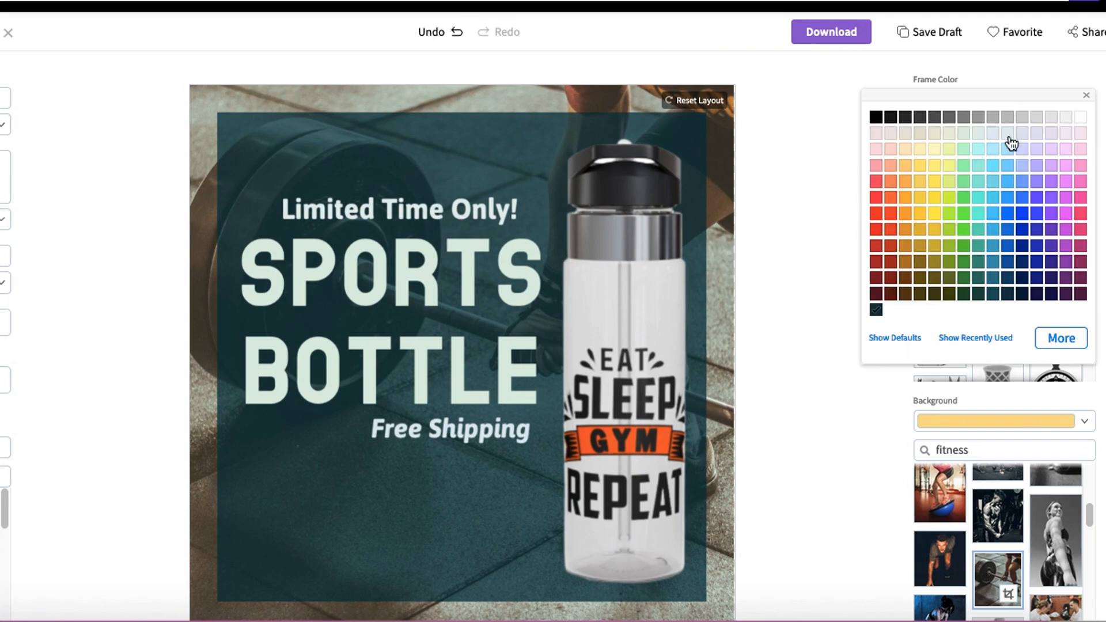
left_click(906, 183)
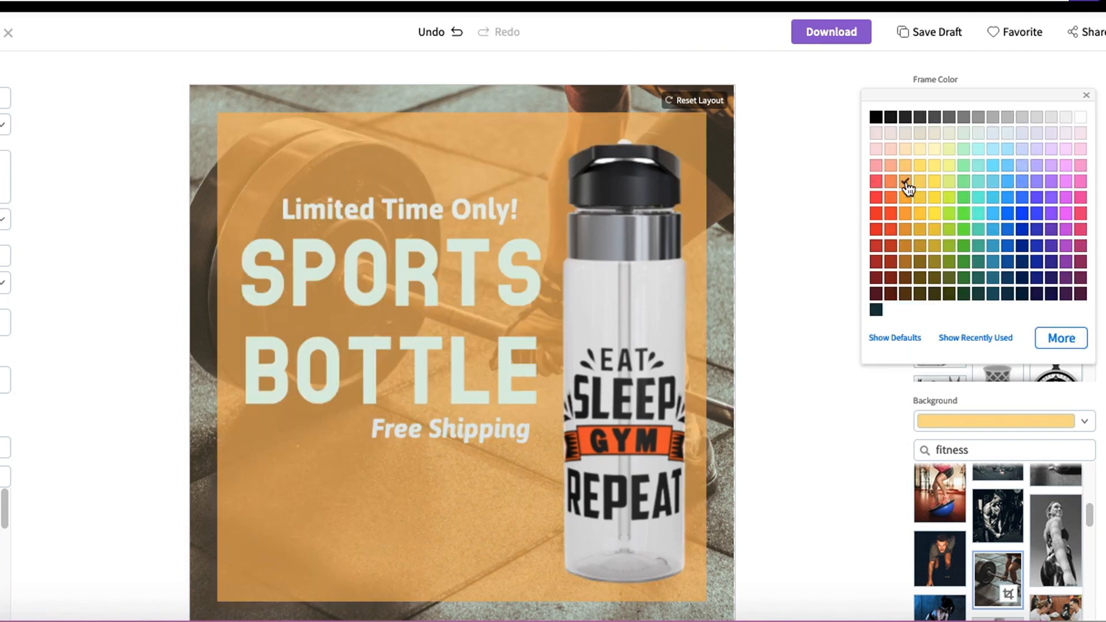
left_click(907, 219)
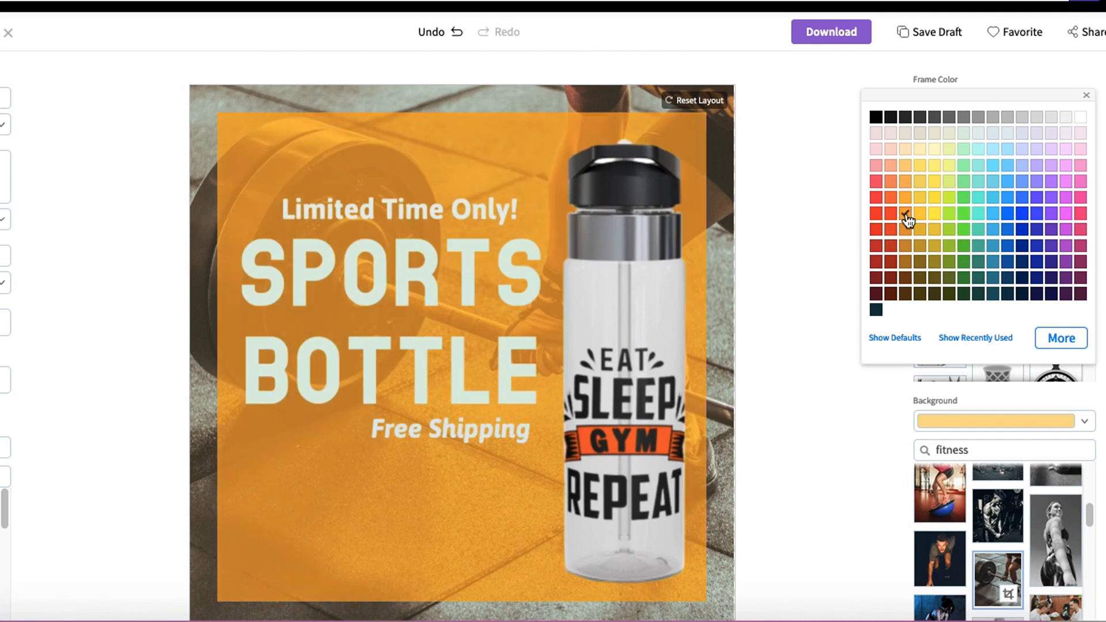
left_click(768, 351)
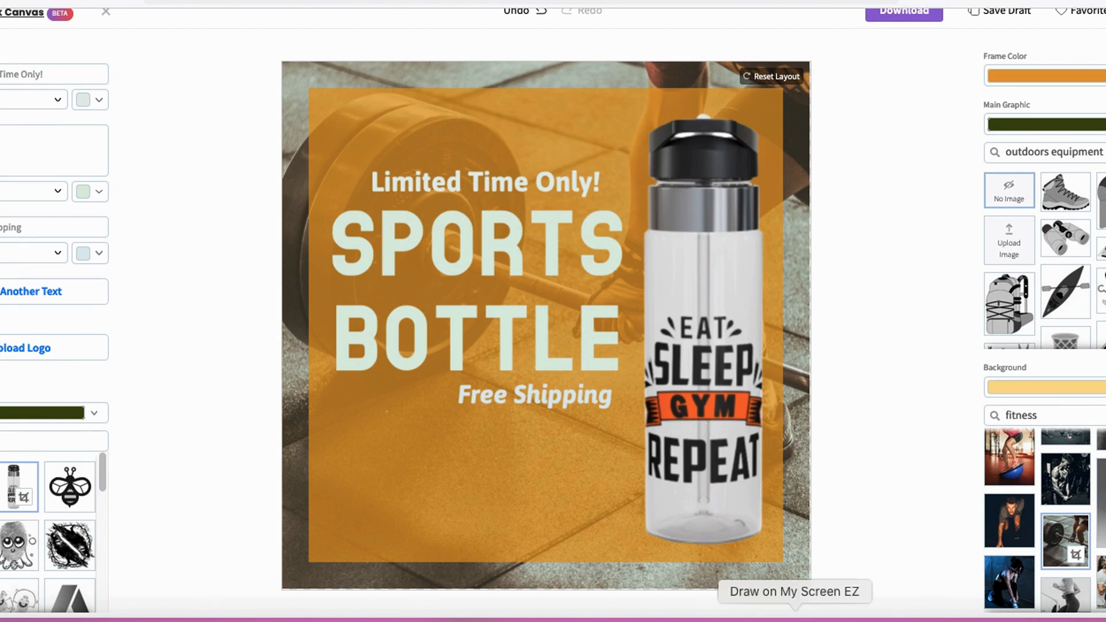
scroll(861, 34, "up", 1)
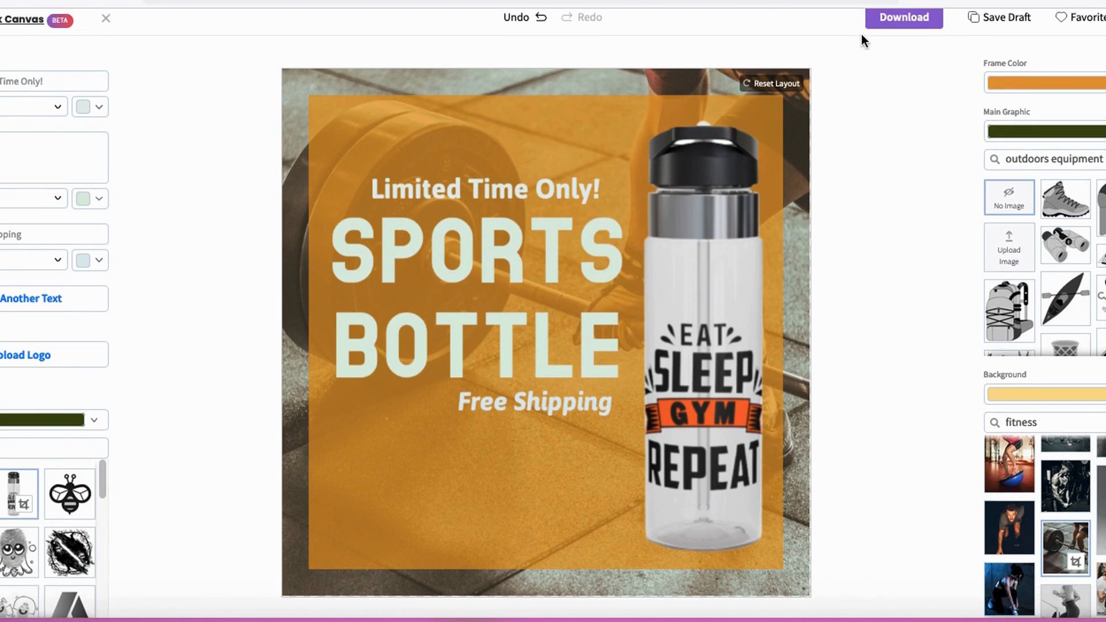
scroll(896, 56, "up", 1)
mouse_move(823, 15)
left_mouse_down()
mouse_move(618, 31)
mouse_move(1074, 90)
mouse_move(980, 84)
left_mouse_up()
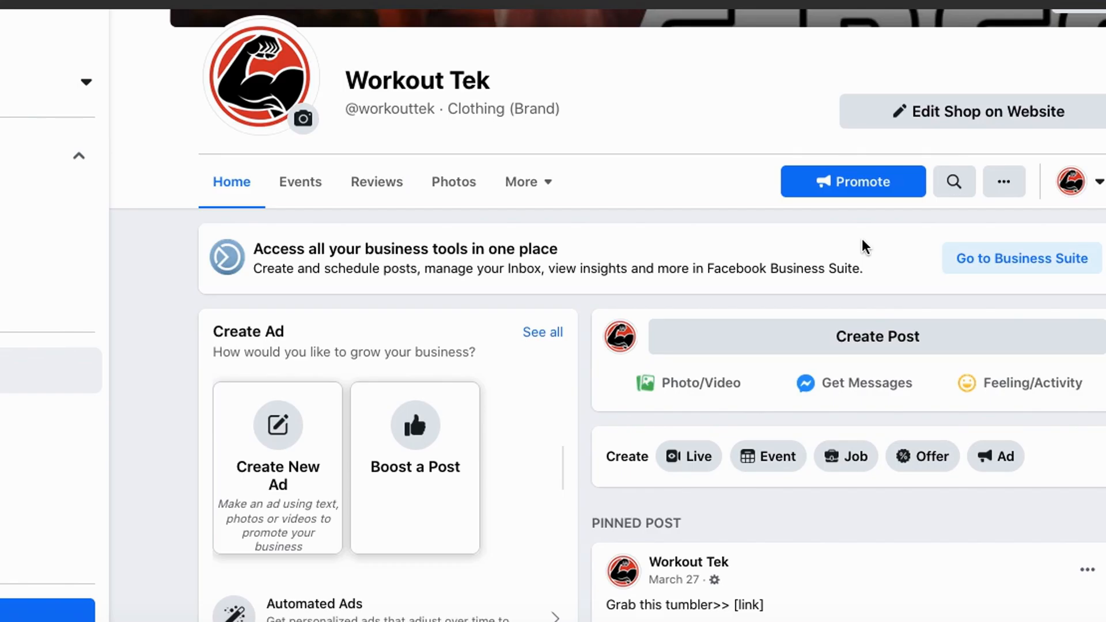
mouse_move(830, 261)
left_mouse_down()
mouse_move(965, 379)
mouse_move(790, 303)
left_mouse_up()
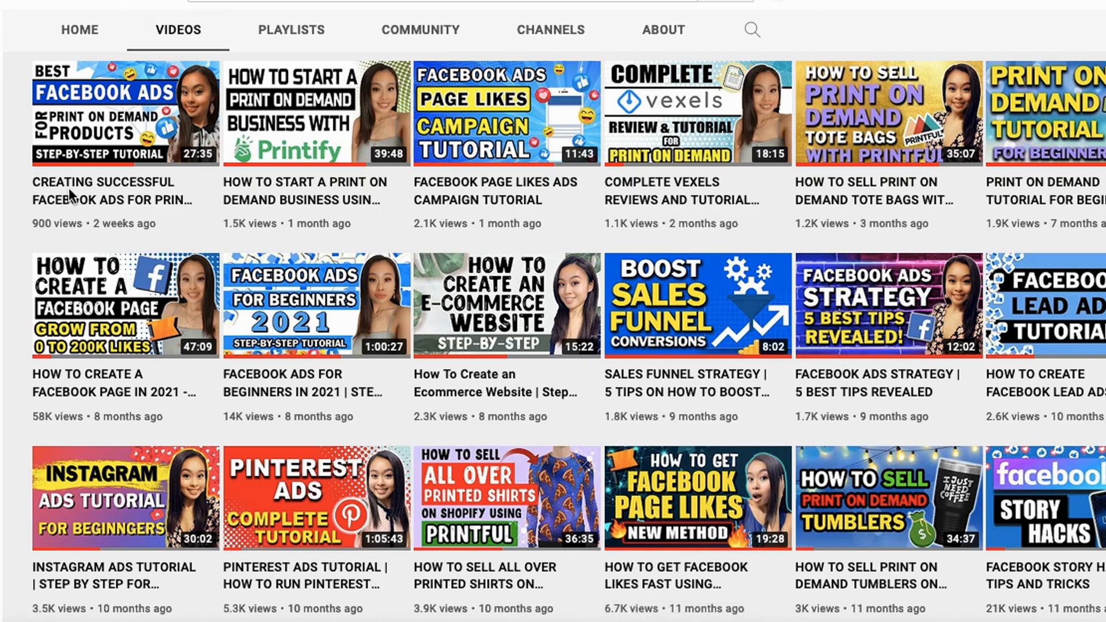
mouse_move(75, 234)
left_mouse_down()
mouse_move(22, 235)
mouse_move(36, 348)
mouse_move(59, 420)
mouse_move(200, 406)
mouse_move(210, 267)
mouse_move(178, 242)
mouse_move(28, 239)
left_mouse_up()
mouse_move(221, 240)
left_mouse_down()
mouse_move(428, 238)
mouse_move(432, 418)
mouse_move(343, 428)
mouse_move(204, 415)
mouse_move(179, 369)
mouse_move(196, 231)
left_mouse_up()
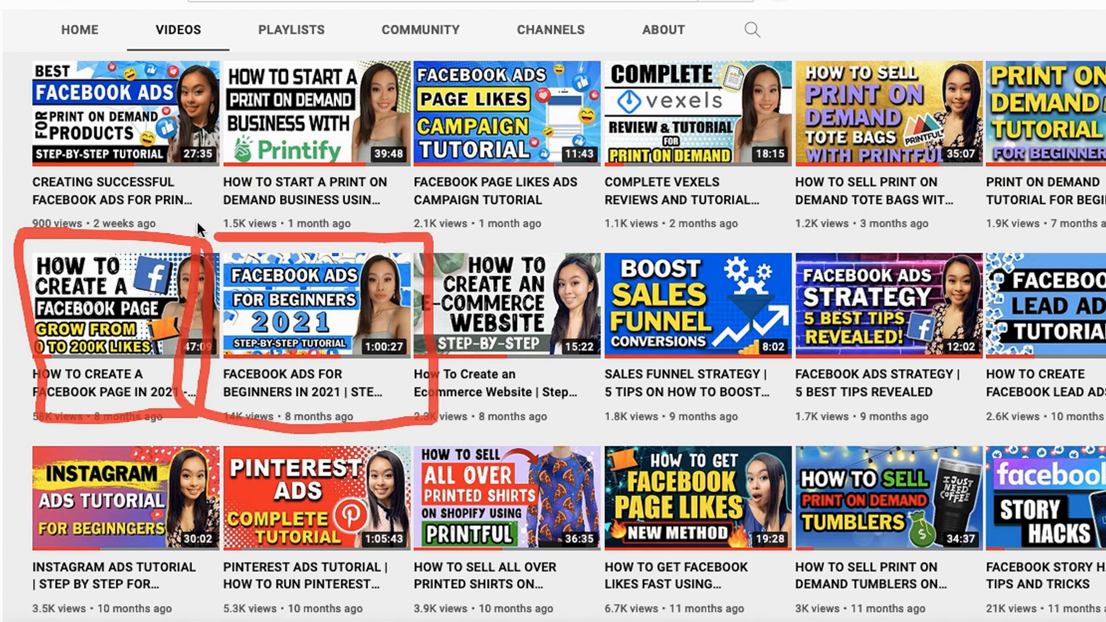
key("Escape")
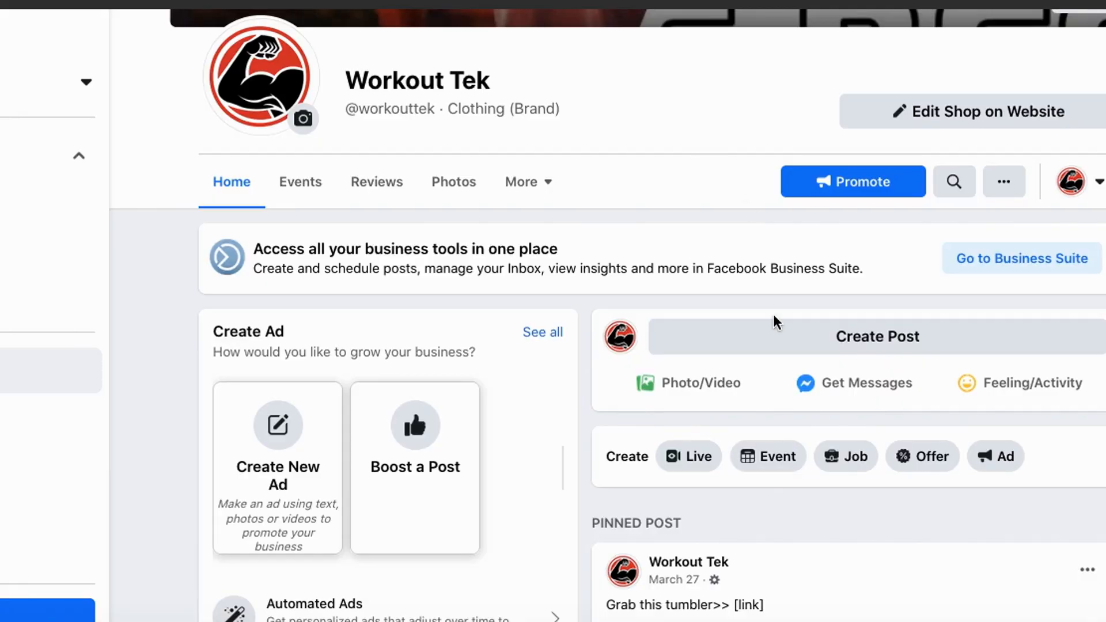
Create a Workout Tek post with the bottle ad image and the text "Do you love to workout? Buy this bottle here>> Free shipping today only!".
left_click(867, 345)
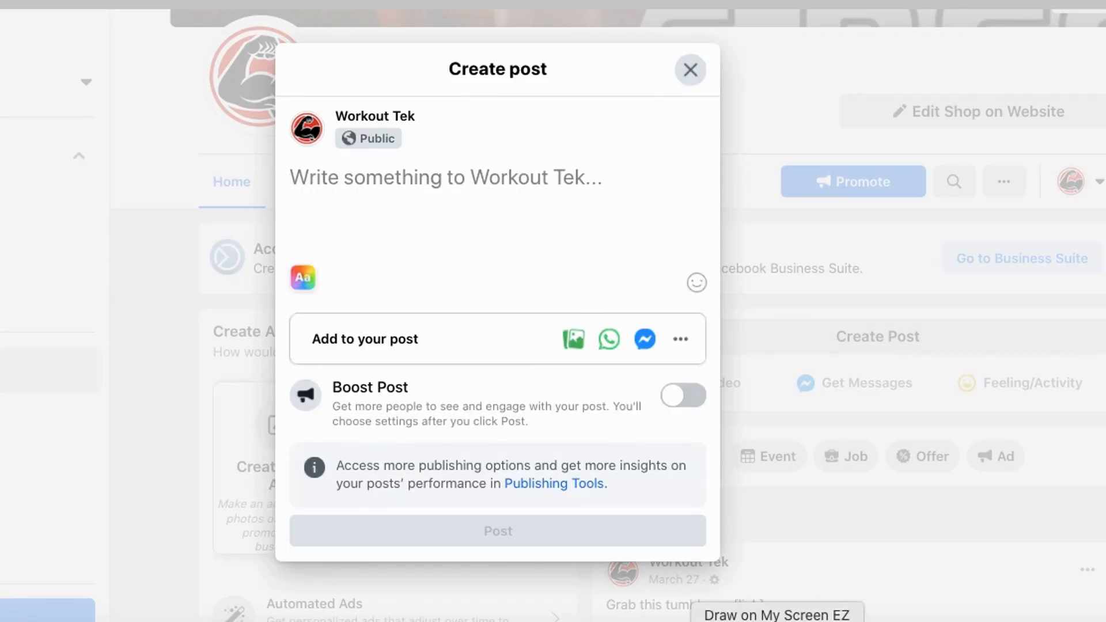
left_click(573, 341)
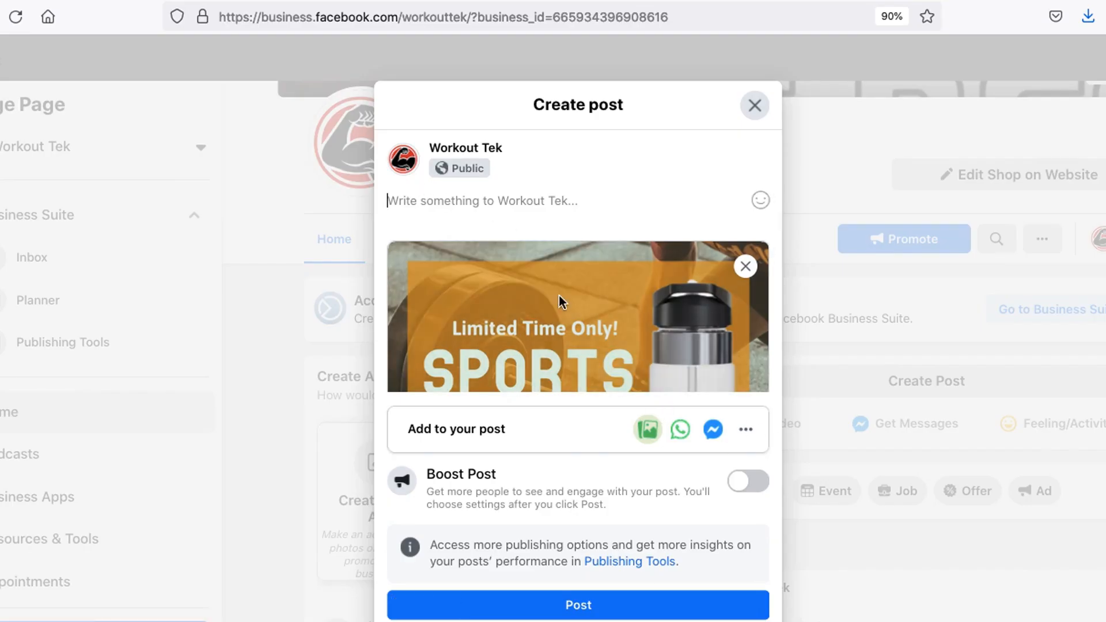
type("Do you love to workout? Buy this bottle here>> Free shipping today only!")
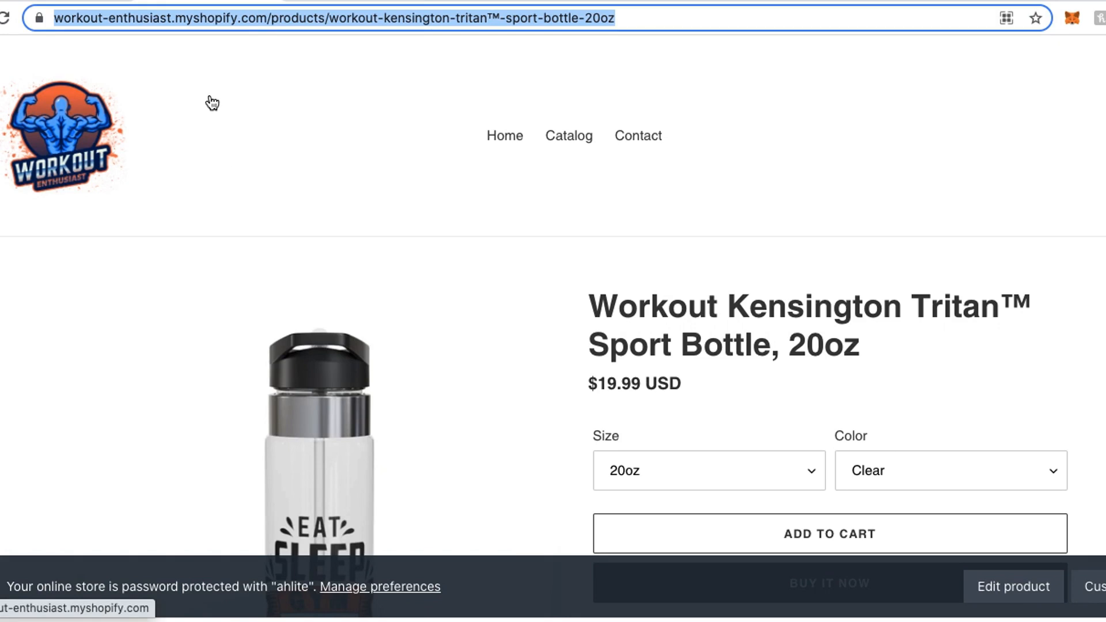
Insert the store's product link for the Kensington Tritan sport bottle after "Buy this bottle here>>" and publish the post.
scroll(638, 411, "down", 1)
scroll(637, 410, "down", 3)
scroll(476, 353, "up", 3)
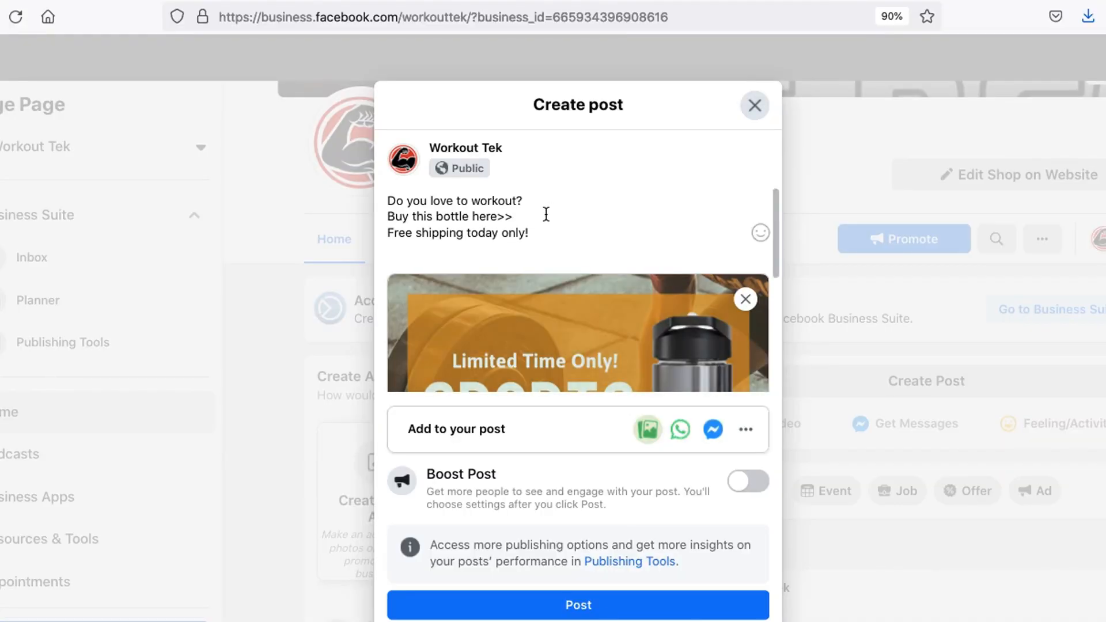
type("https://workout-enthusiast.myshopify.com/products/workout-kensington-tritan%E2%84%A2-sport-bottle-20oz")
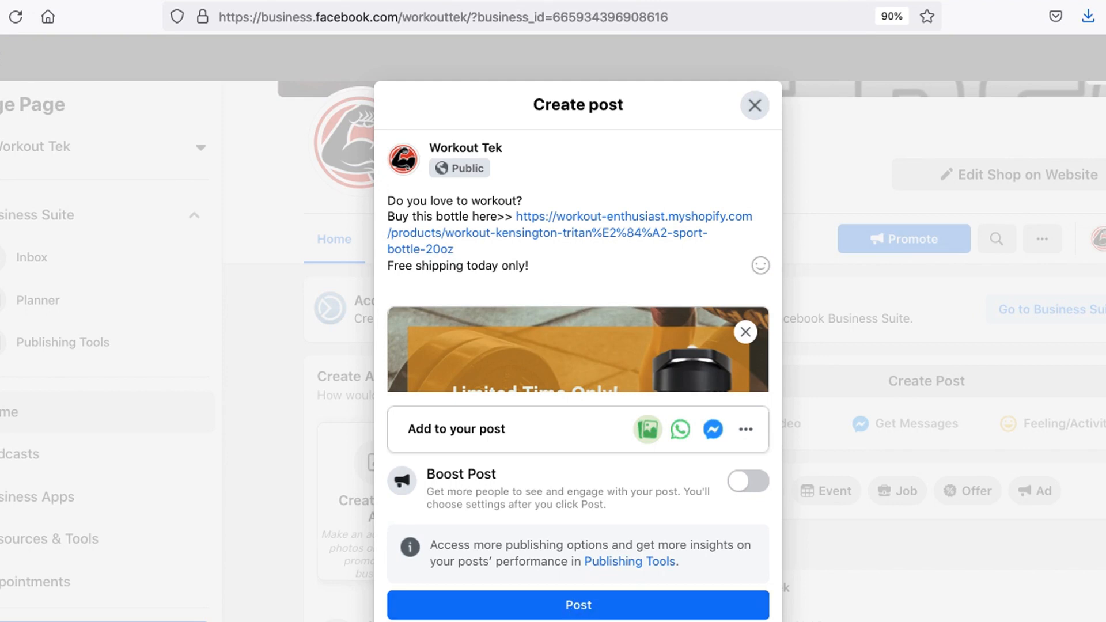
left_click(592, 600)
mouse_move(692, 85)
left_mouse_down()
mouse_move(653, 265)
mouse_move(668, 568)
mouse_move(1103, 579)
mouse_move(1100, 98)
mouse_move(779, 87)
left_mouse_up()
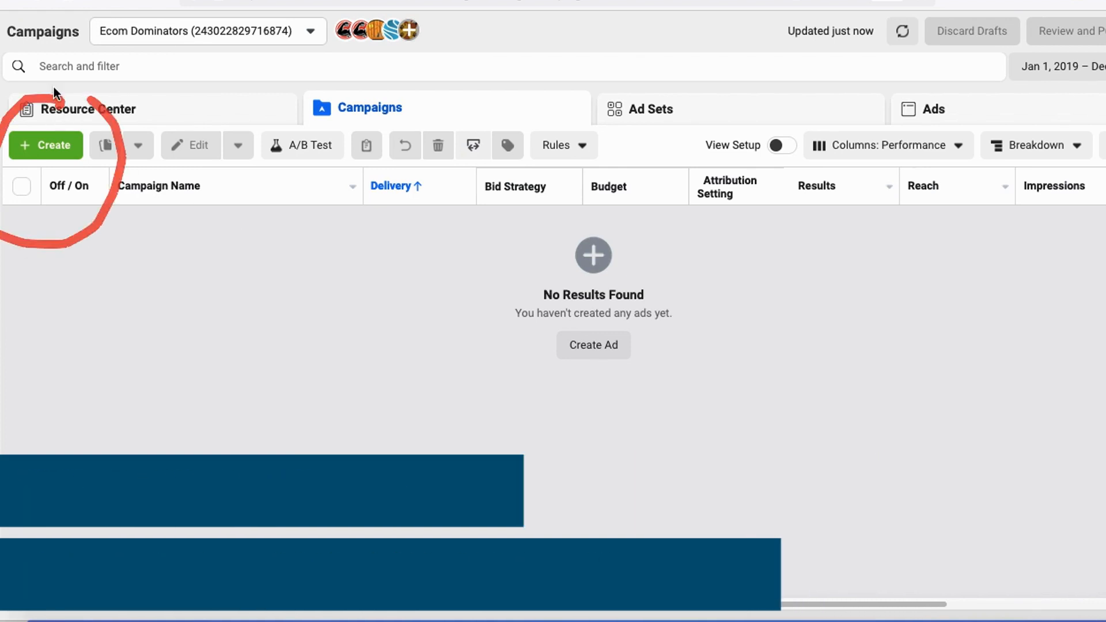
Create a new ad campaign with the Conversions objective and name it "Sports bottle demo".
left_click(34, 151)
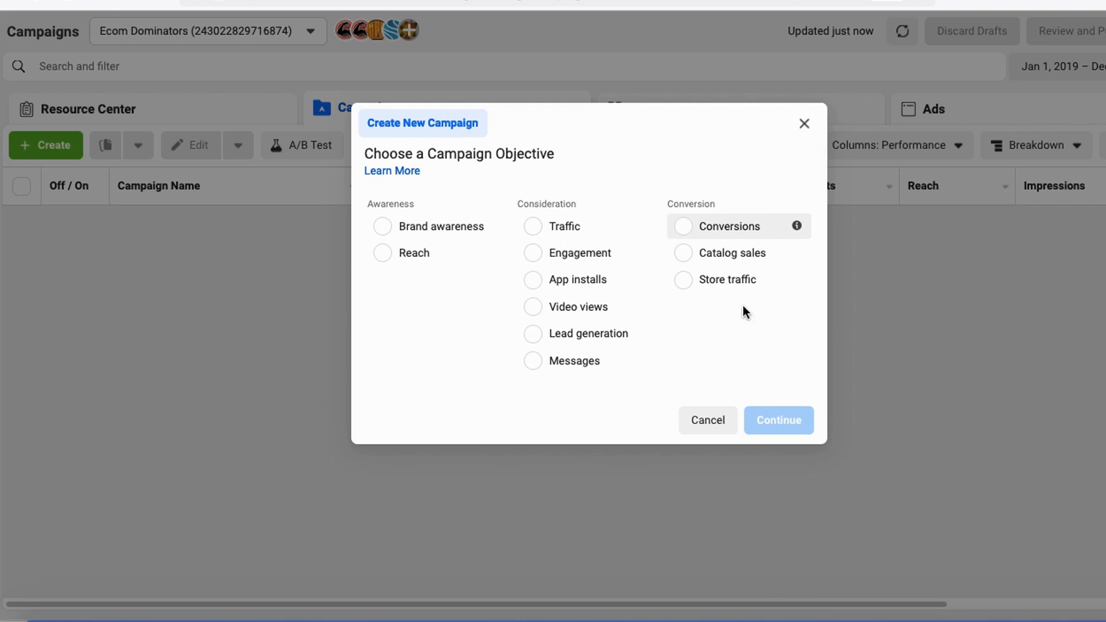
left_click(706, 230)
left_click(651, 510)
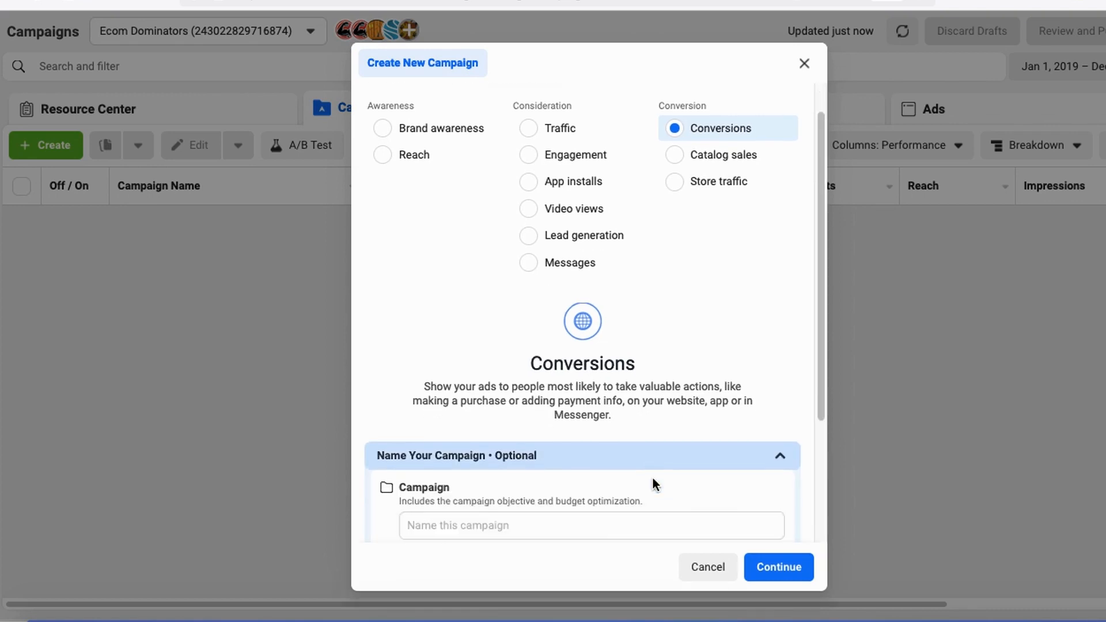
left_click(450, 362)
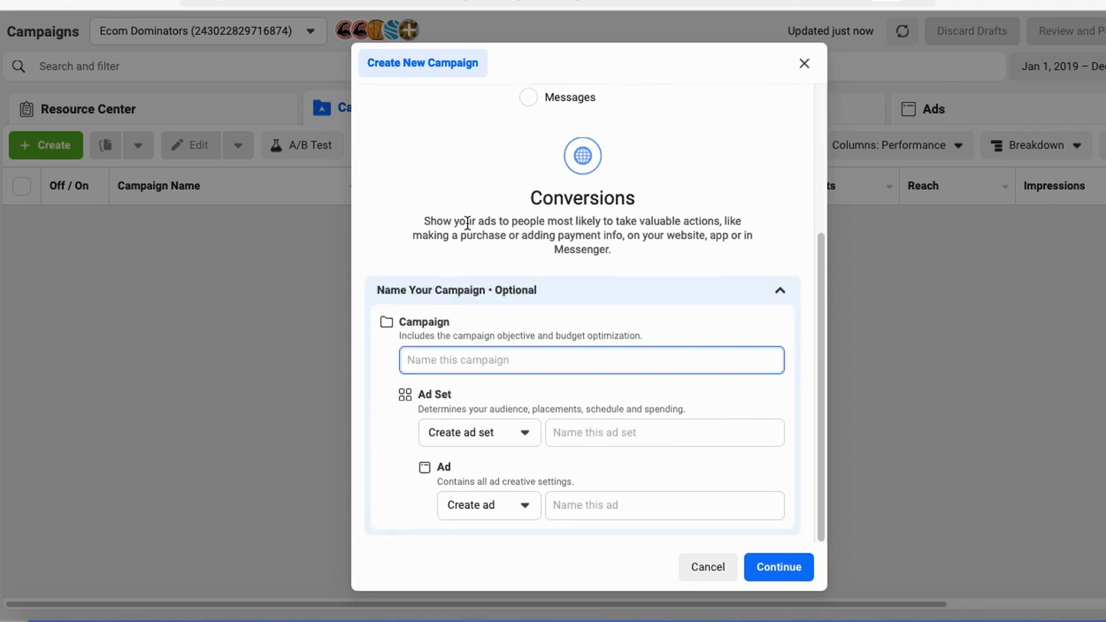
type("Sports bottle demo")
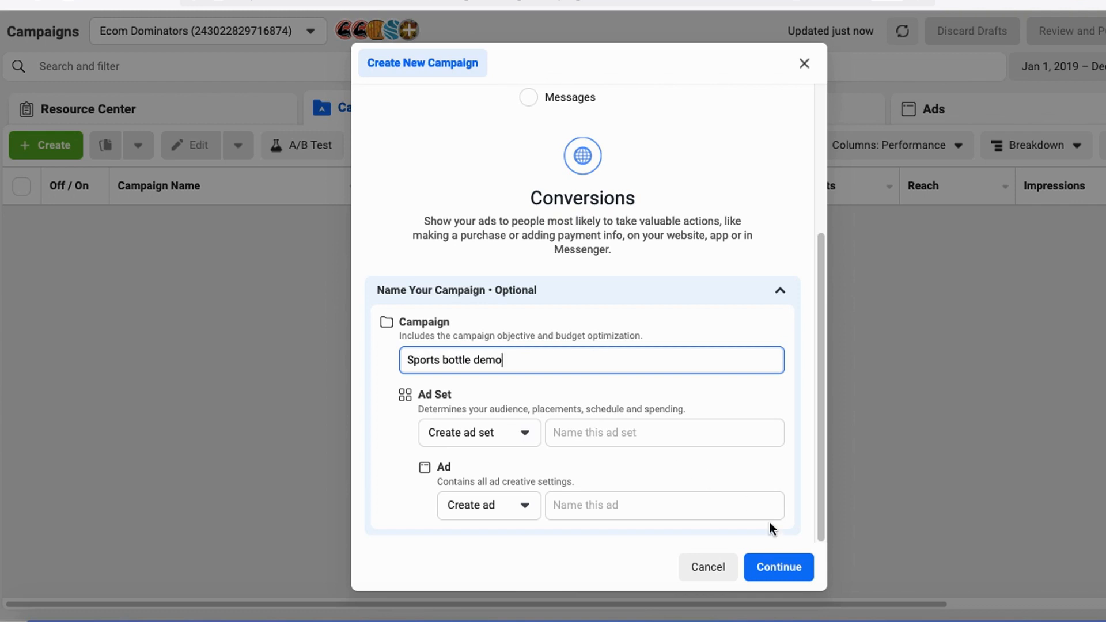
left_click(772, 565)
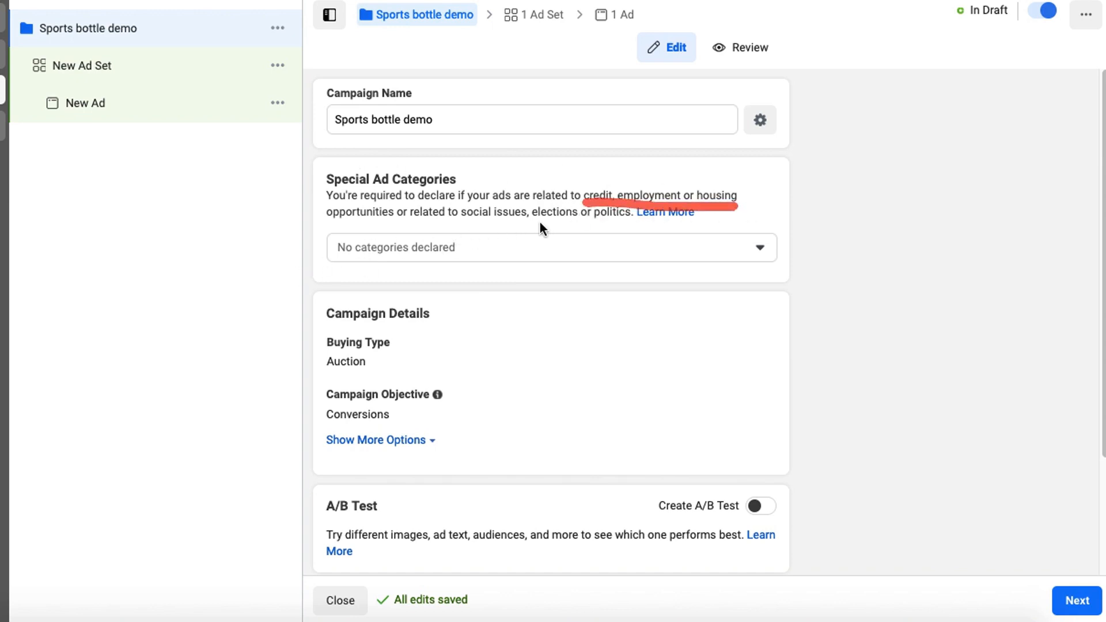
Check the special ad category options, leave no category declared and continue to the ad set settings.
left_click_drag(502, 223, 635, 225)
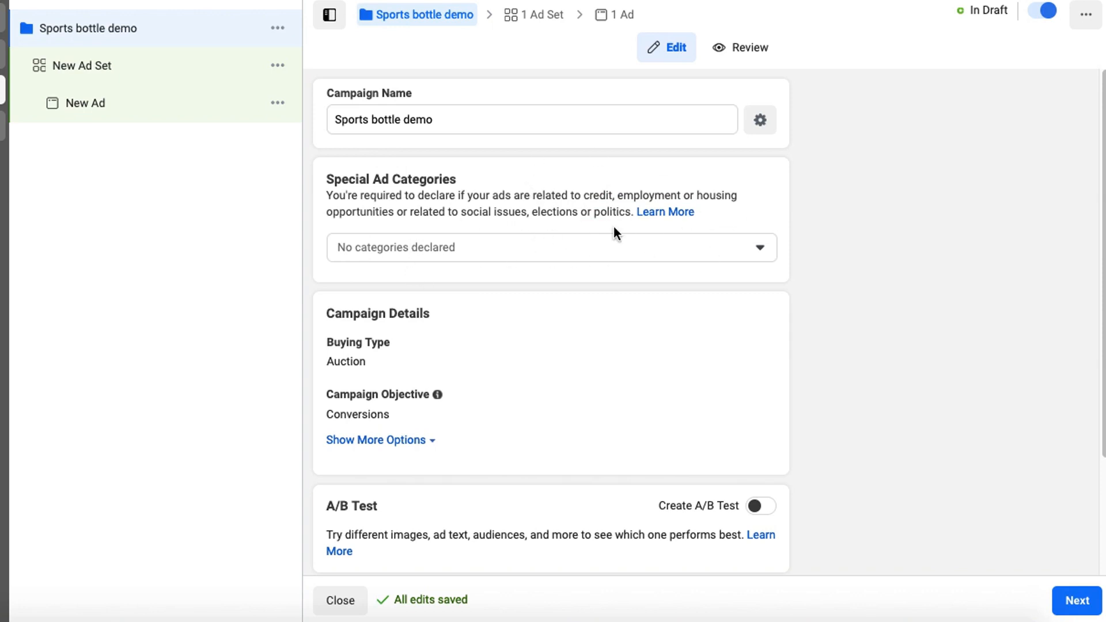
left_click(726, 247)
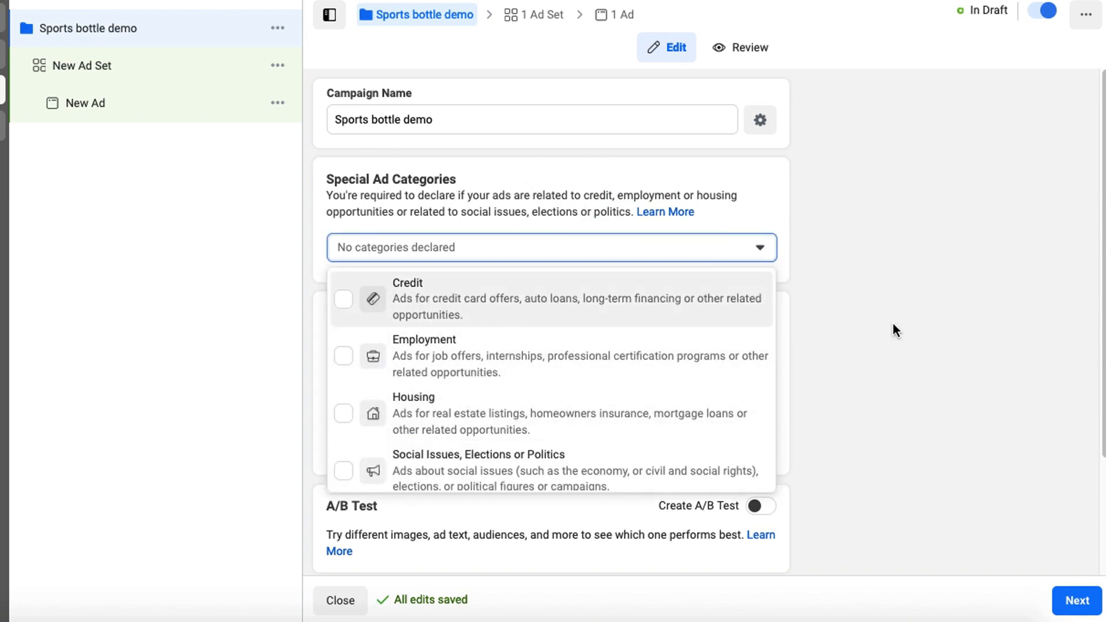
left_click(484, 156)
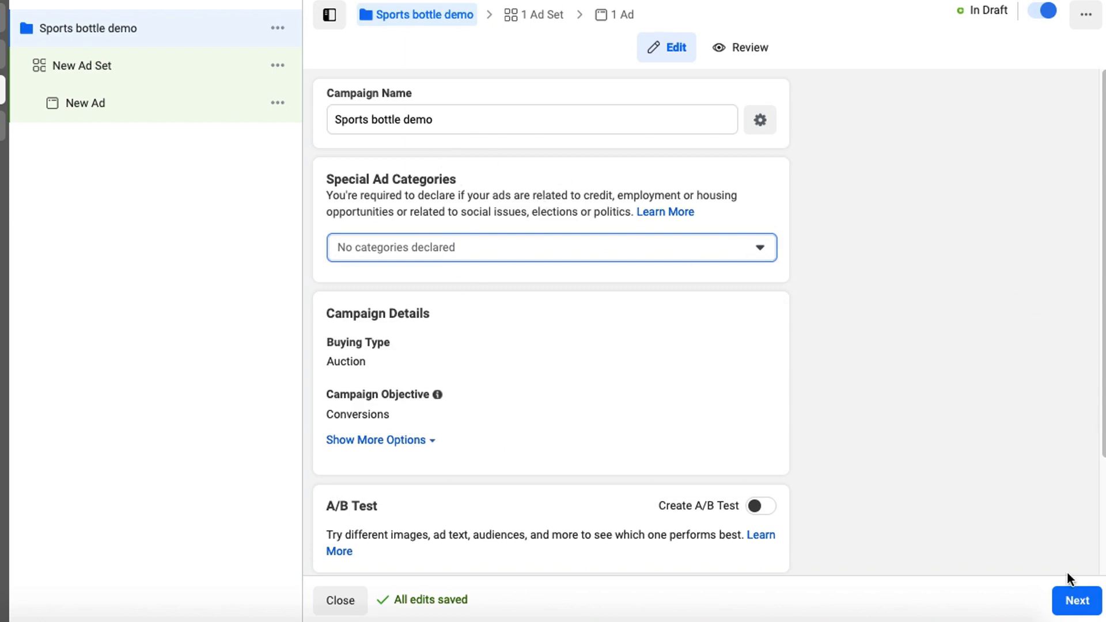
left_click(1070, 614)
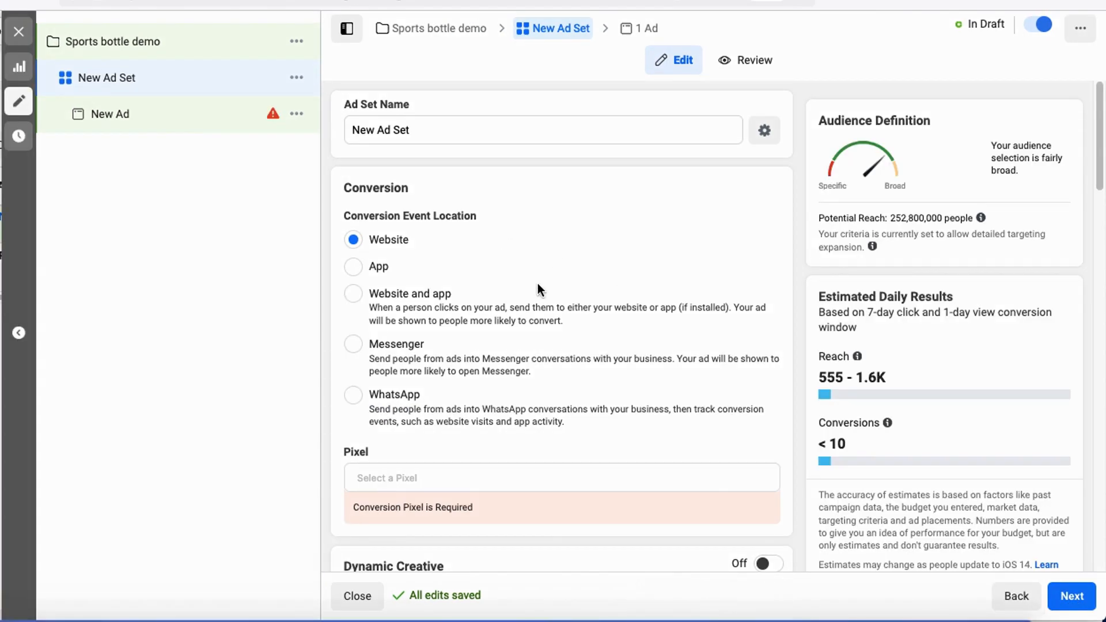
Choose "Ecom Dominators's 2 Pixel" as the conversion pixel for the ad set.
scroll(529, 276, "down", 1)
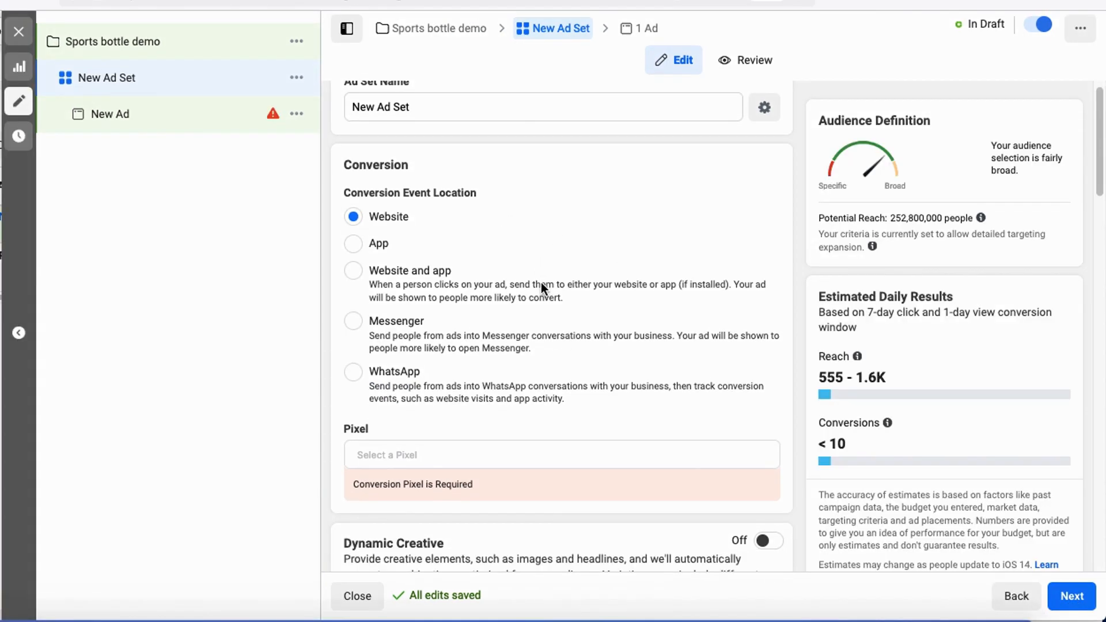
scroll(451, 326, "down", 3)
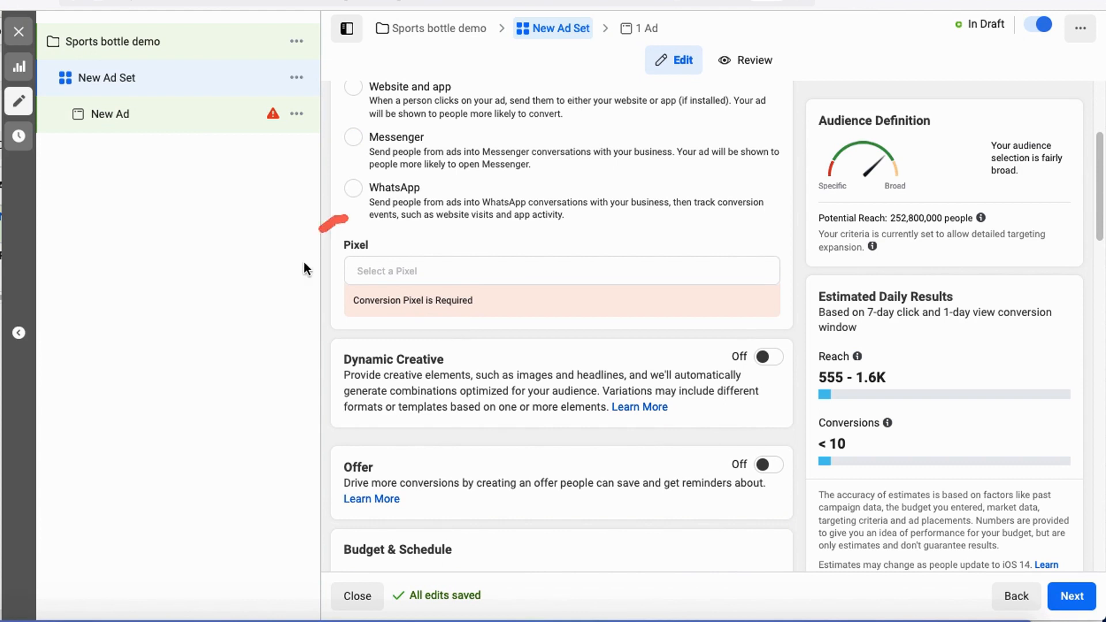
left_click(395, 270)
left_click(392, 314)
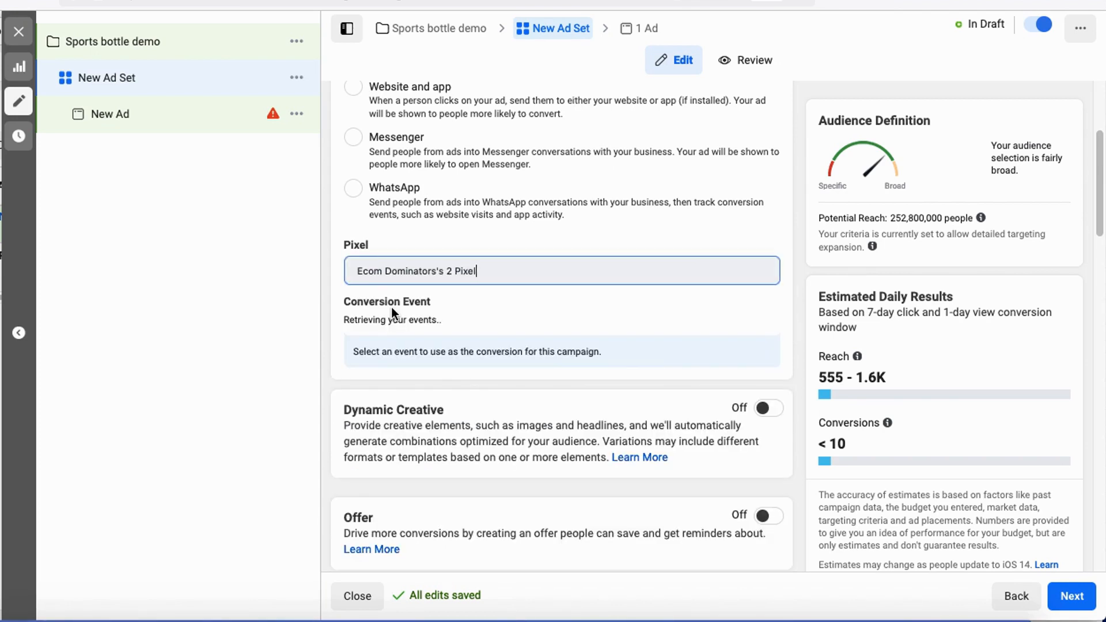
Set the ad set's conversion event to Purchase.
scroll(377, 320, "down", 1)
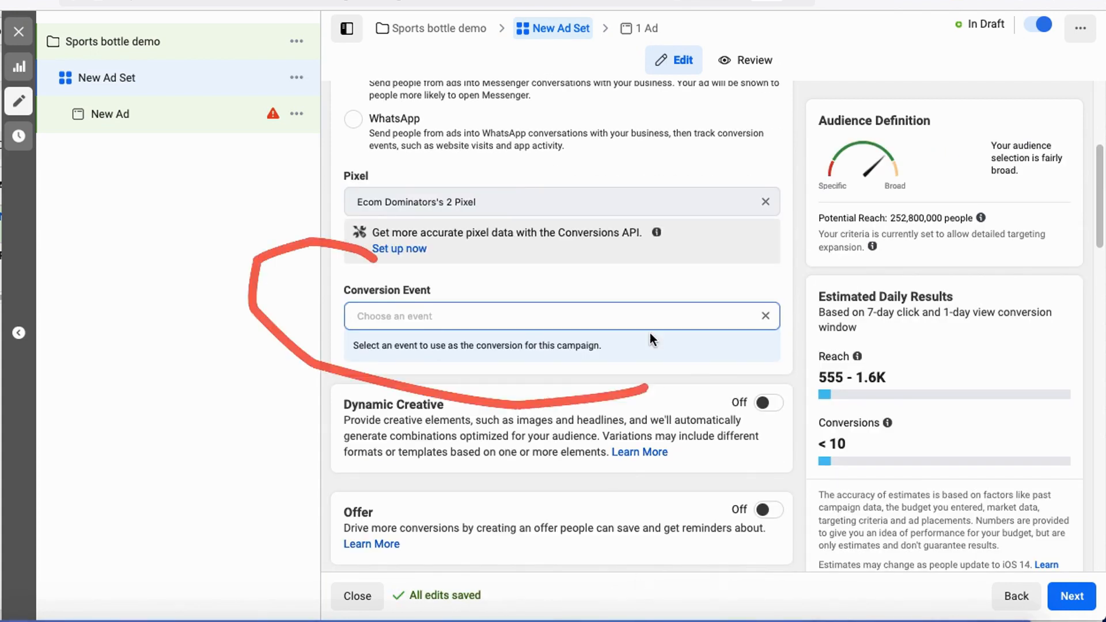
left_click(404, 316)
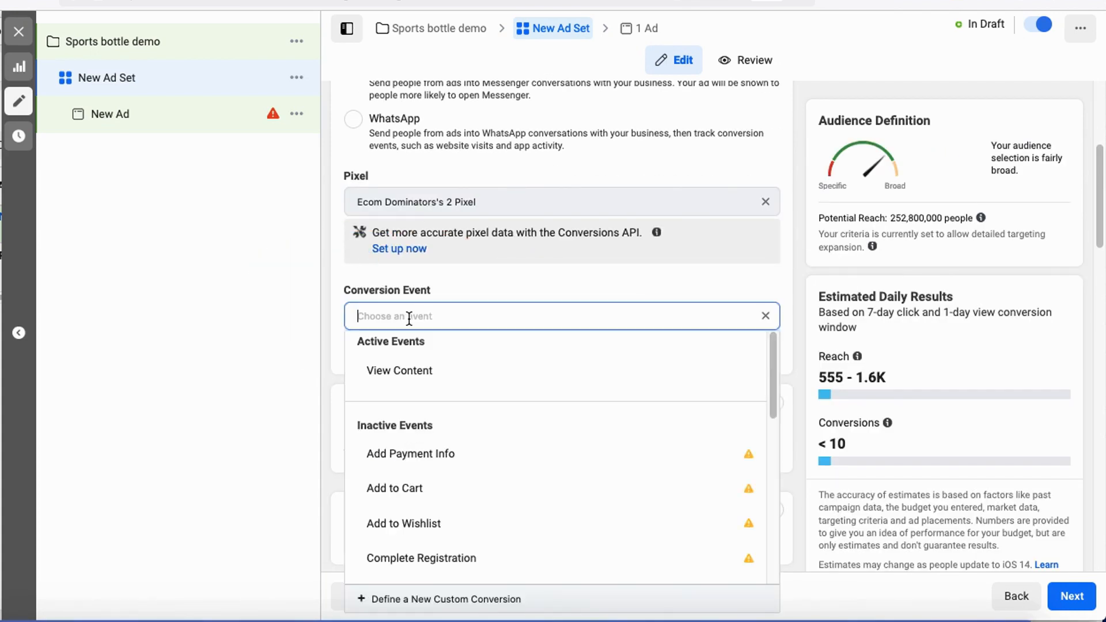
scroll(410, 444, "down", 4)
scroll(409, 479, "down", 3)
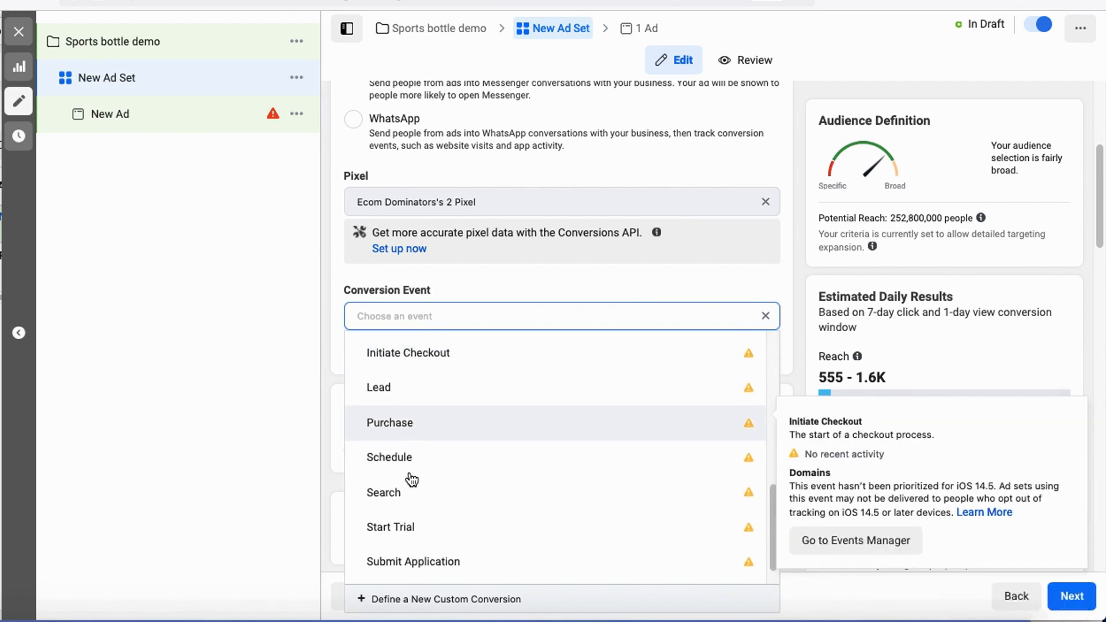
left_click(377, 421)
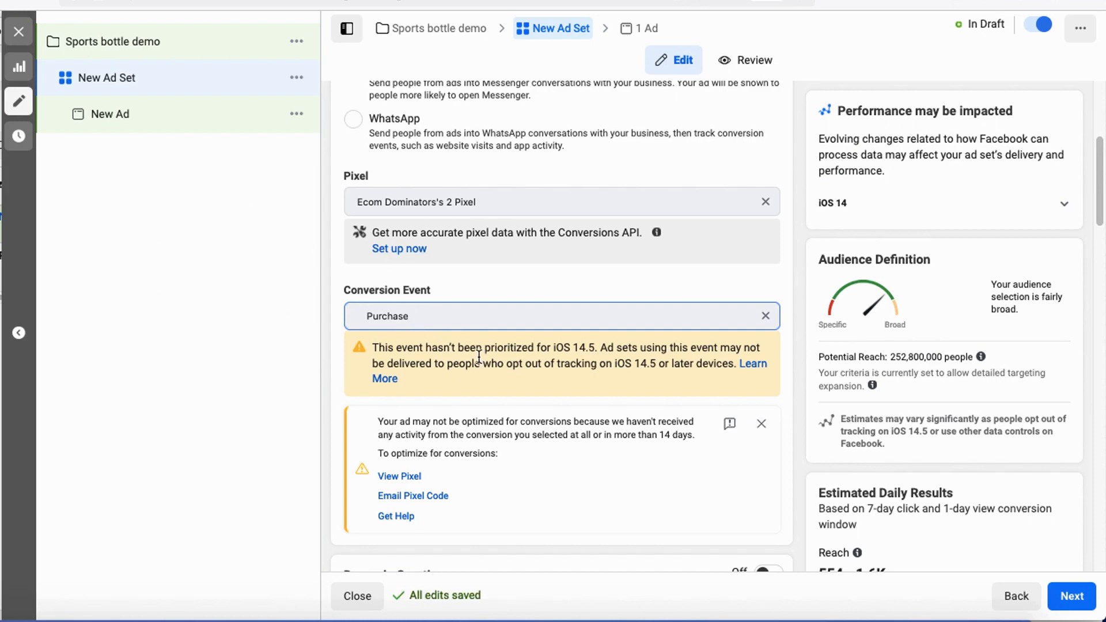
Set the ad set's daily budget to $5.00.
scroll(475, 357, "down", 8)
scroll(471, 357, "down", 3)
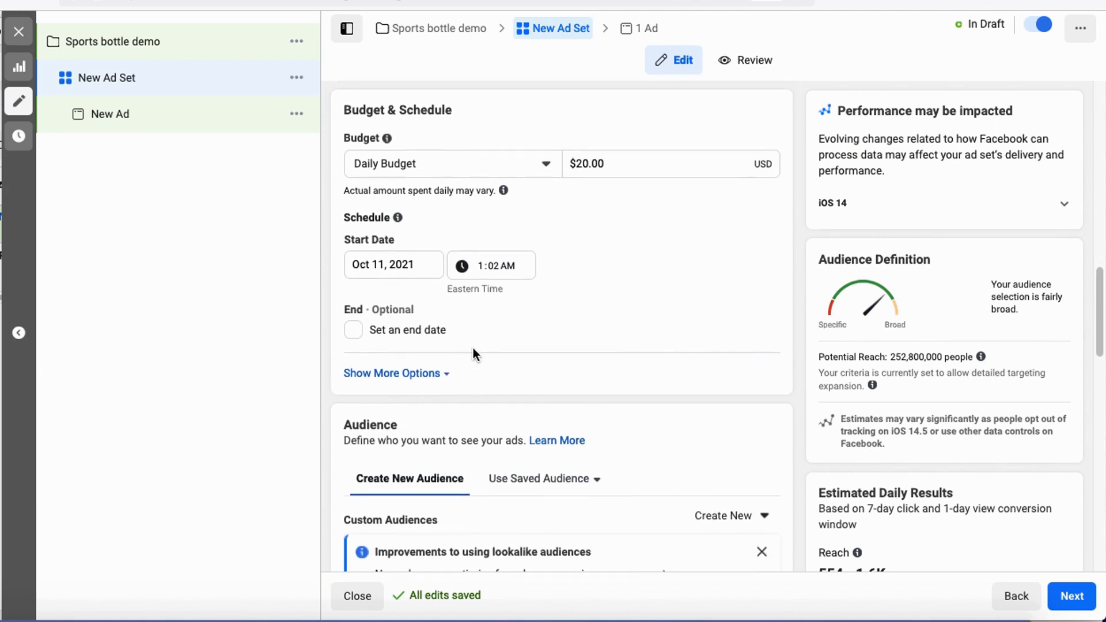
triple_click(624, 161)
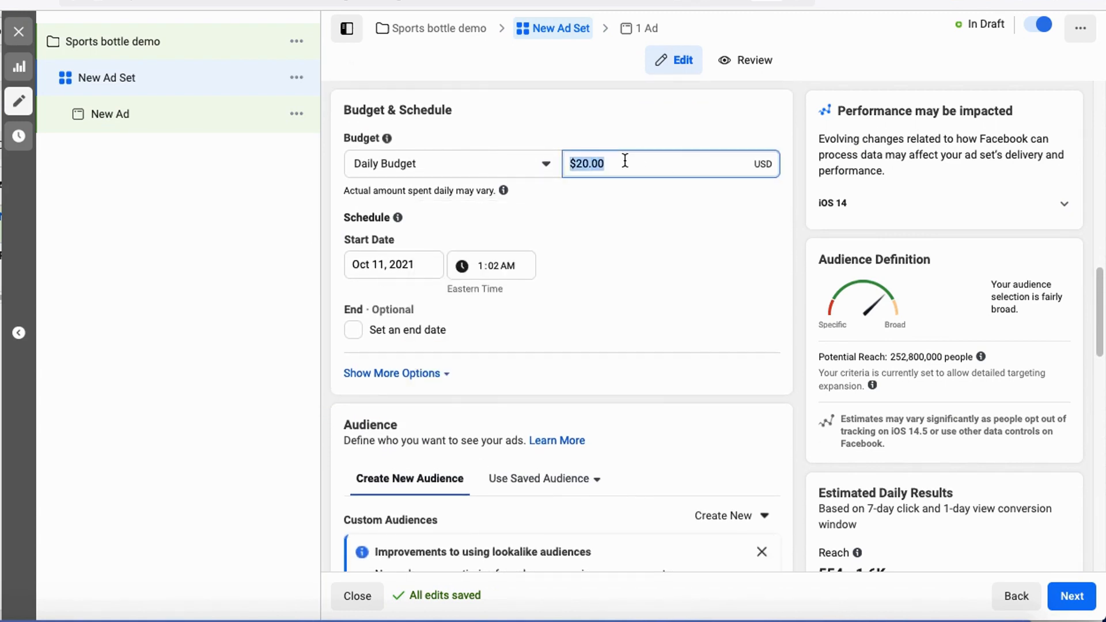
key("BackSpace")
type("5")
left_click(717, 275)
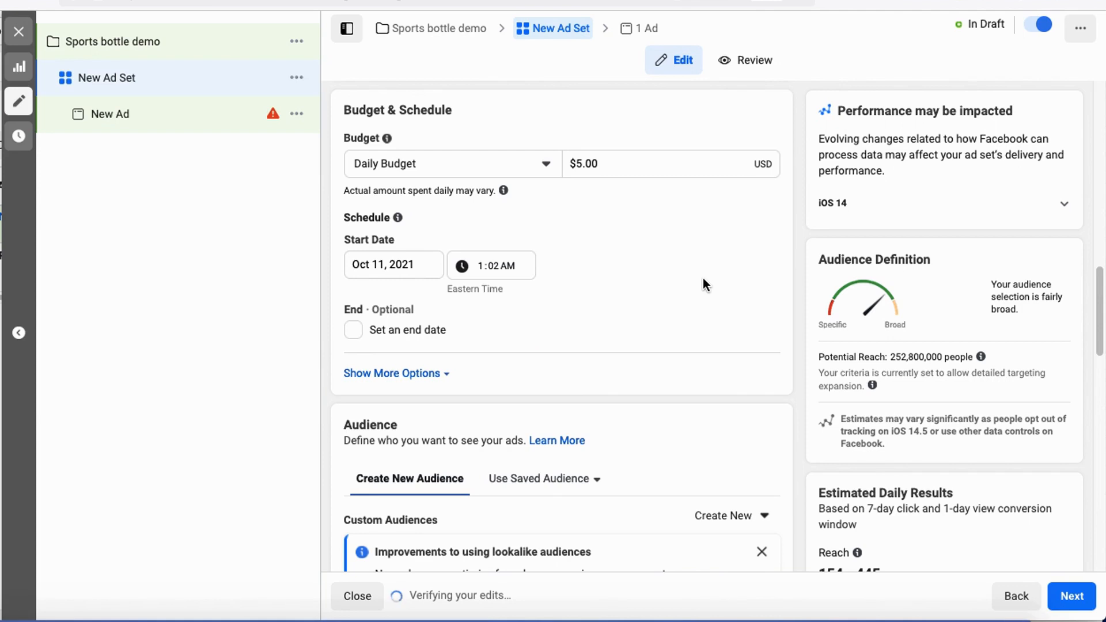
Review the ad set's audience settings and search the detailed targeting options for "gym".
scroll(702, 278, "down", 10)
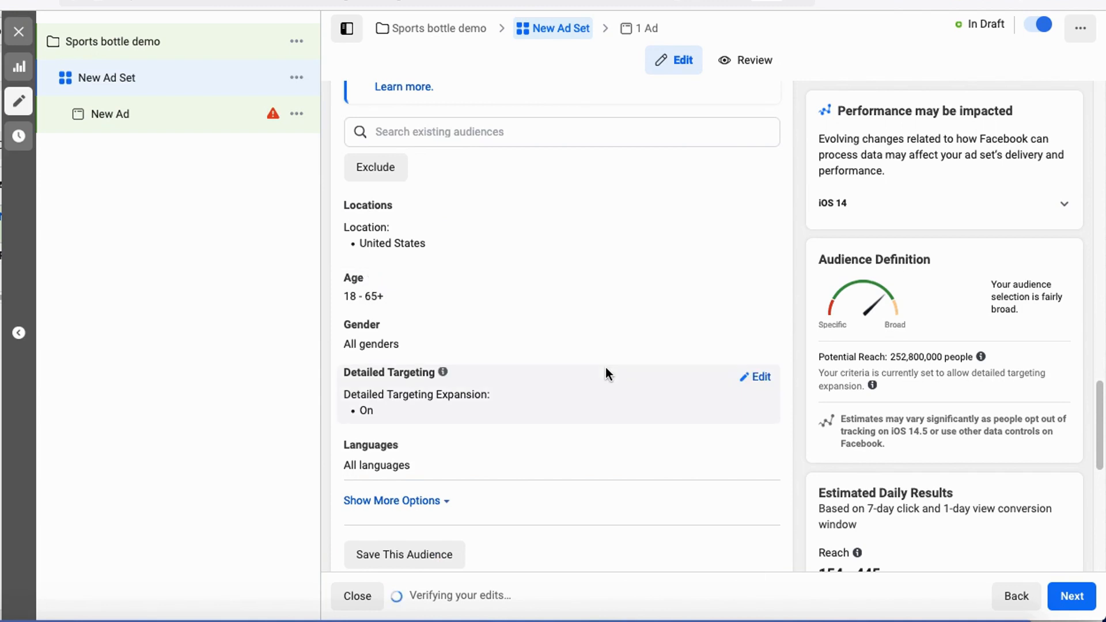
scroll(606, 371, "down", 1)
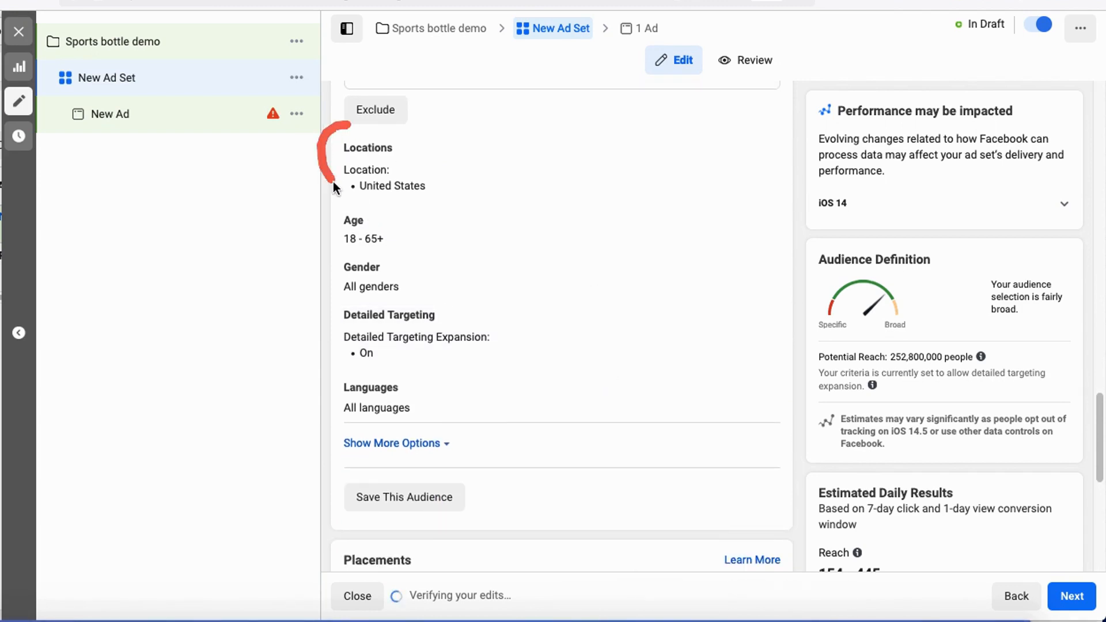
mouse_move(324, 254)
left_mouse_down()
mouse_move(312, 278)
mouse_move(317, 404)
left_mouse_up()
left_click(270, 354)
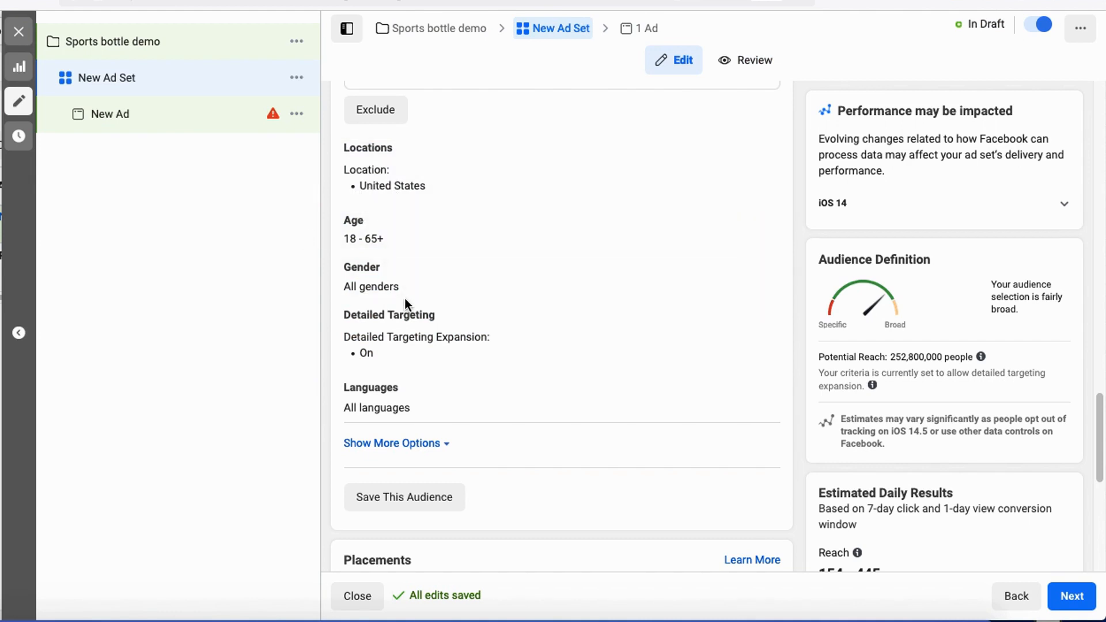
scroll(437, 333, "down", 1)
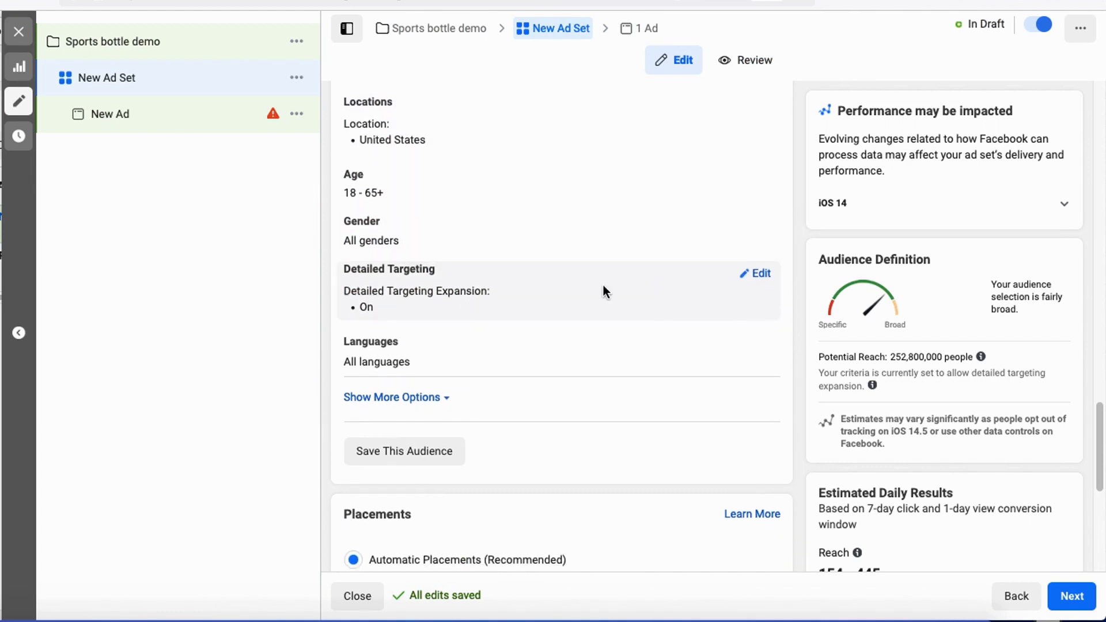
left_click(760, 274)
left_click(422, 314)
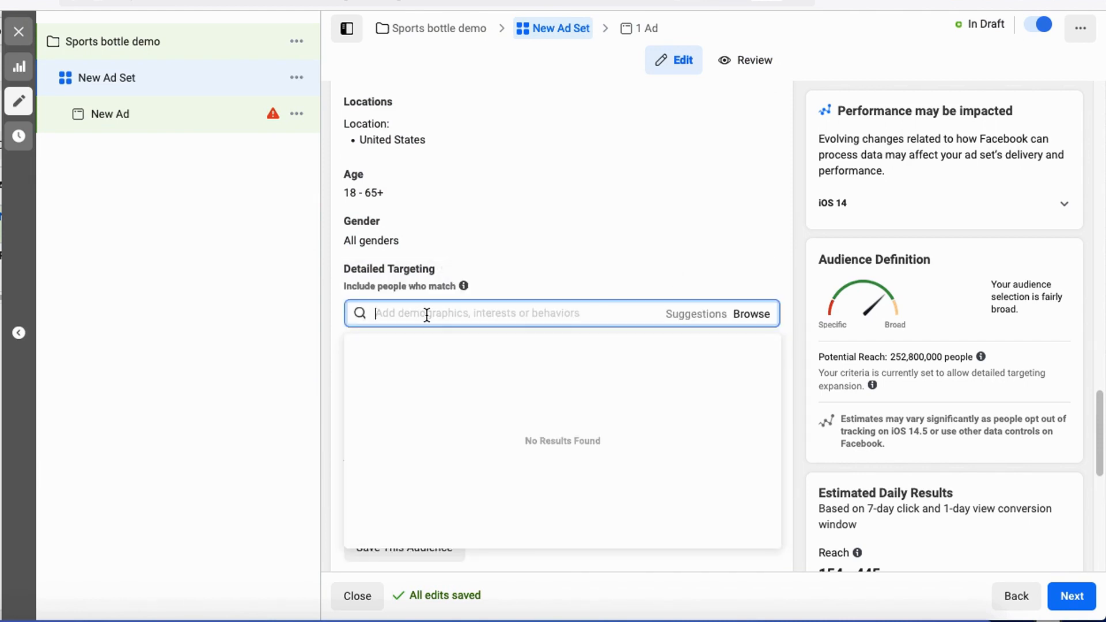
type("gym")
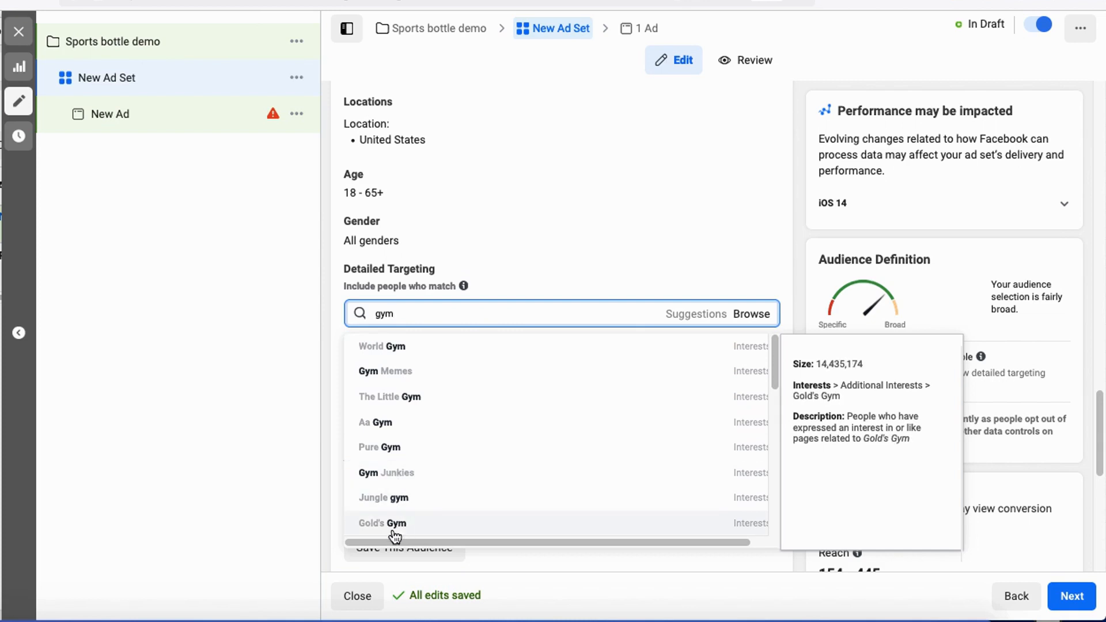
Look through the gym-related interests and add Gym Junkies to the ad set's detailed targeting.
scroll(412, 418, "down", 2)
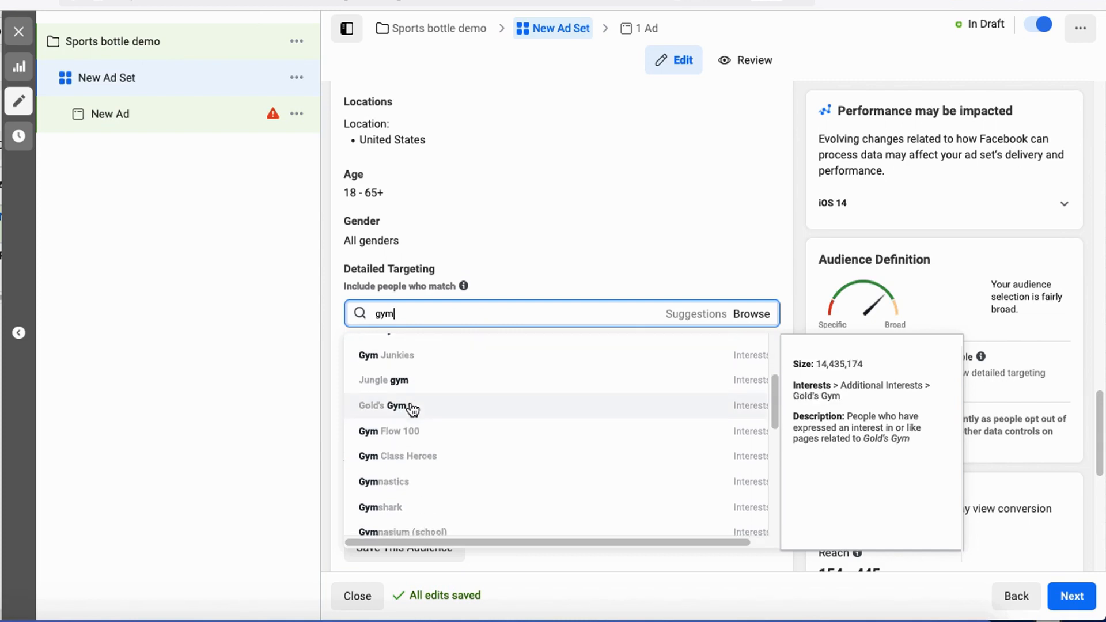
scroll(412, 409, "down", 4)
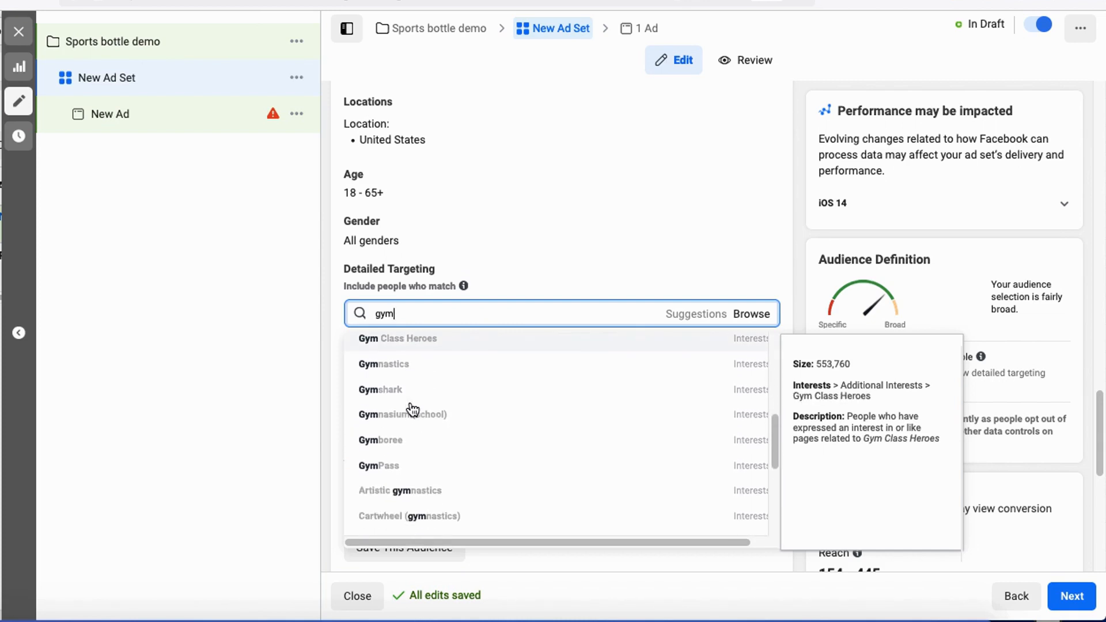
scroll(412, 408, "down", 1)
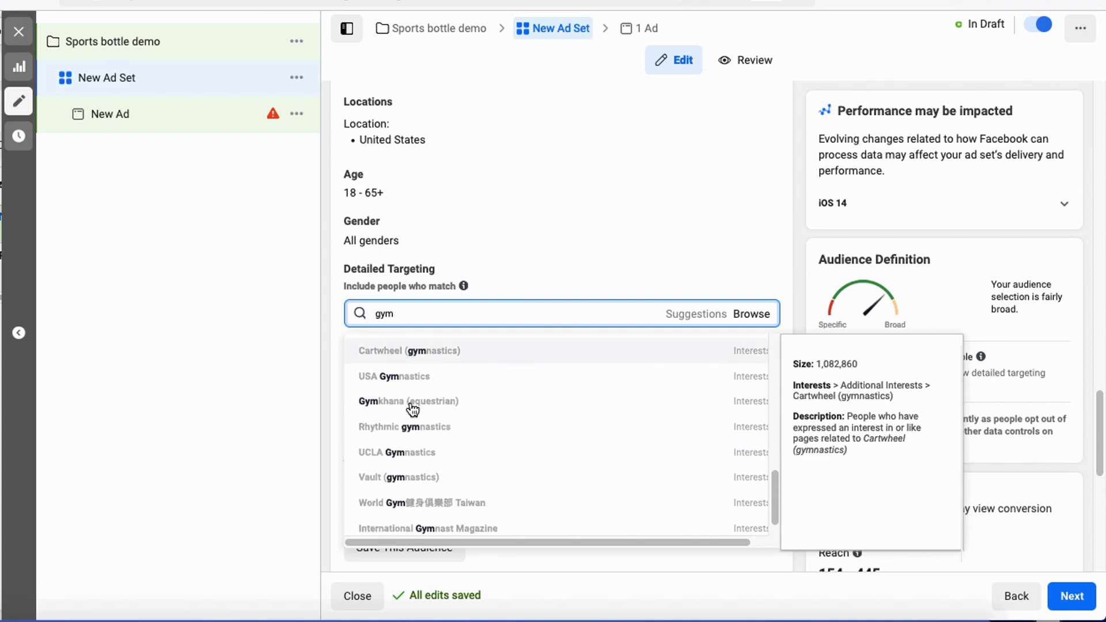
scroll(412, 408, "up", 7)
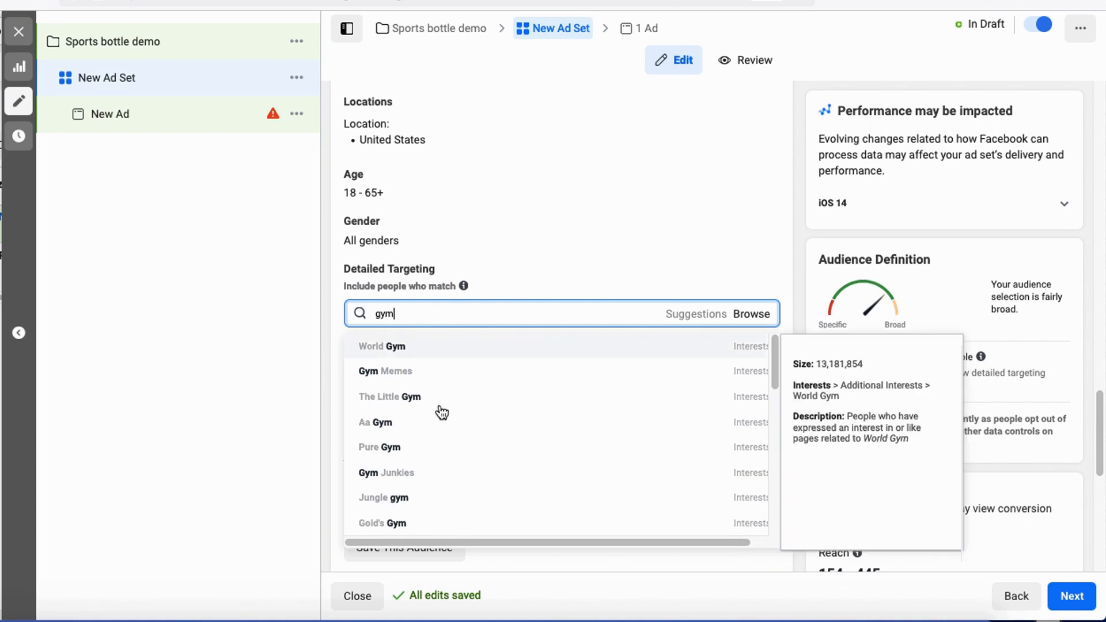
left_click(391, 476)
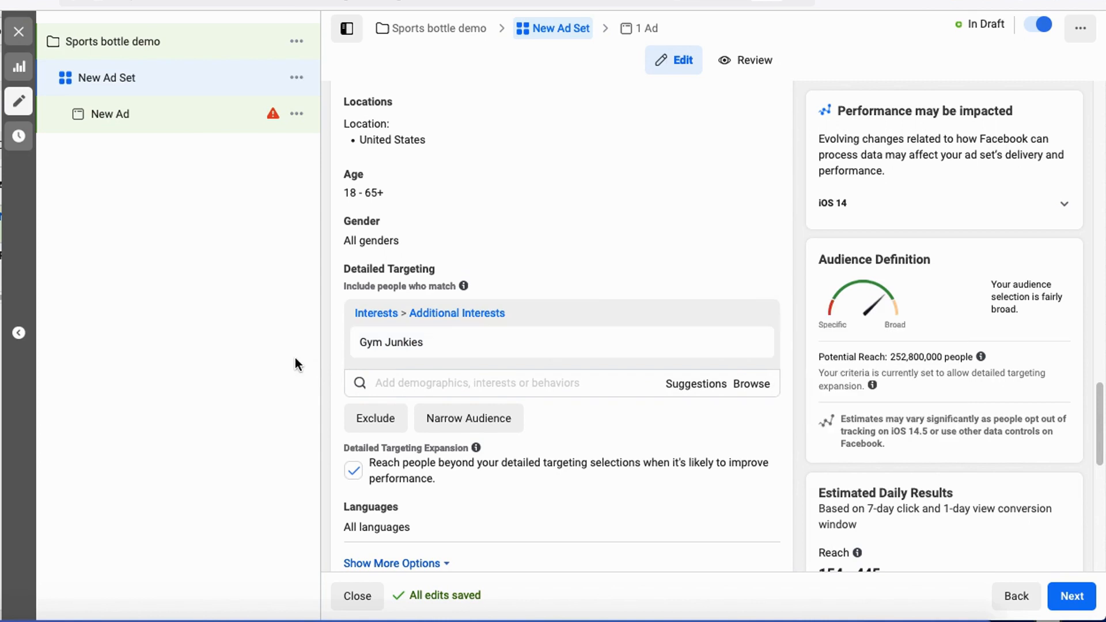
Turn off detailed targeting expansion for the ad set and check the audience's potential reach.
mouse_move(579, 347)
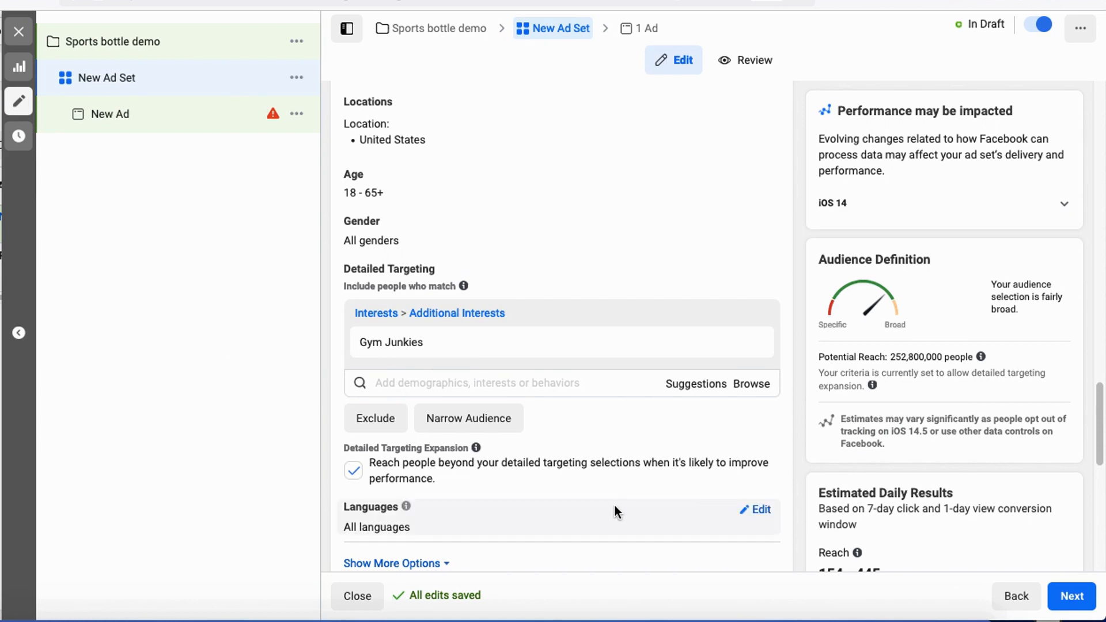
scroll(378, 380, "down", 2)
left_click(354, 333)
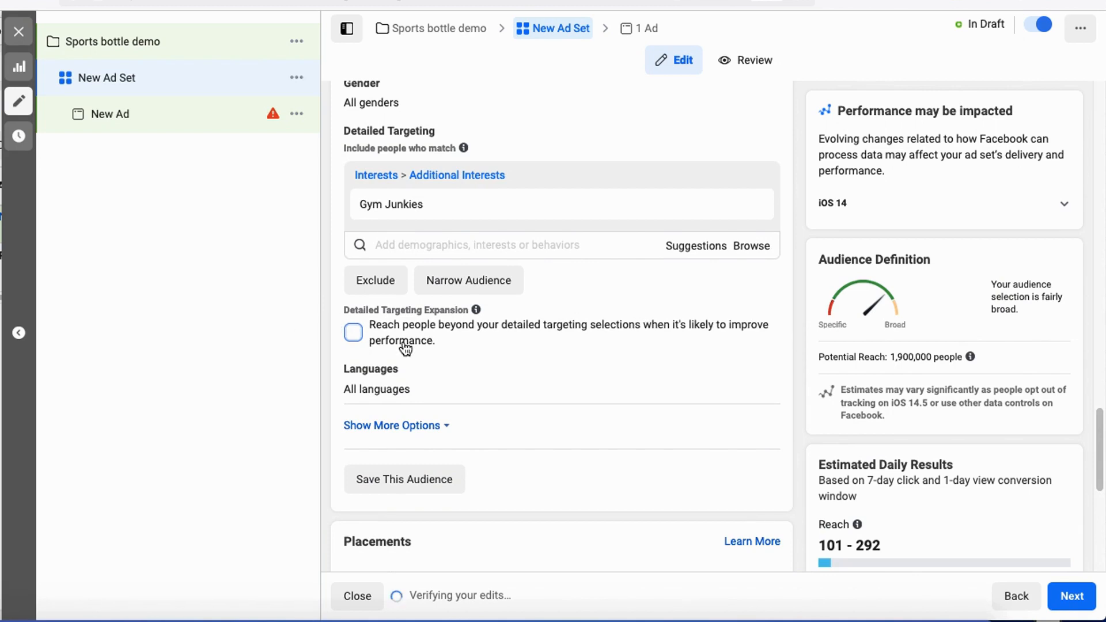
scroll(520, 537, "down", 1)
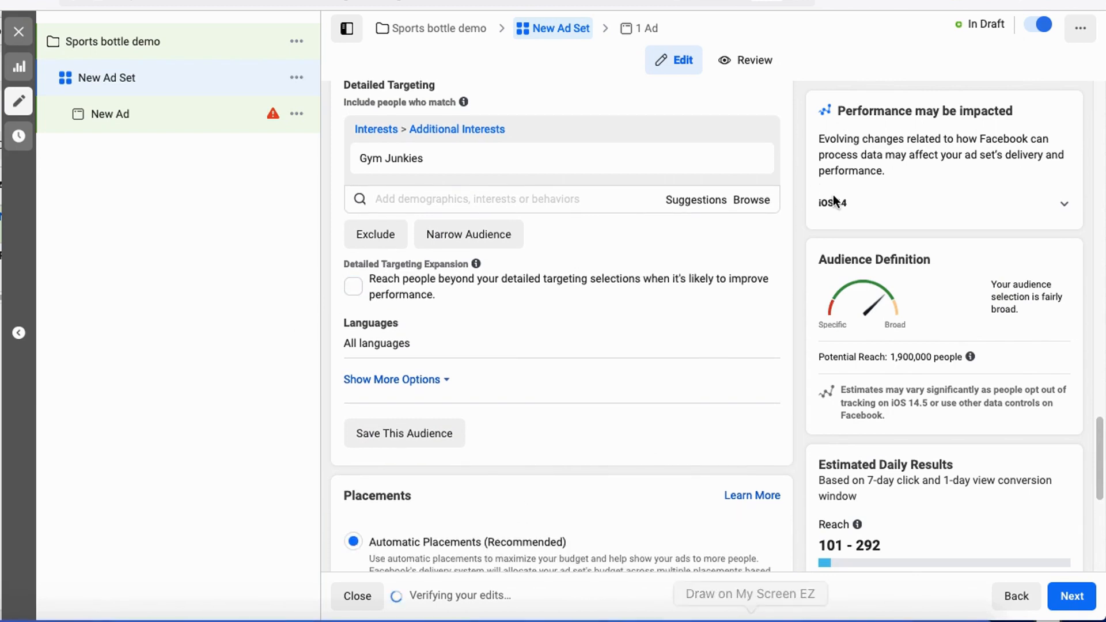
mouse_move(910, 317)
left_mouse_down()
mouse_move(767, 317)
mouse_move(919, 439)
left_mouse_up()
mouse_move(1024, 400)
left_mouse_down()
mouse_move(960, 305)
mouse_move(821, 305)
left_mouse_up()
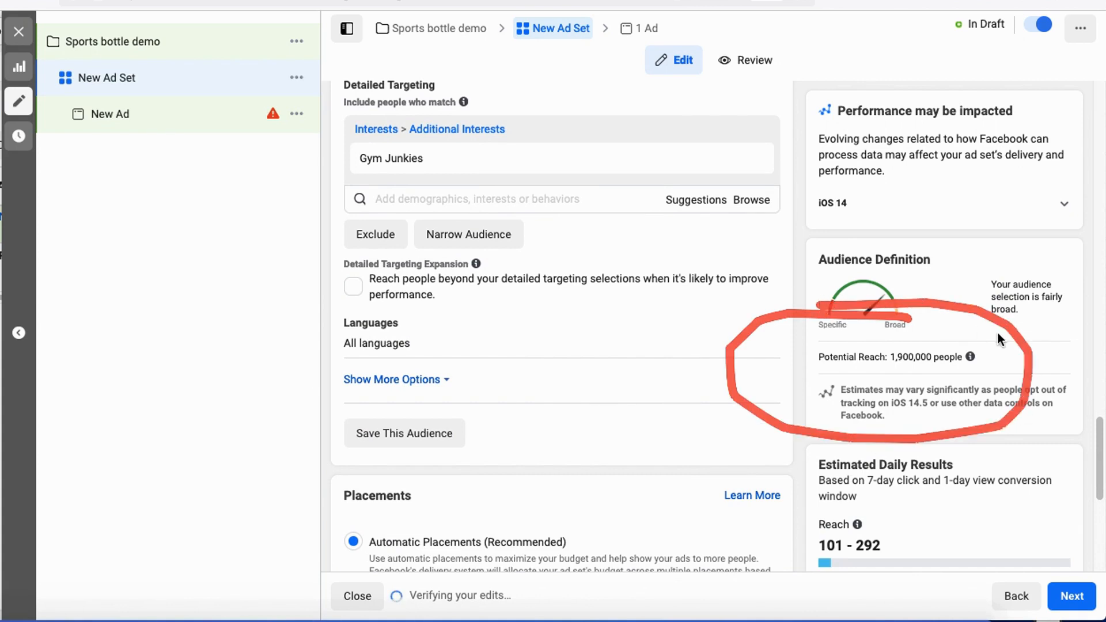
Switch the ad set to manual placements, keep only Facebook News Feed selected, and continue to the ad settings.
scroll(692, 403, "down", 5)
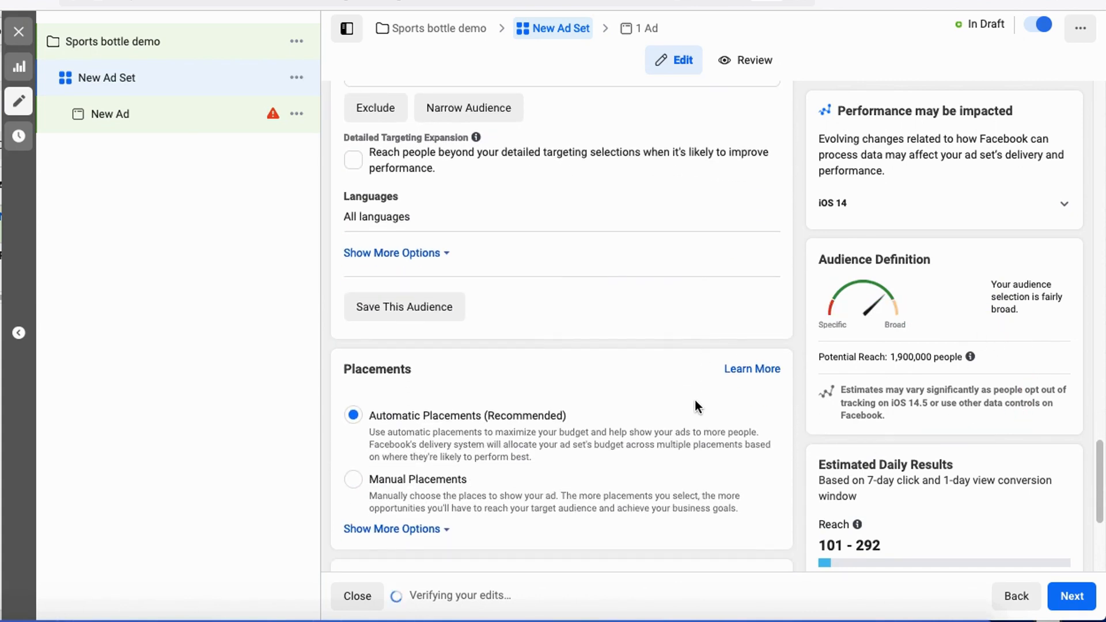
scroll(387, 209, "down", 1)
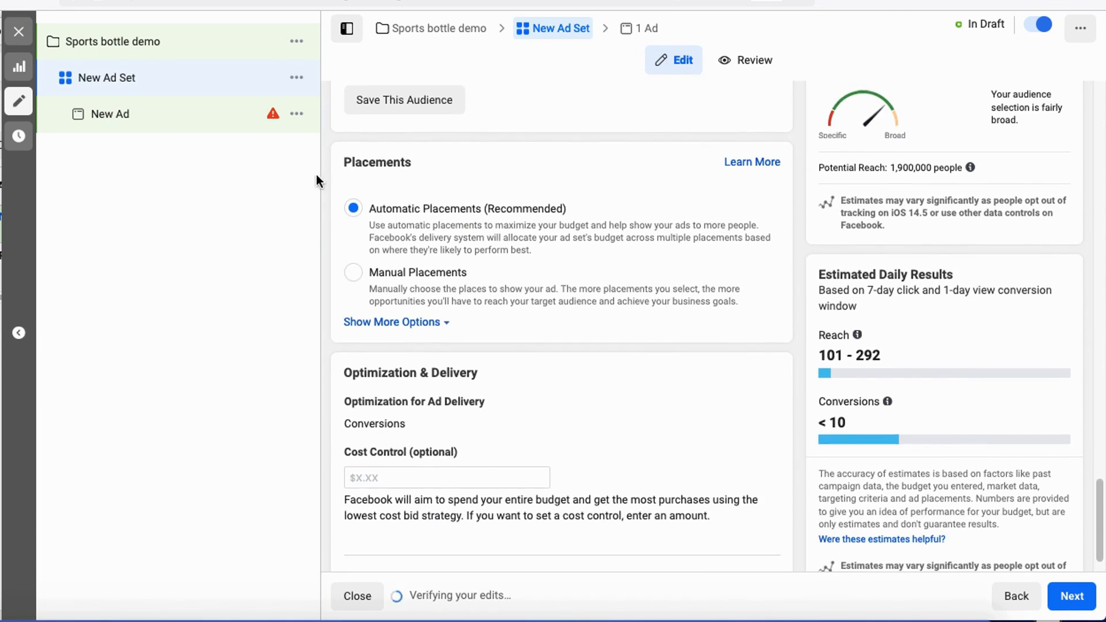
left_click_drag(317, 176, 407, 180)
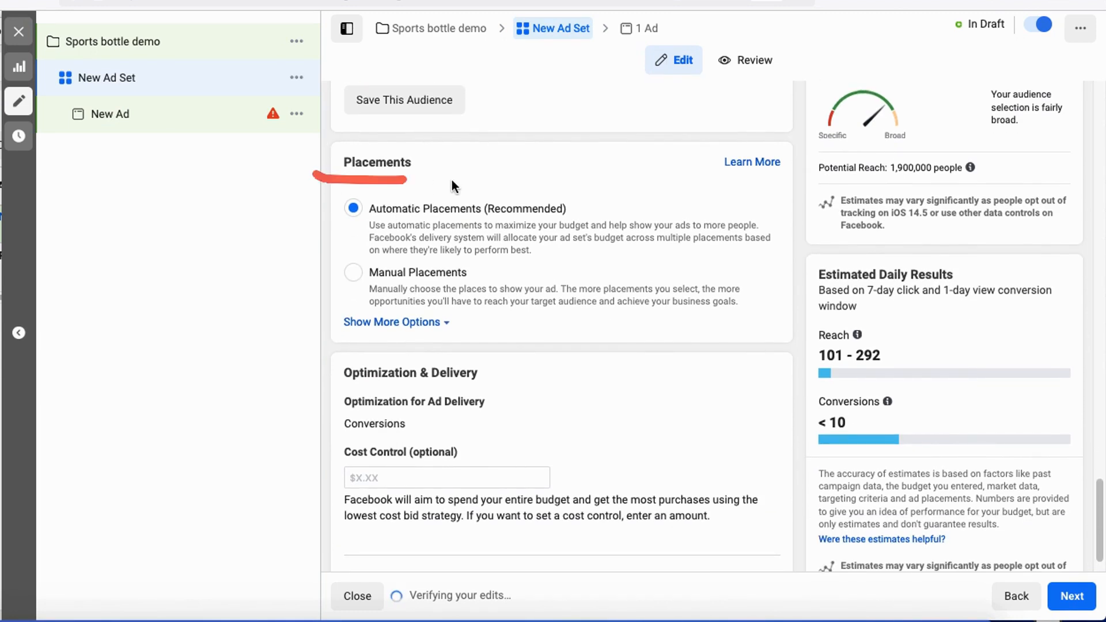
left_click(568, 302)
scroll(610, 330, "down", 5)
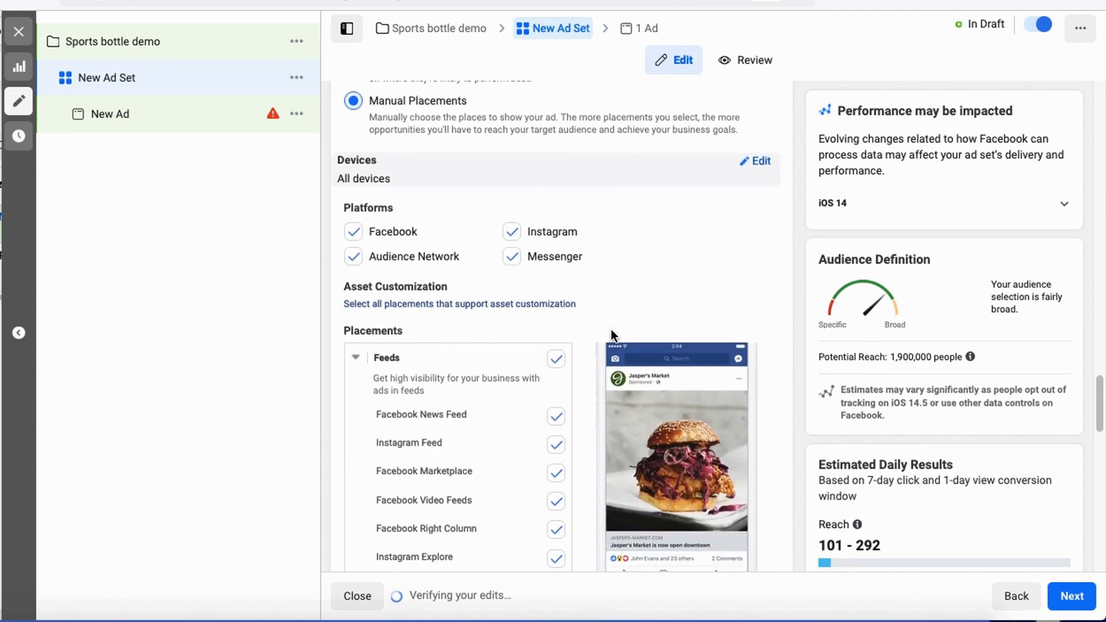
mouse_move(429, 247)
left_mouse_down()
mouse_move(366, 244)
mouse_move(341, 266)
mouse_move(449, 286)
mouse_move(592, 263)
mouse_move(520, 241)
mouse_move(394, 245)
left_mouse_up()
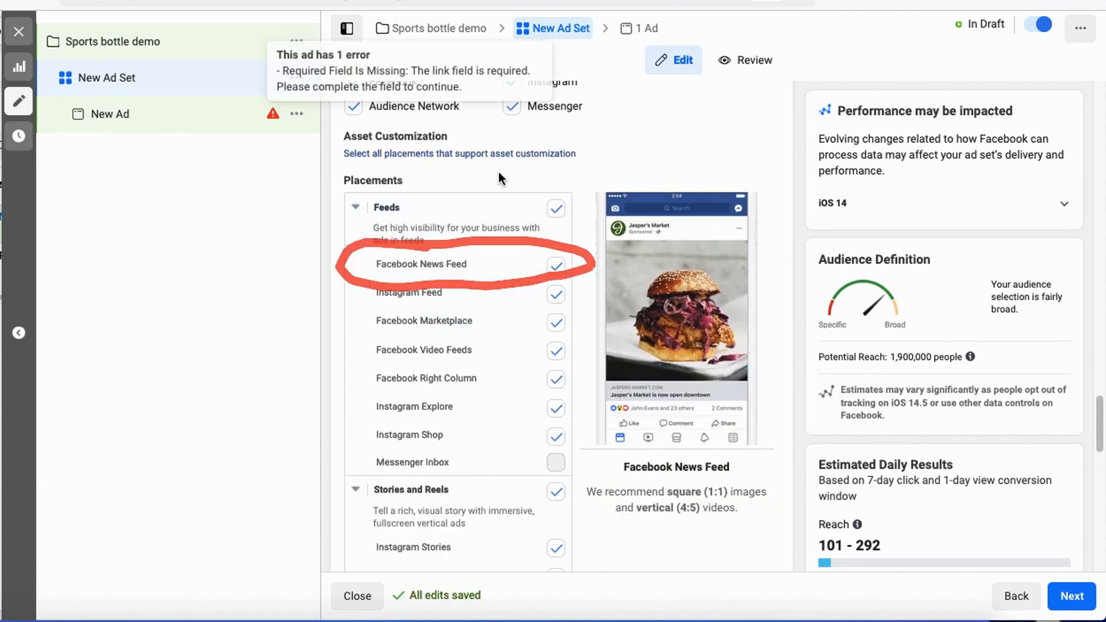
scroll(520, 193, "up", 1)
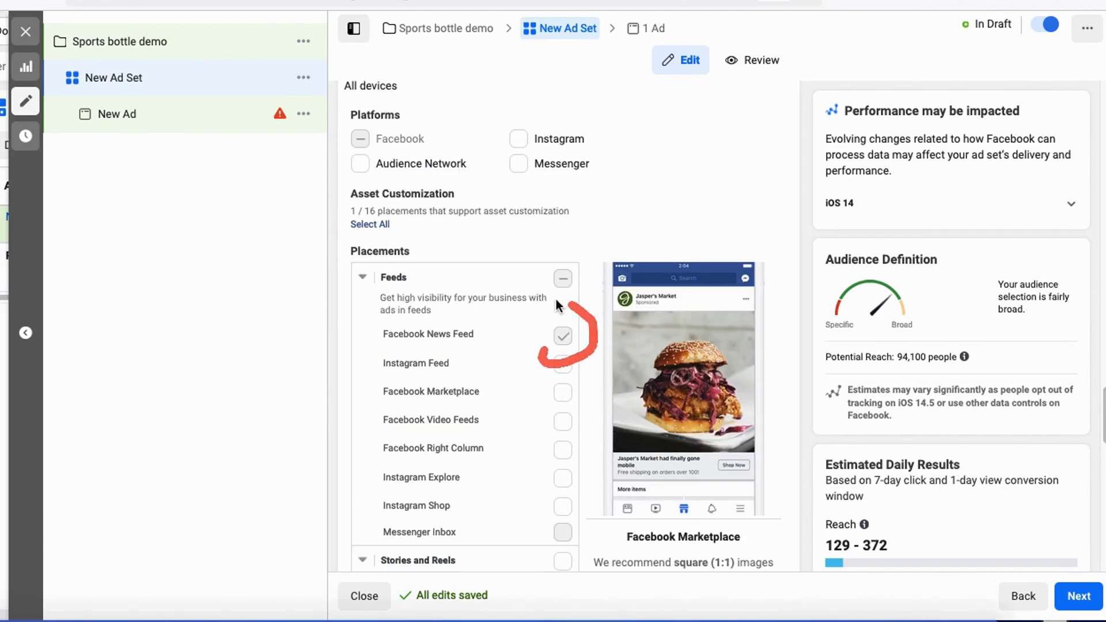
scroll(581, 386, "down", 2)
scroll(586, 395, "down", 12)
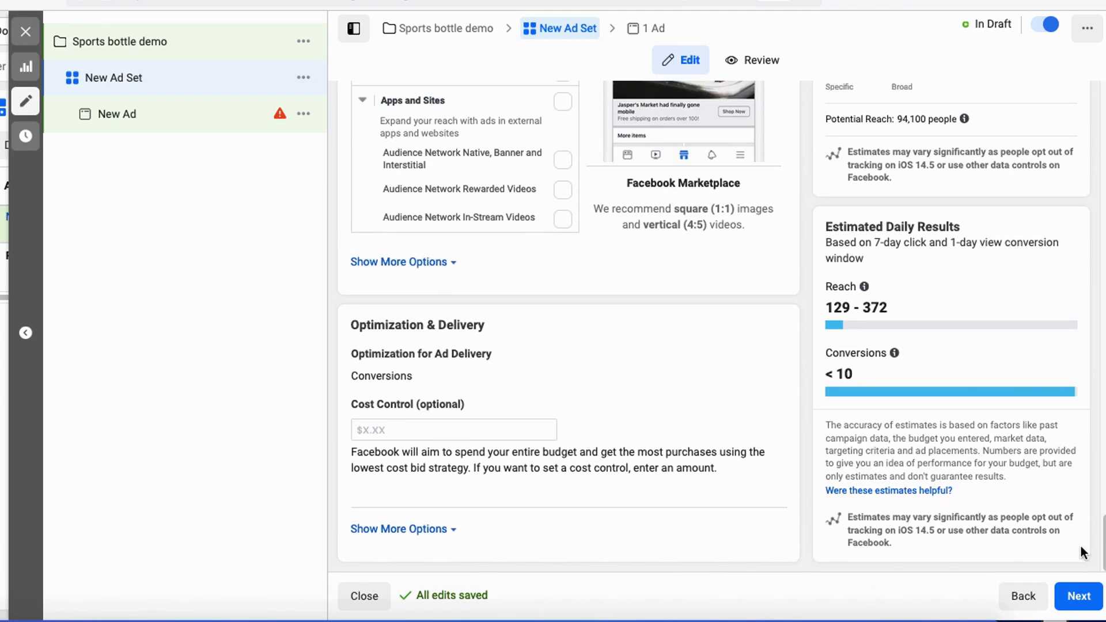
left_click(1078, 597)
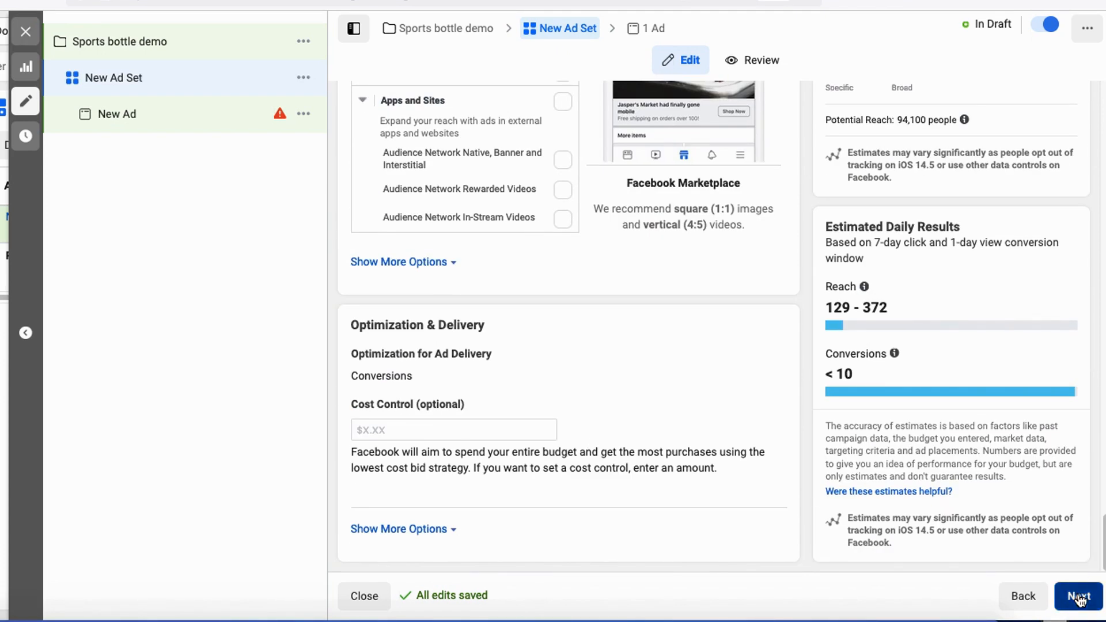
Set the ad's Facebook page identity to Workout Tek.
mouse_move(463, 195)
left_mouse_down()
mouse_move(257, 187)
mouse_move(582, 322)
mouse_move(348, 153)
left_mouse_up()
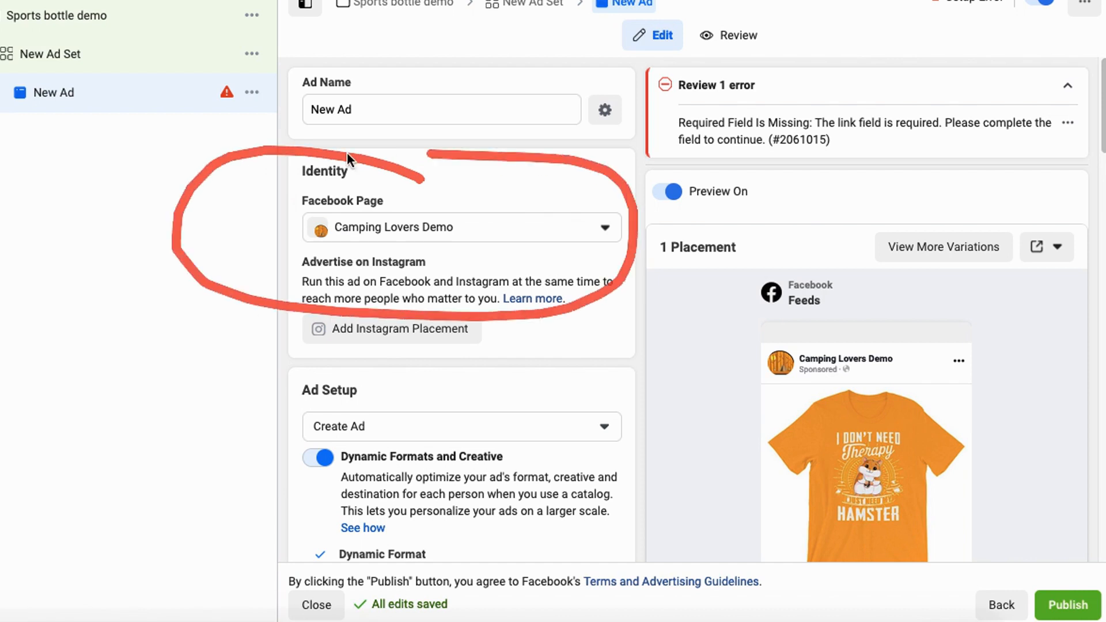
left_click(385, 226)
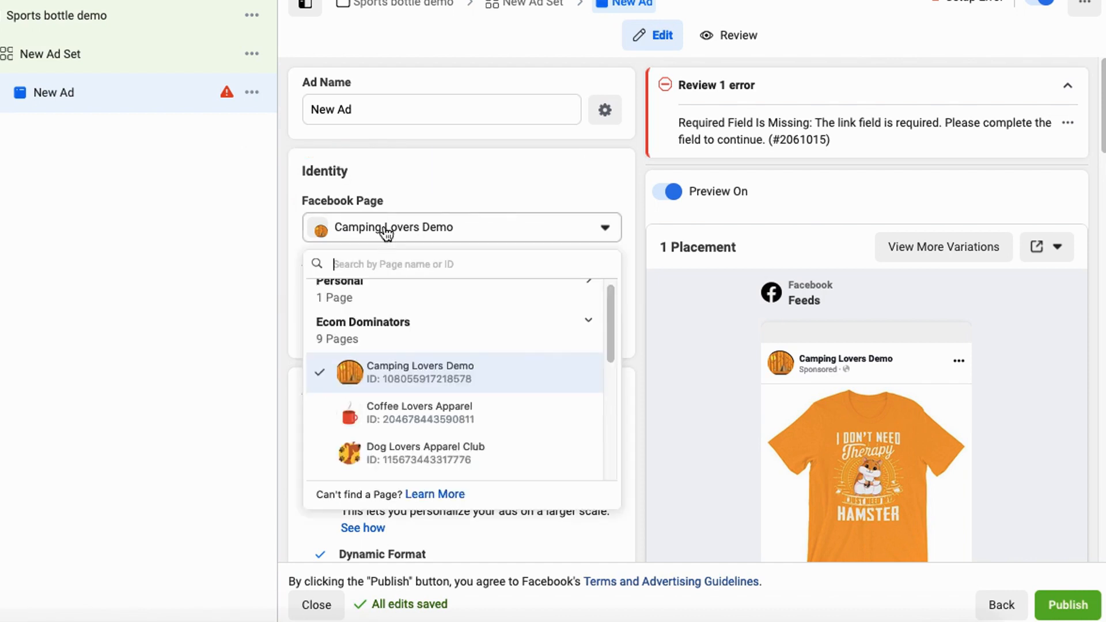
scroll(432, 383, "down", 5)
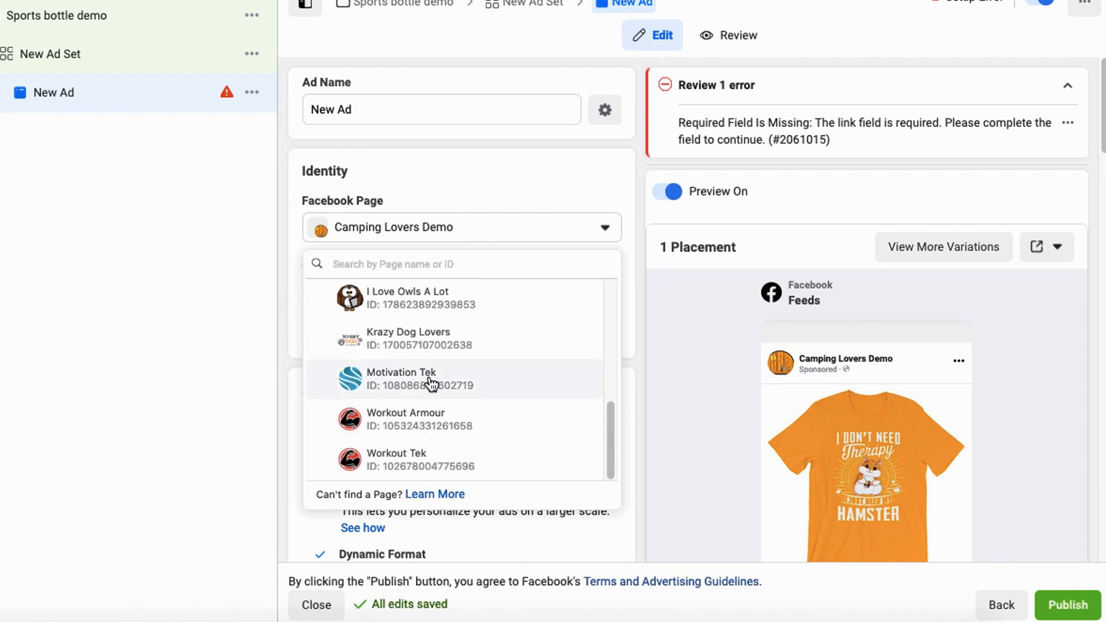
left_click(426, 458)
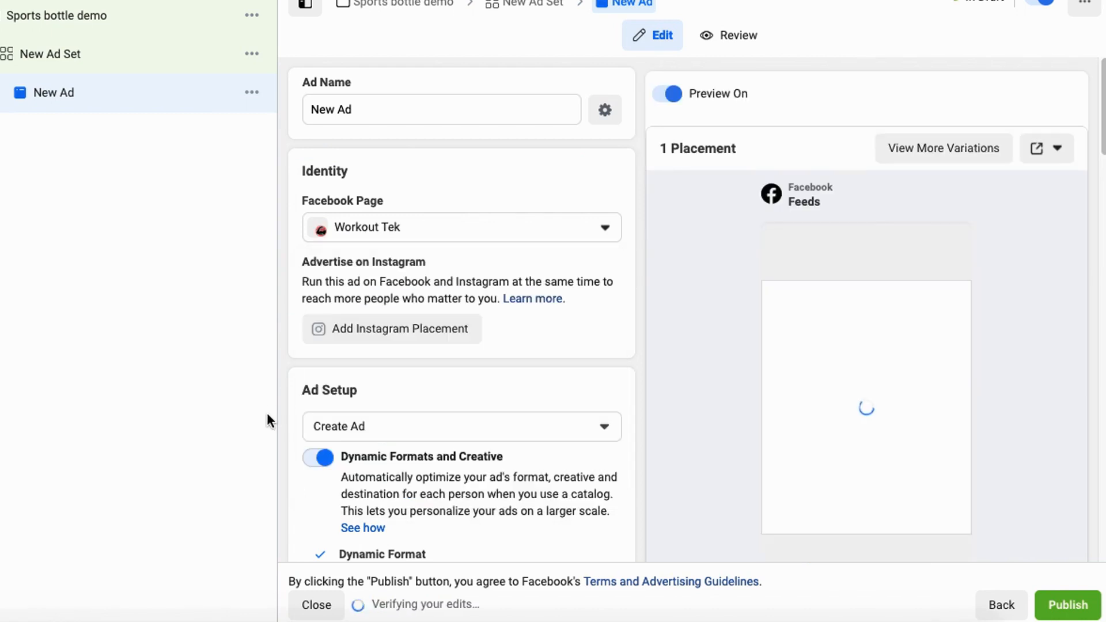
Set the ad setup to Use Existing Post instead of creating an ad from scratch.
scroll(280, 397, "down", 3)
mouse_move(280, 143)
left_mouse_down()
mouse_move(305, 304)
mouse_move(371, 157)
left_mouse_up()
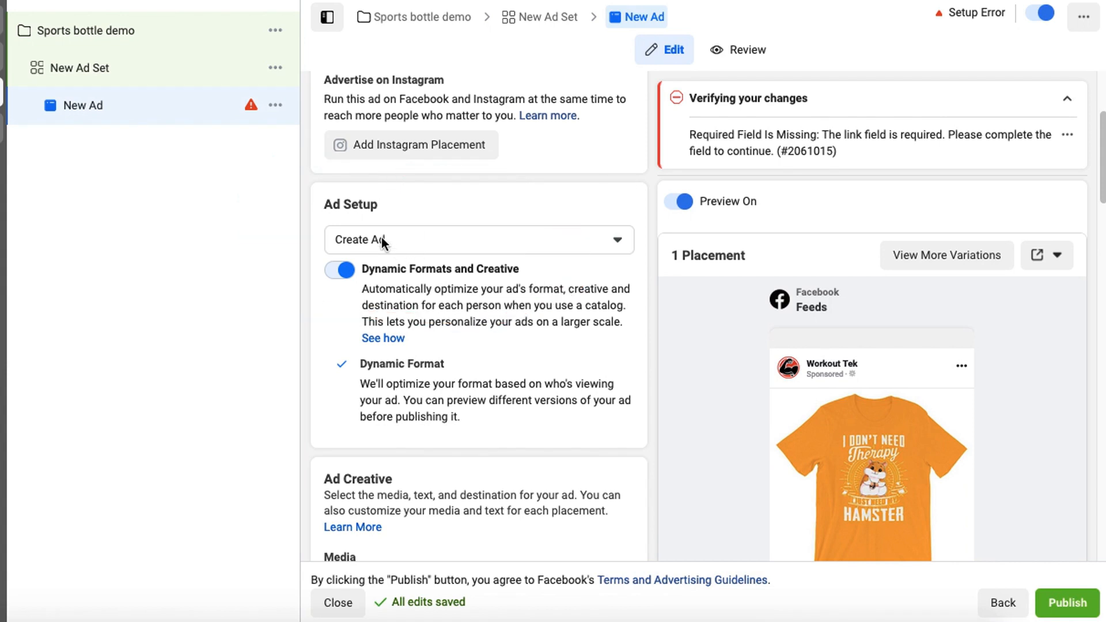
left_click(381, 240)
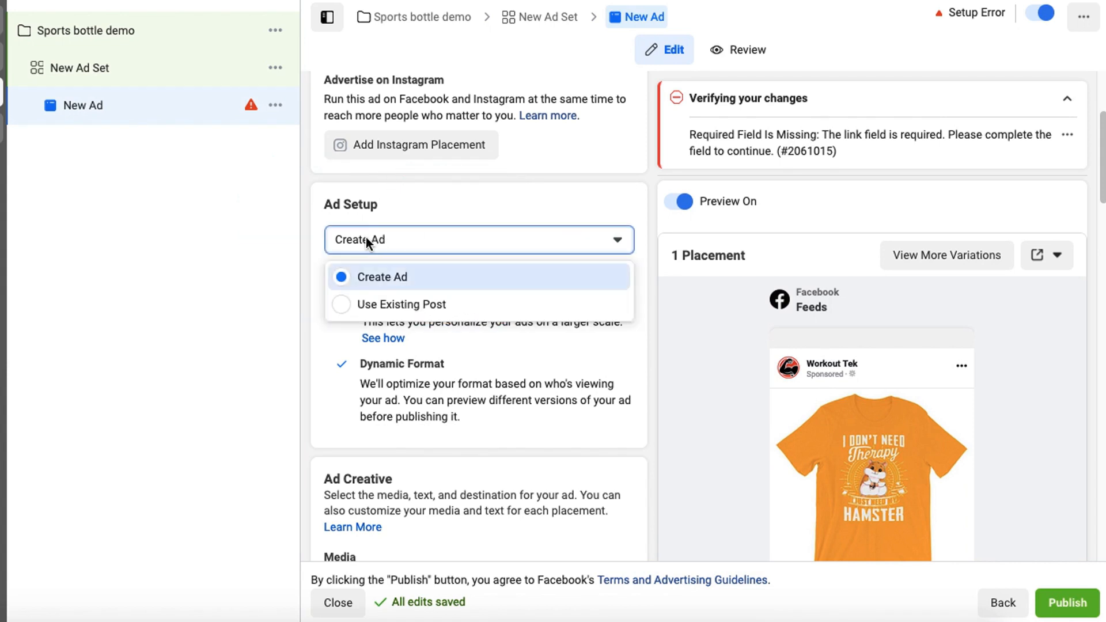
left_click(373, 305)
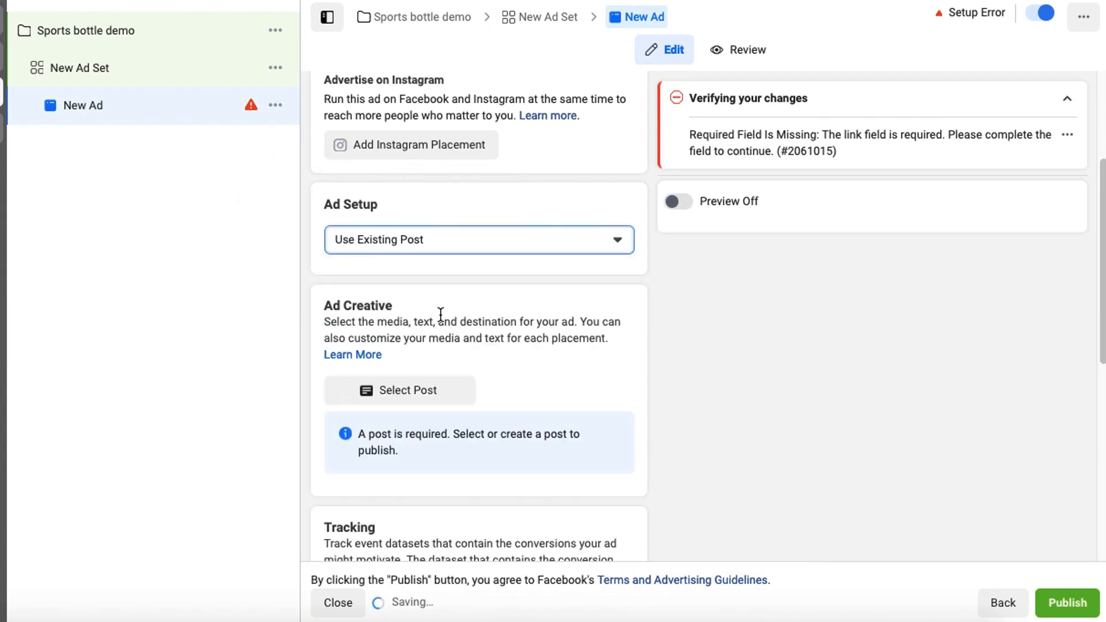
Choose the Oct 11, 2021 sports bottle post ("Do you love to workout?") as the ad creative and check its feed preview.
scroll(439, 388, "down", 2)
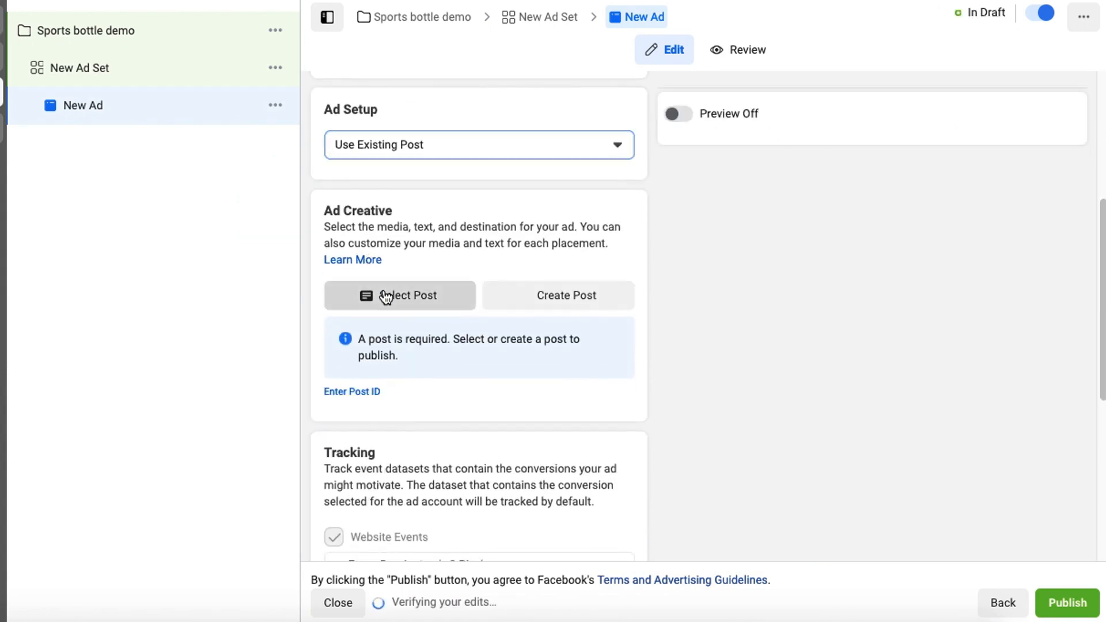
left_click(381, 295)
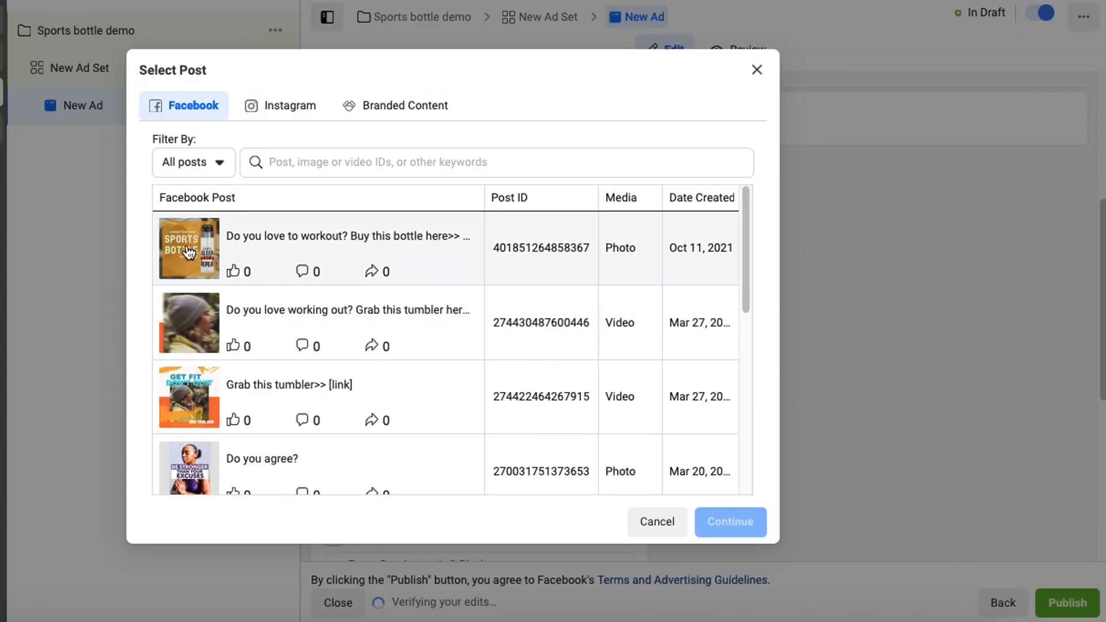
left_click(275, 244)
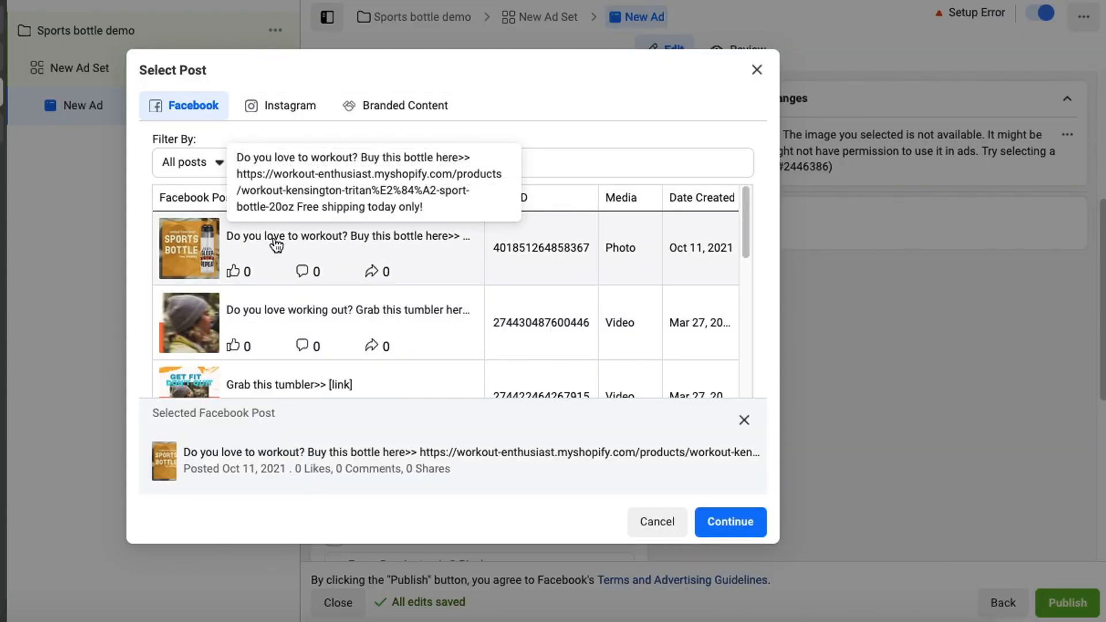
left_click(749, 531)
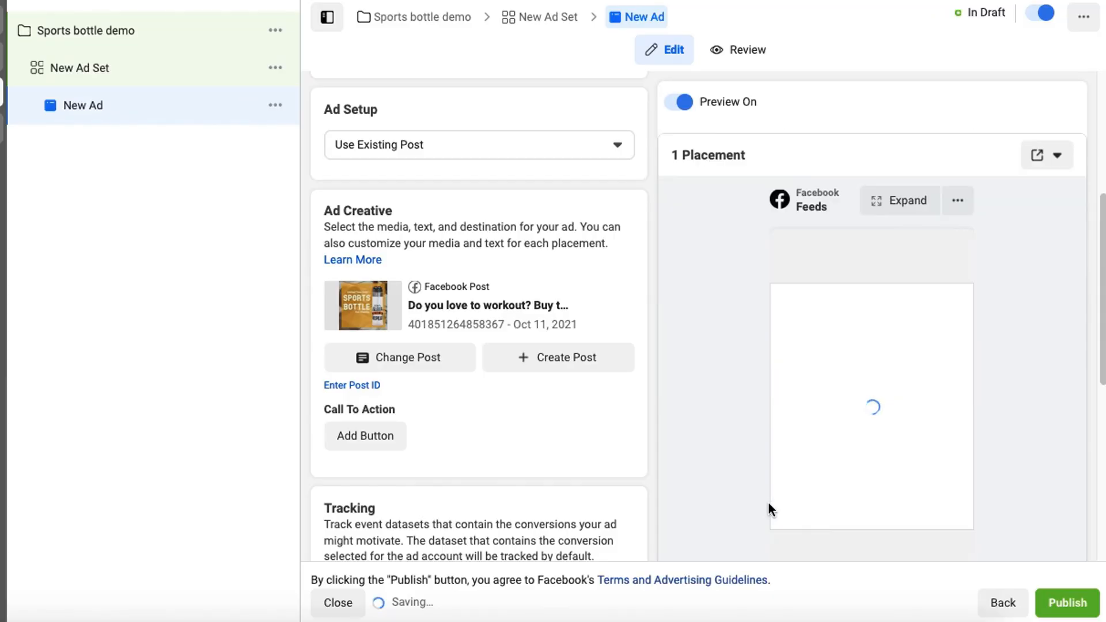
scroll(767, 503, "down", 2)
mouse_move(739, 240)
left_mouse_down()
mouse_move(917, 594)
mouse_move(929, 224)
left_mouse_up()
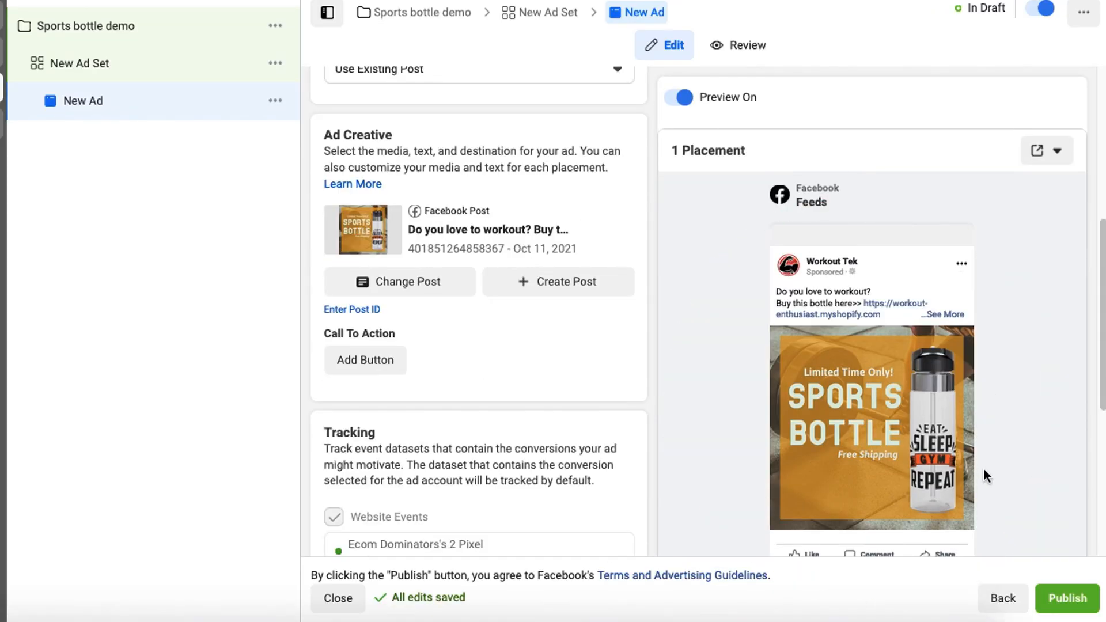
left_click_drag(1001, 565, 987, 540)
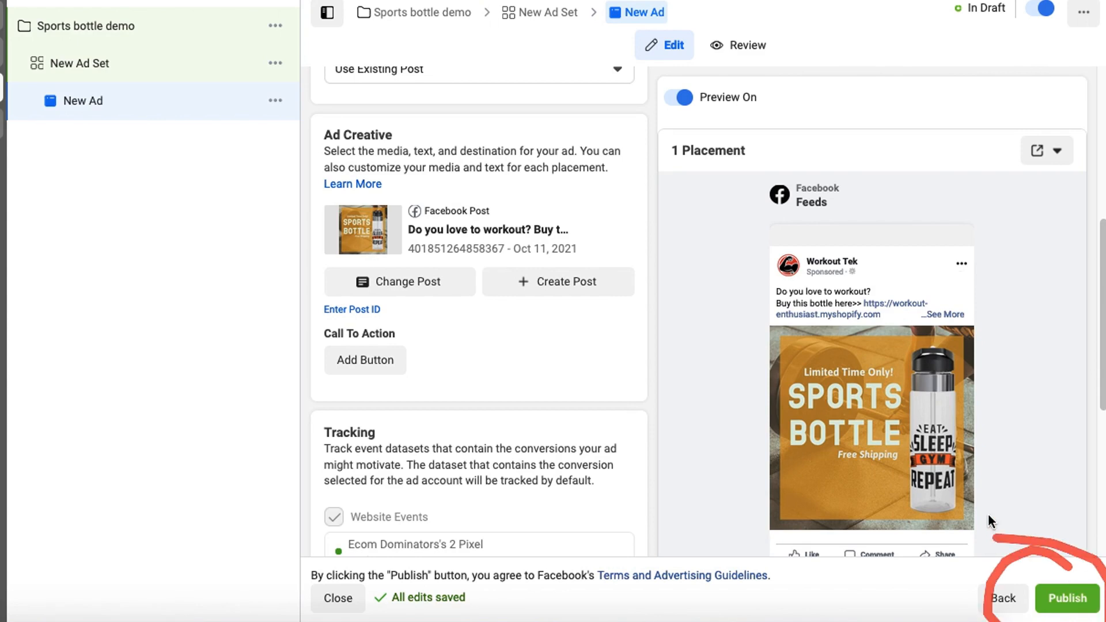